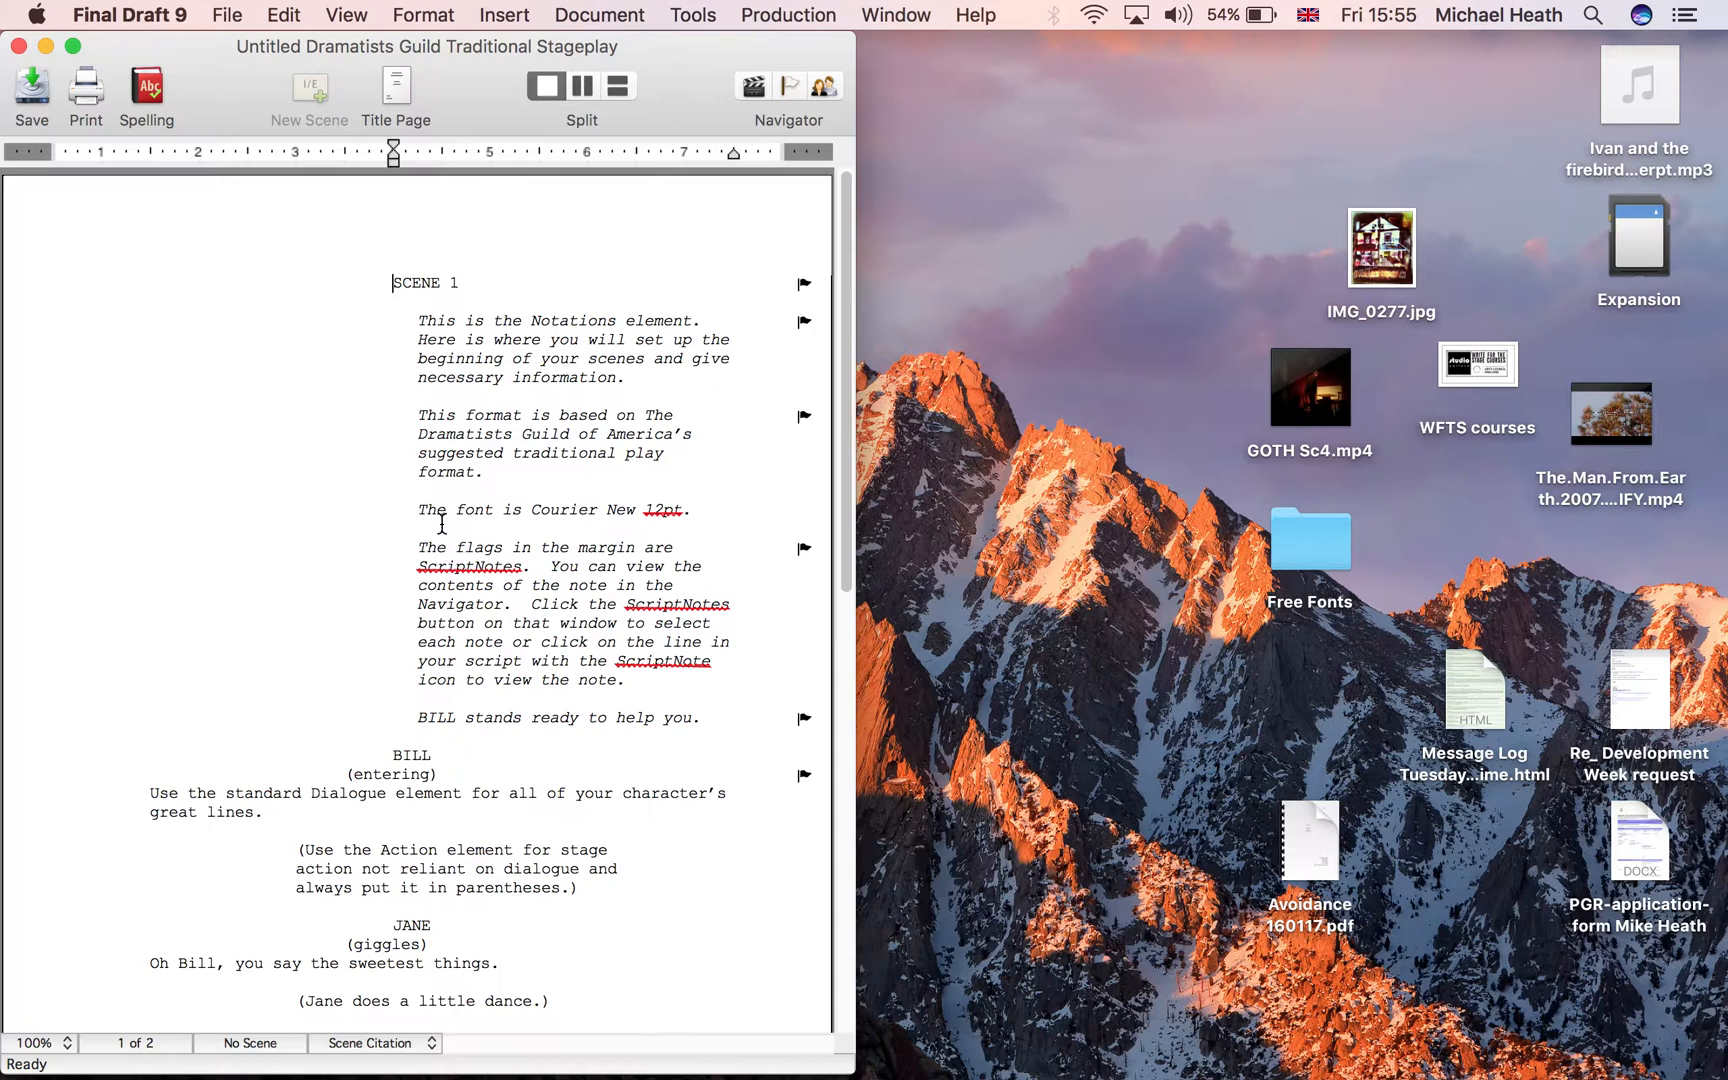
# - Examine how the sample stageplay lays out its scene heading, notations, character names, dialogue and stage action
pyautogui.scroll(-10, 446, 648)
pyautogui.scroll(7, 446, 648)
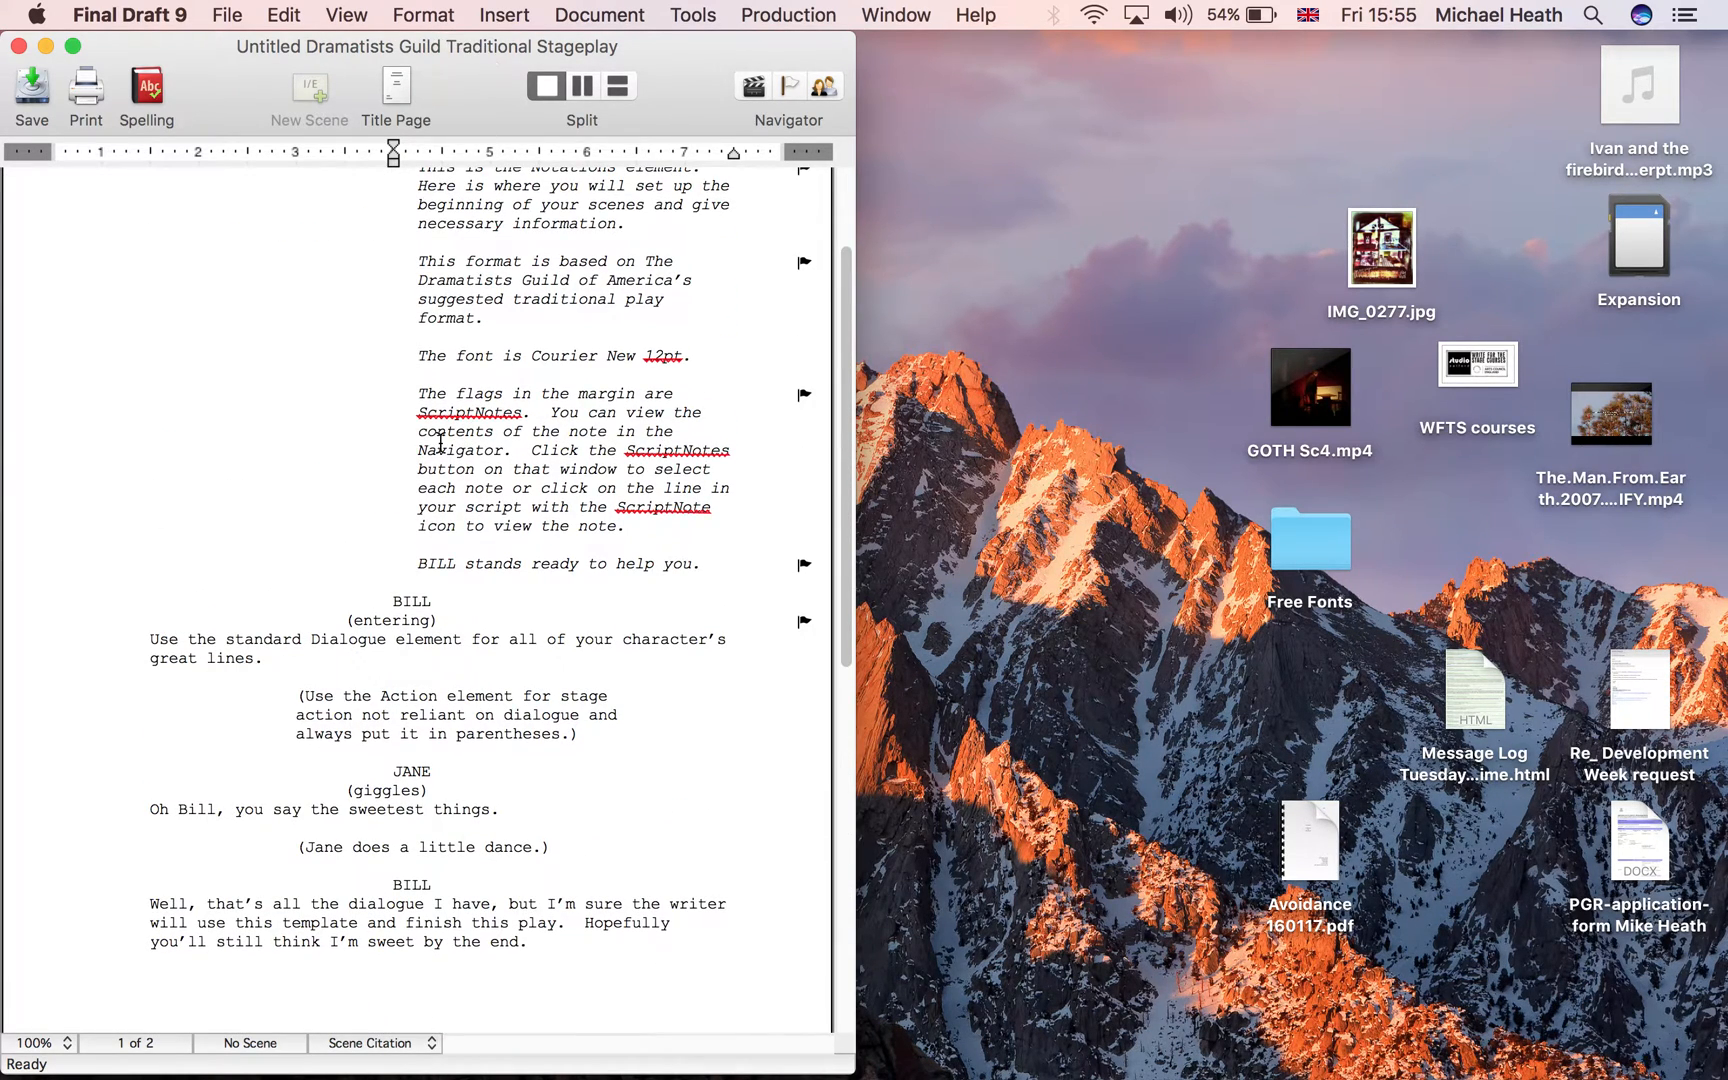
pyautogui.scroll(-3, 441, 441)
pyautogui.scroll(4, 441, 441)
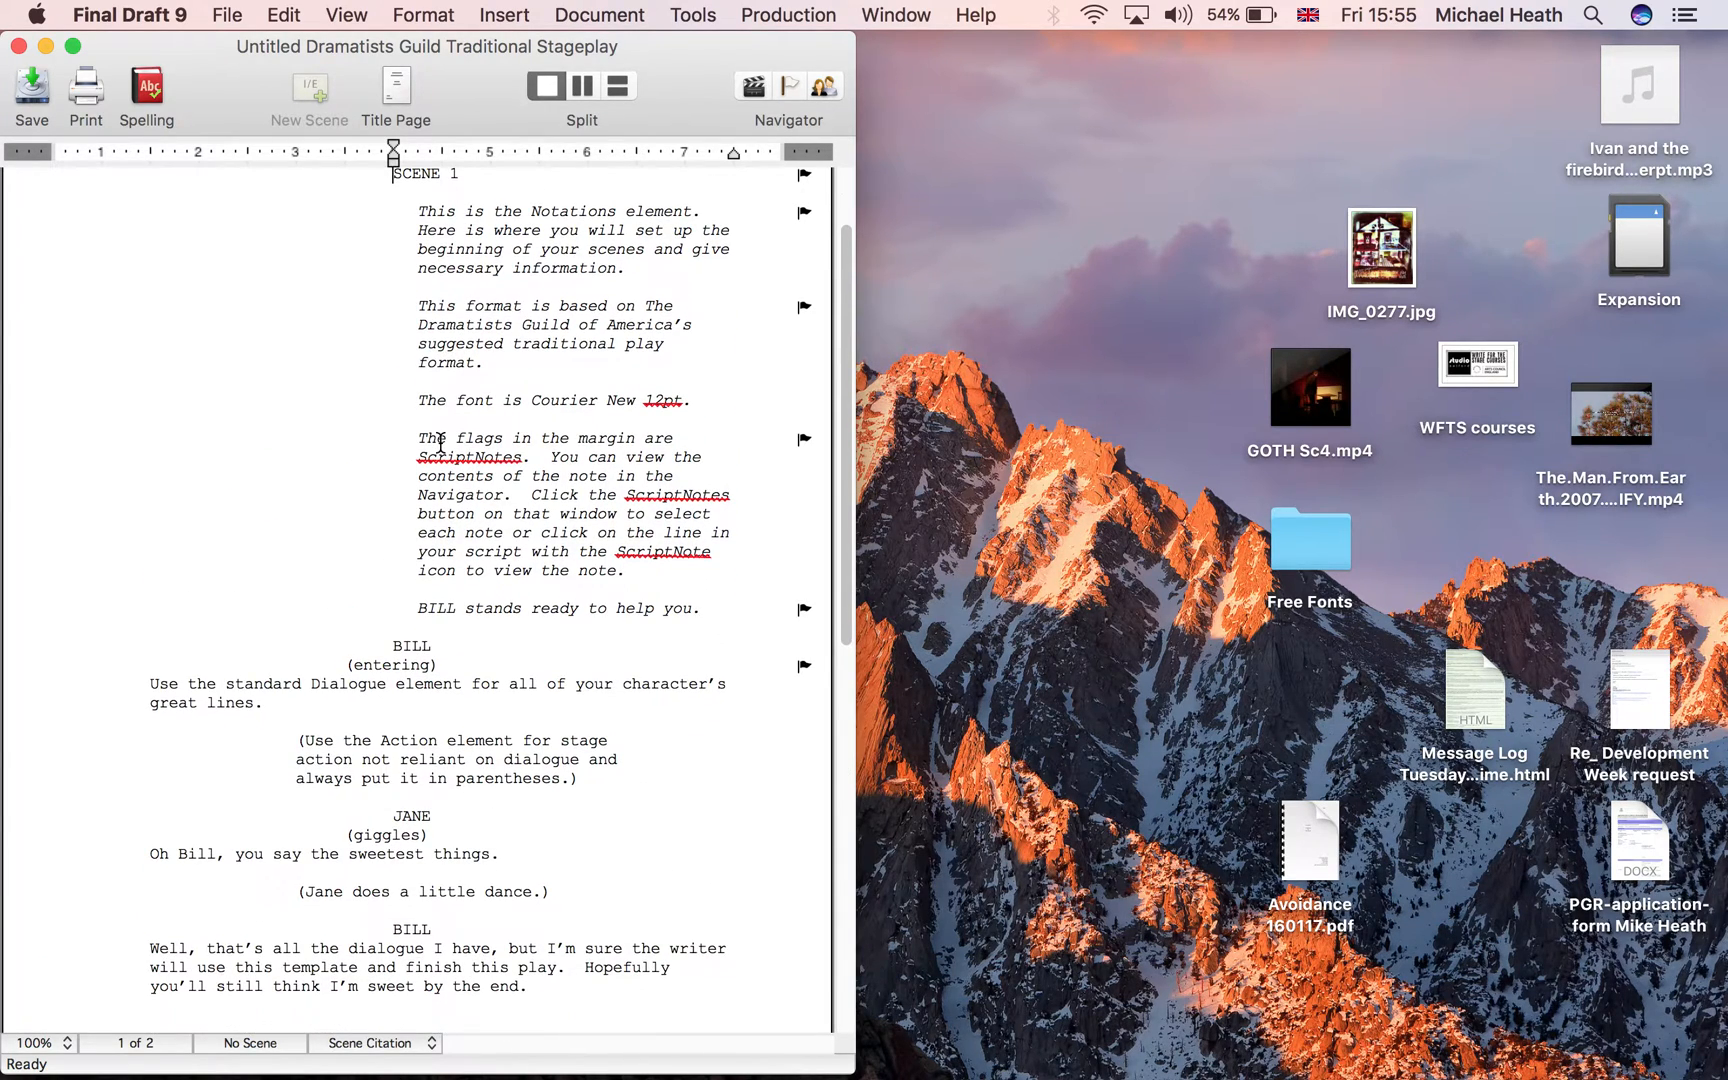
pyautogui.scroll(-1, 440, 443)
pyautogui.scroll(1, 438, 443)
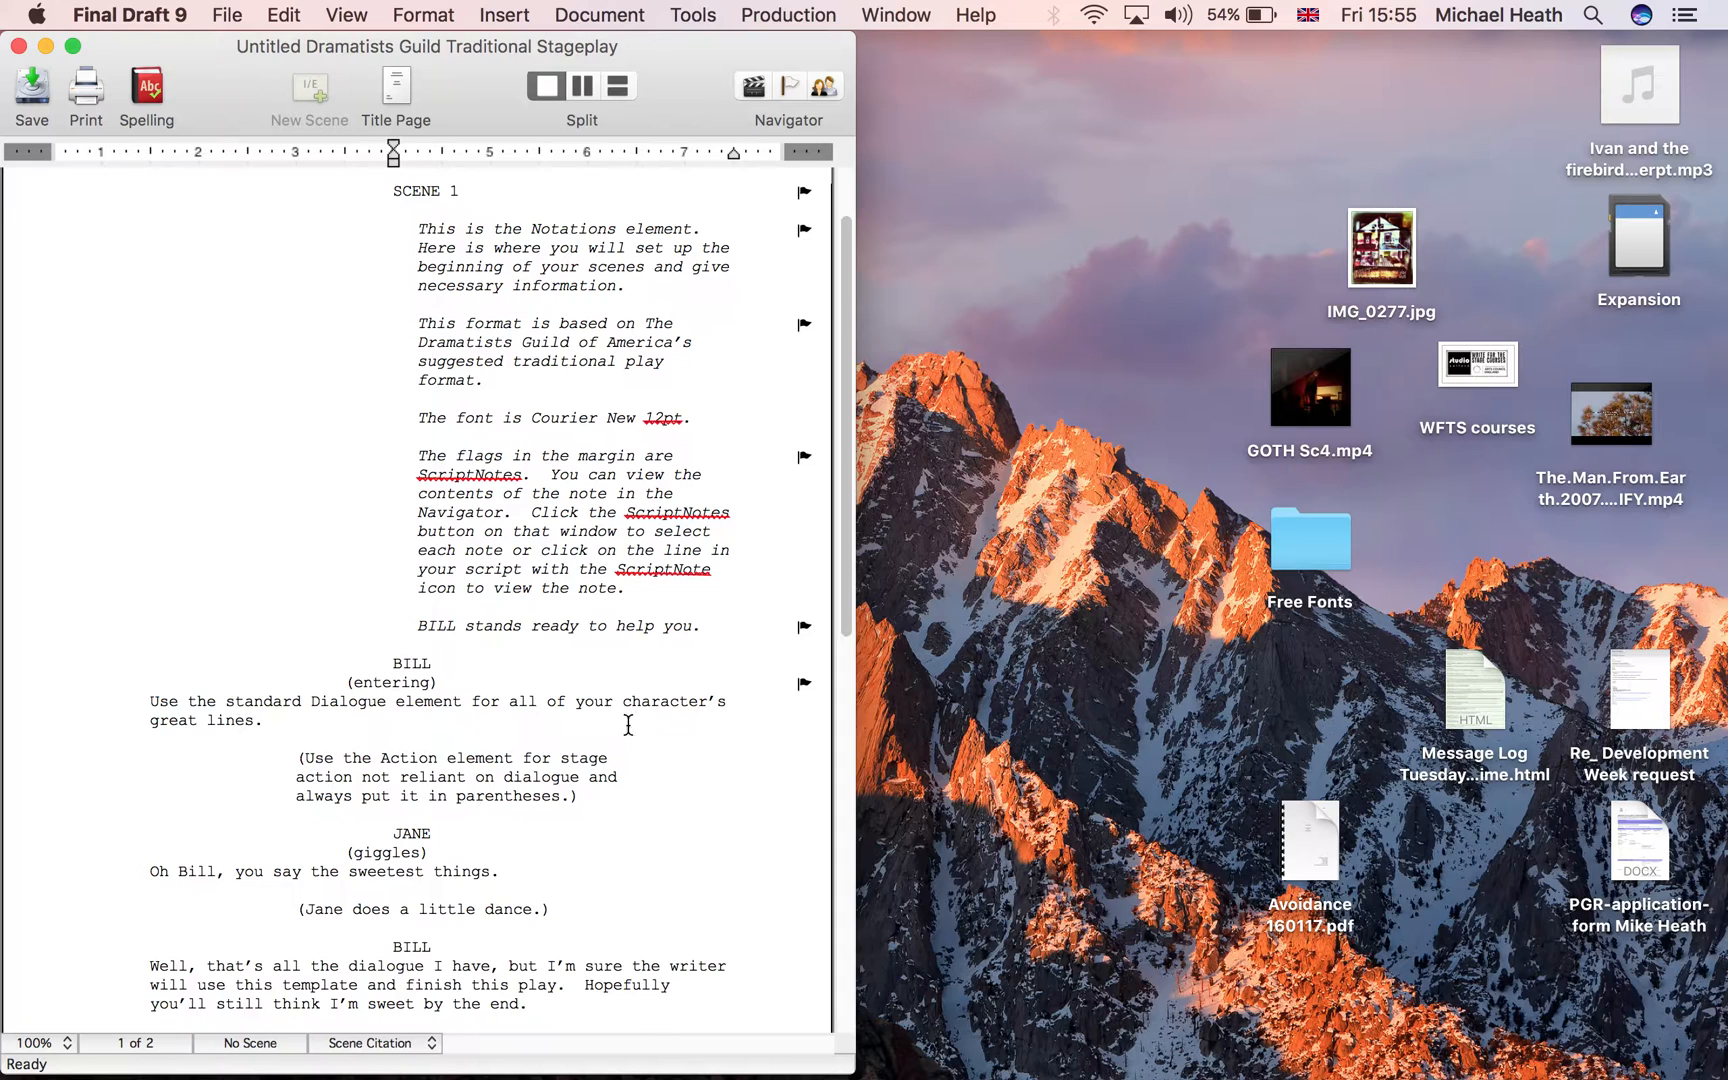
pyautogui.scroll(-5, 262, 857)
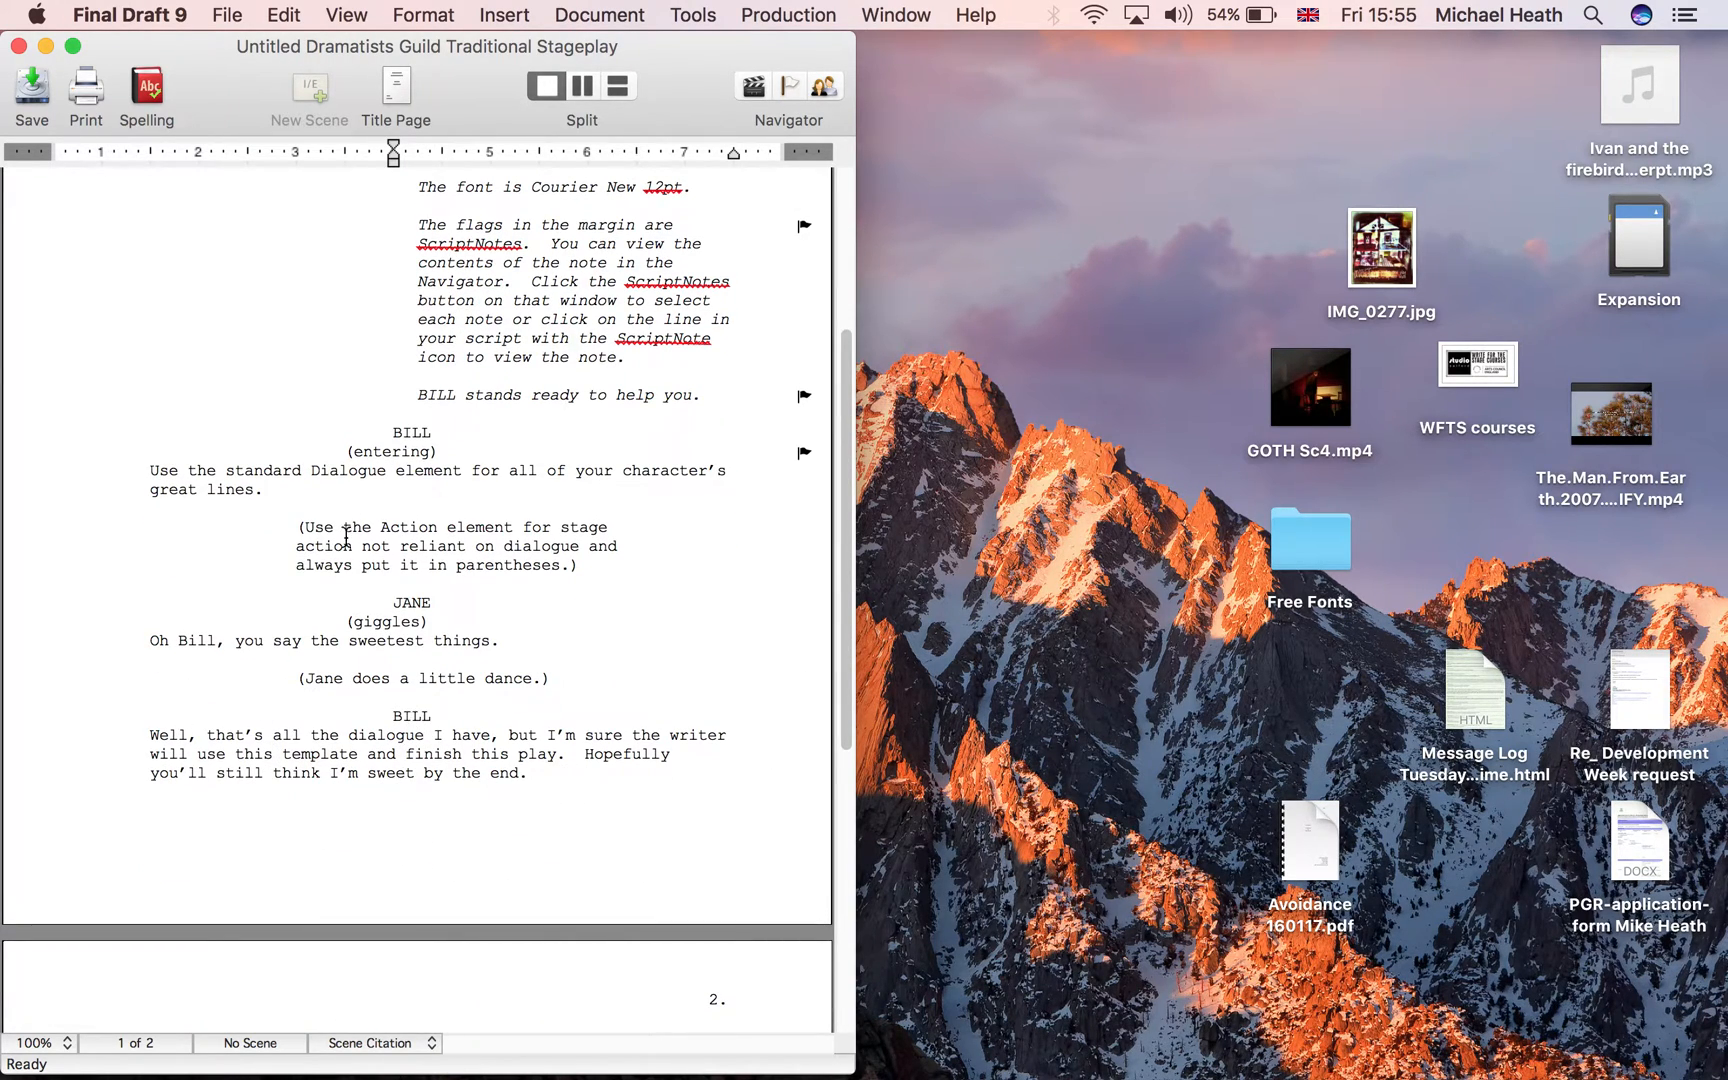
# - Delete JANE's sentence after "Oh" and BILL's last speech after "Well,", keeping each line's final full stop
pyautogui.moveTo(491, 641); pyautogui.dragTo(186, 640)
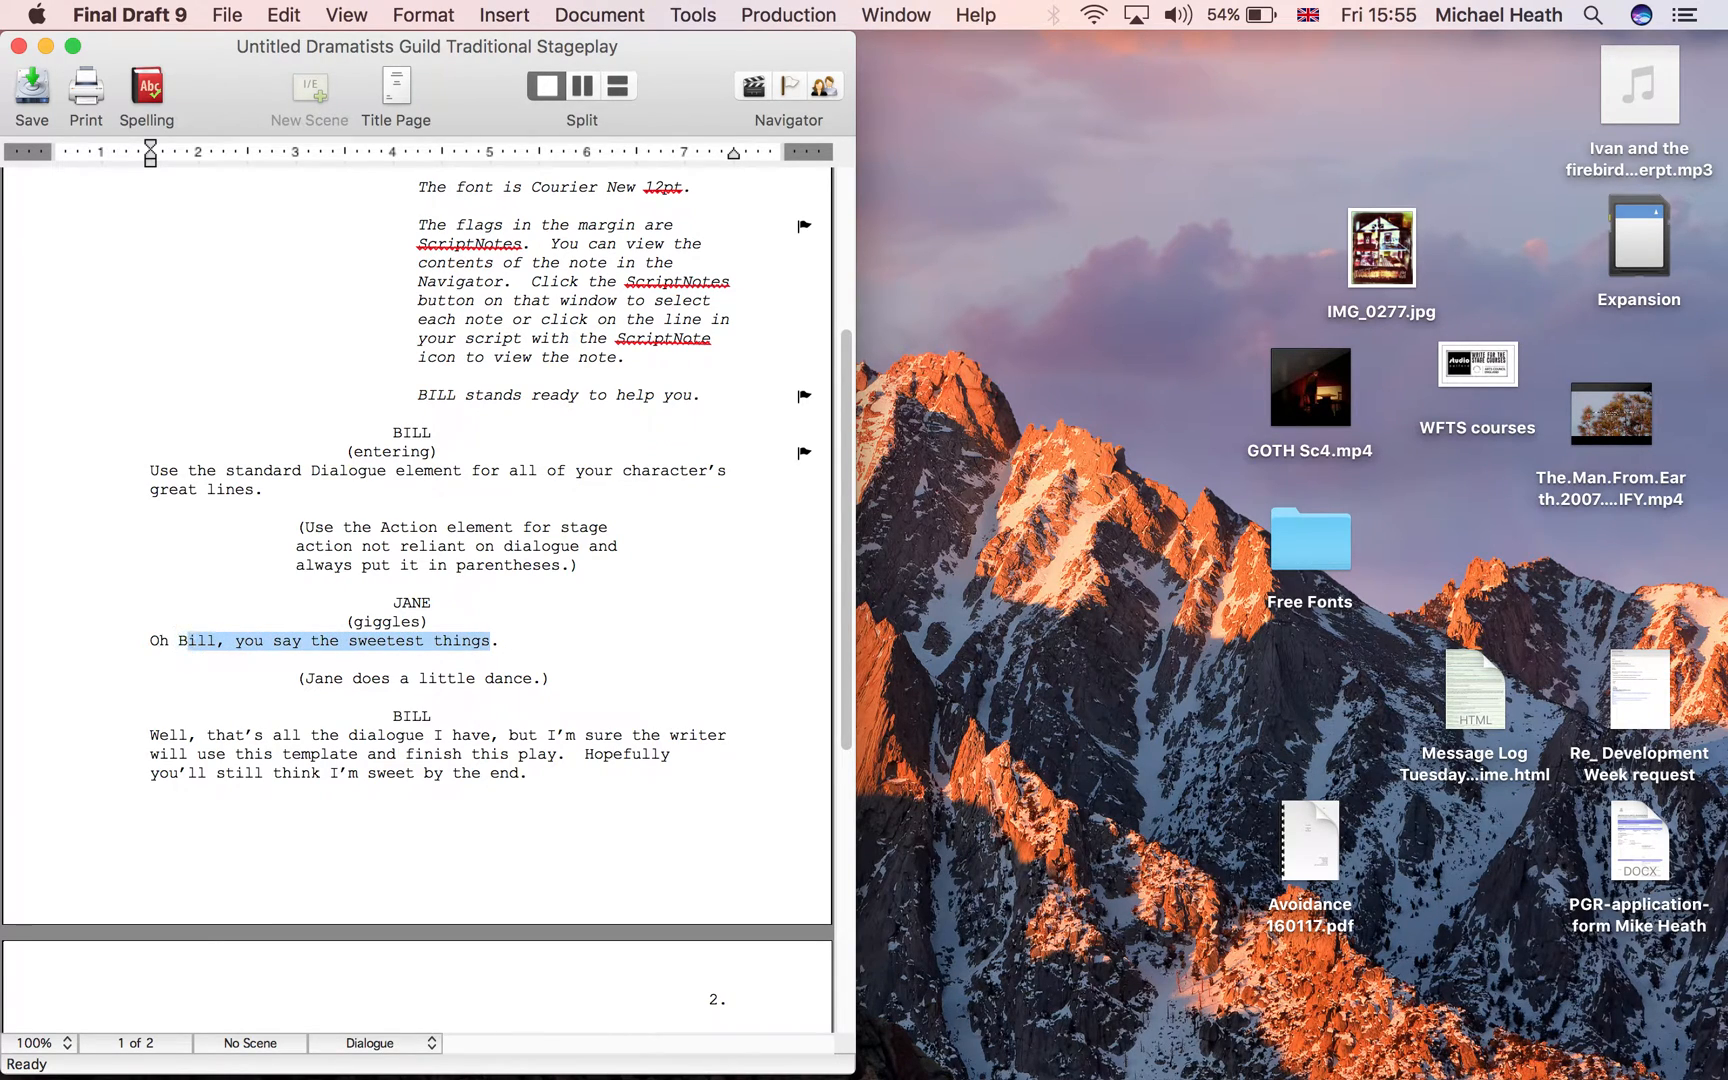
pyautogui.press('BackSpace')
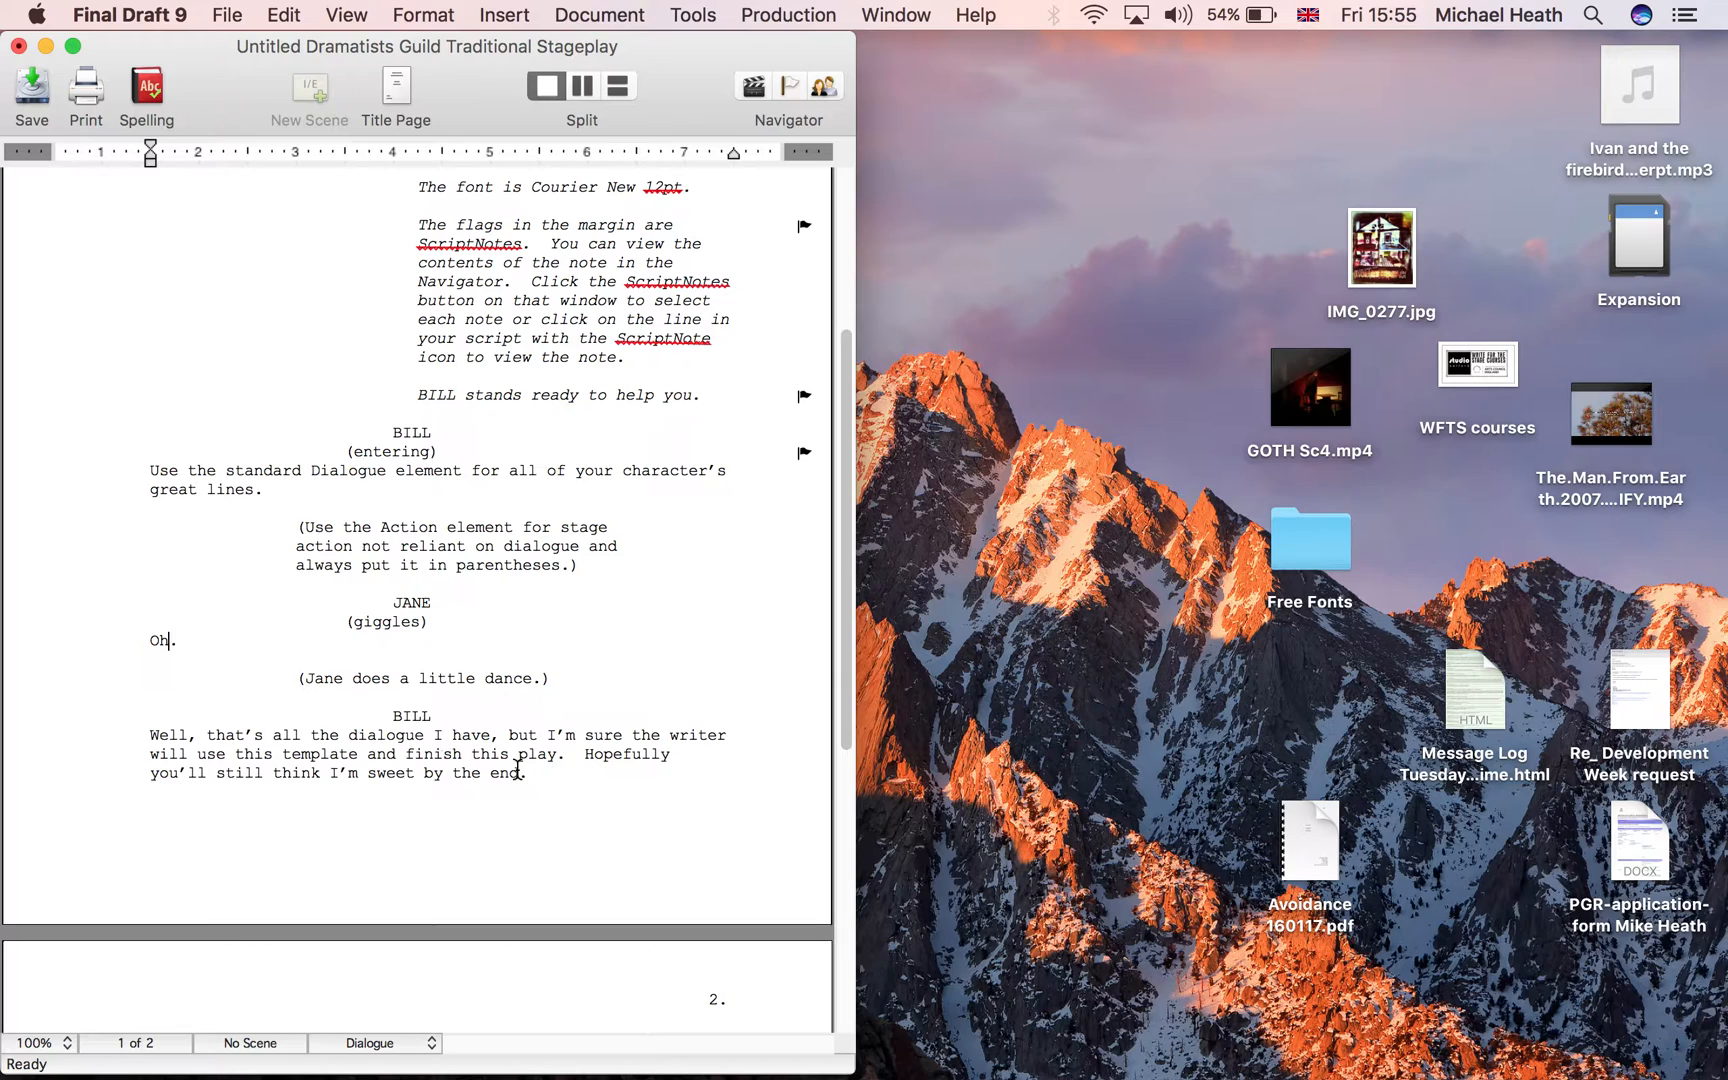
pyautogui.moveTo(522, 773); pyautogui.dragTo(213, 735)
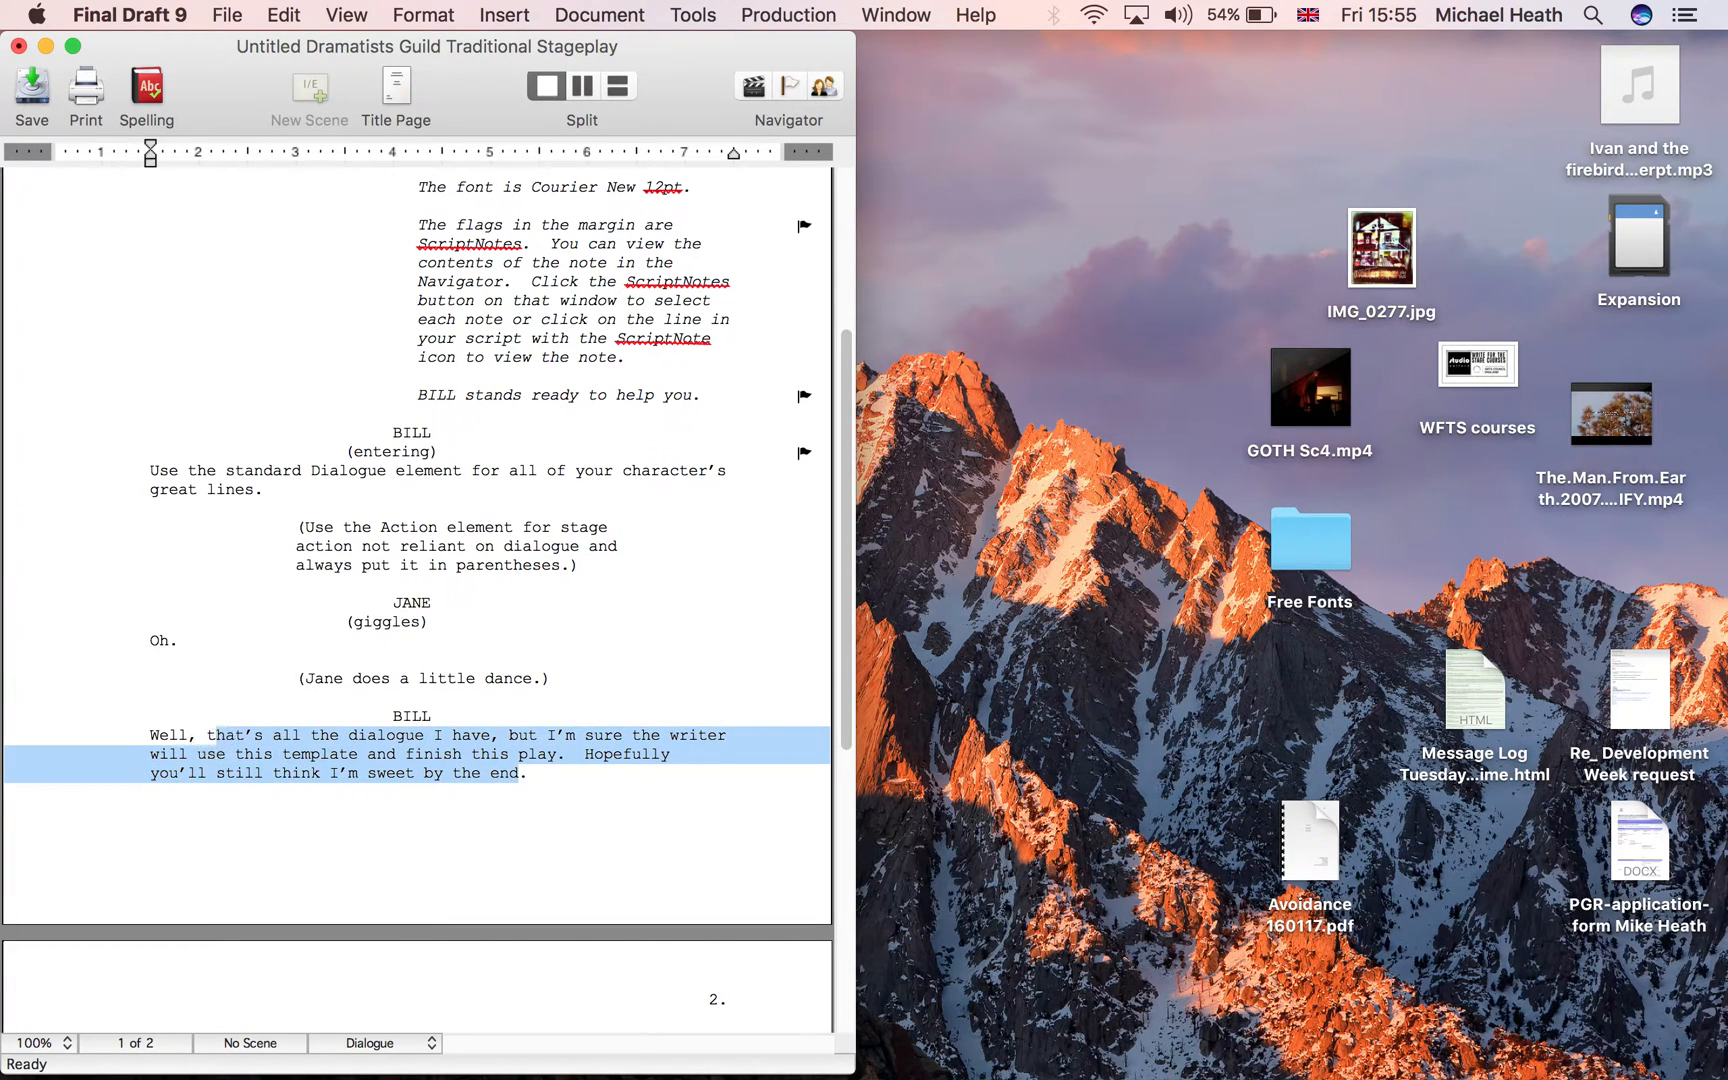
pyautogui.press('BackSpace')
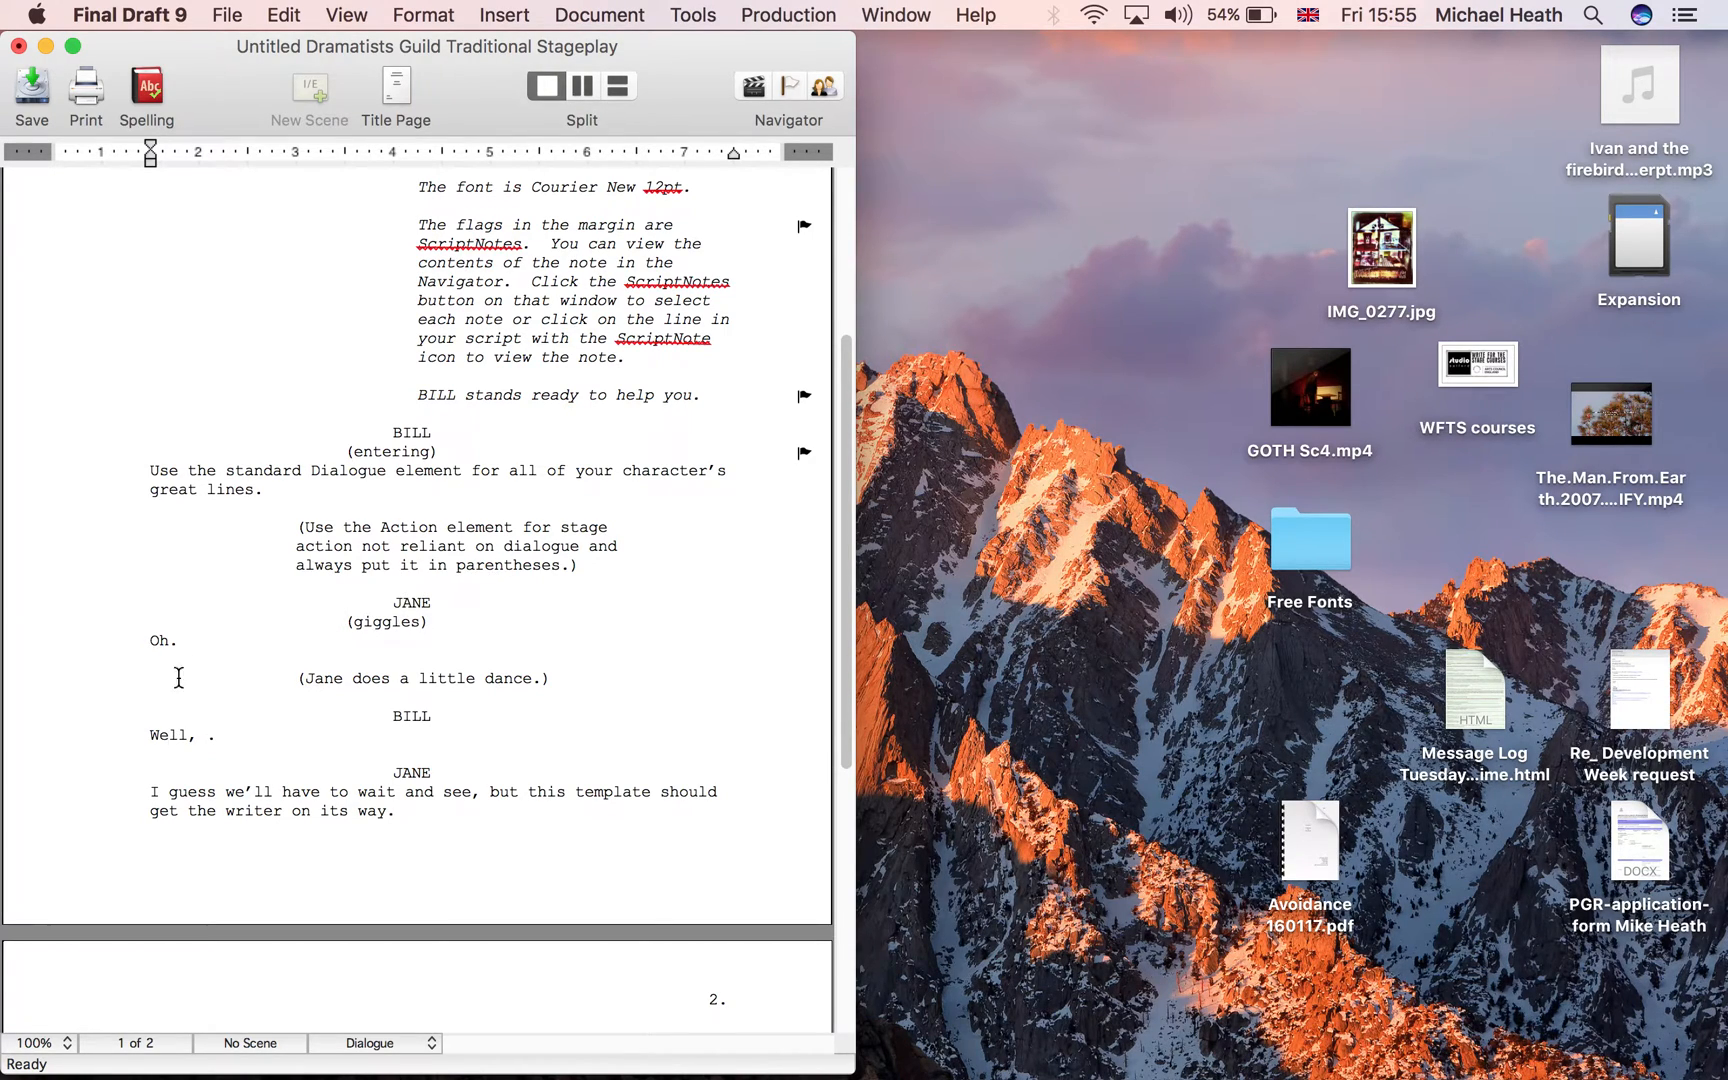
# - Close the Dramatists Guild Traditional Stageplay document without saving it
pyautogui.scroll(-5, 366, 806)
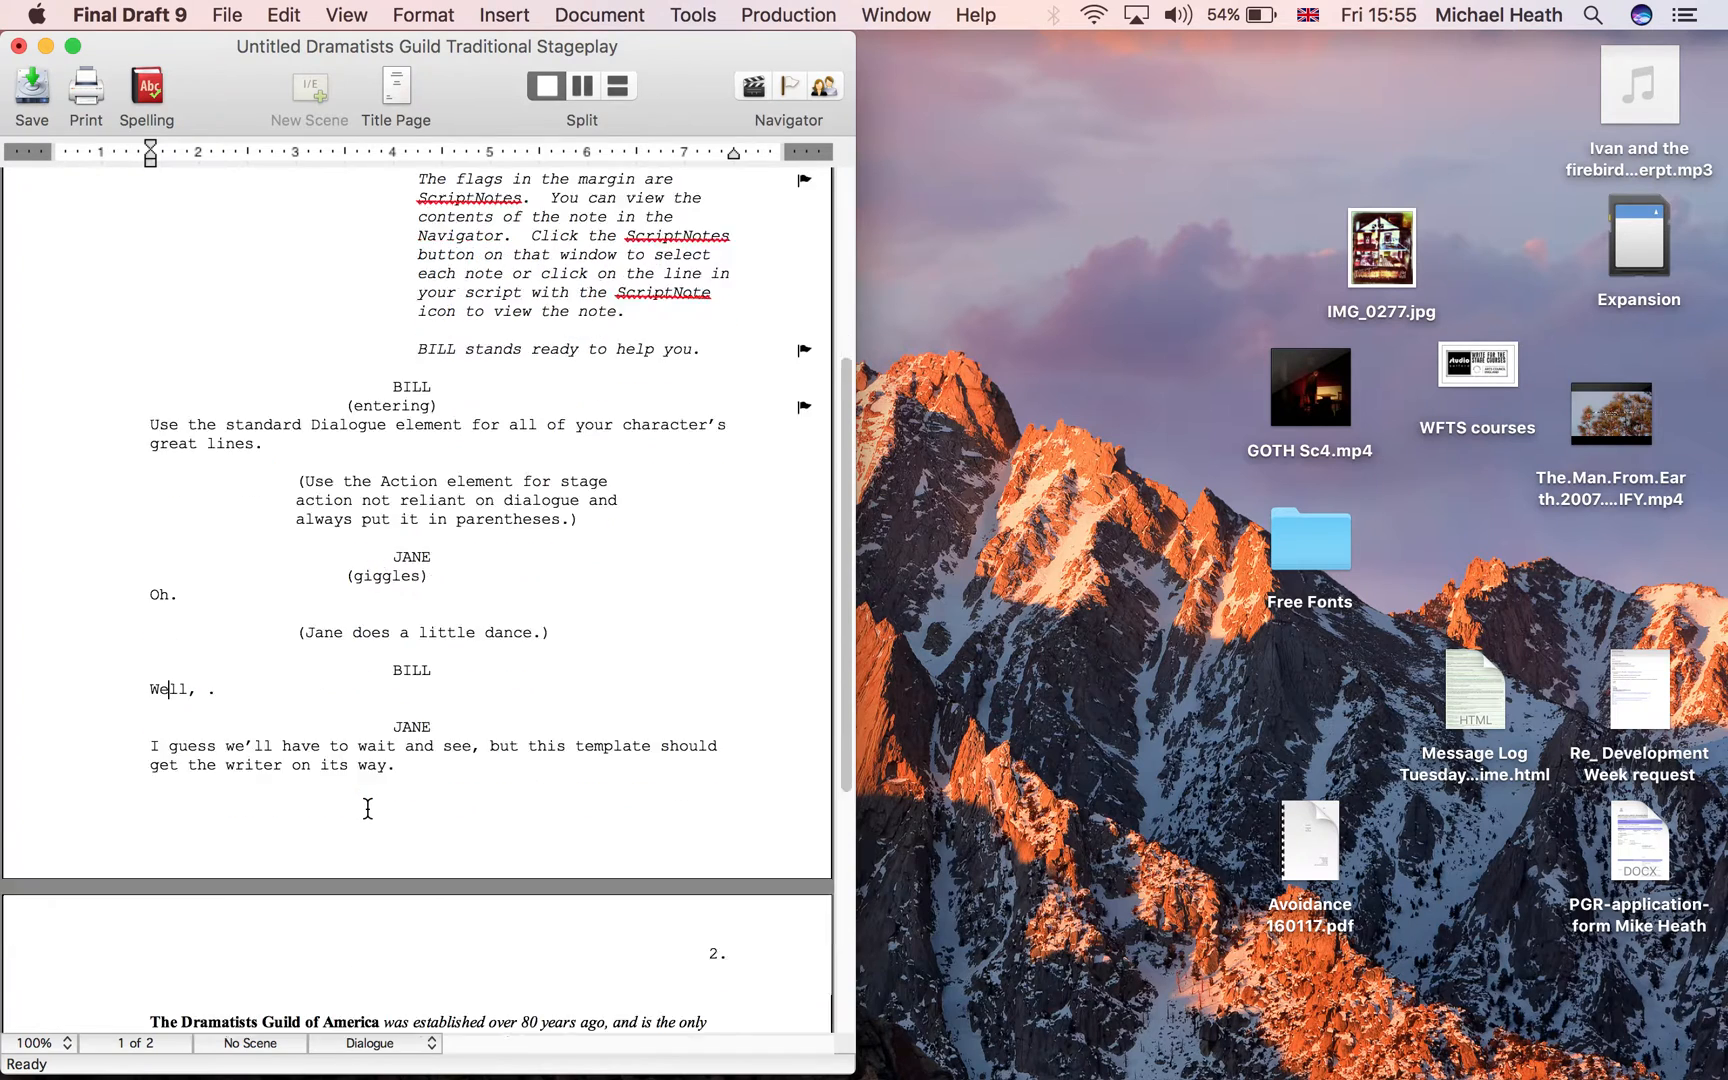
pyautogui.scroll(4, 368, 808)
pyautogui.scroll(4, 367, 809)
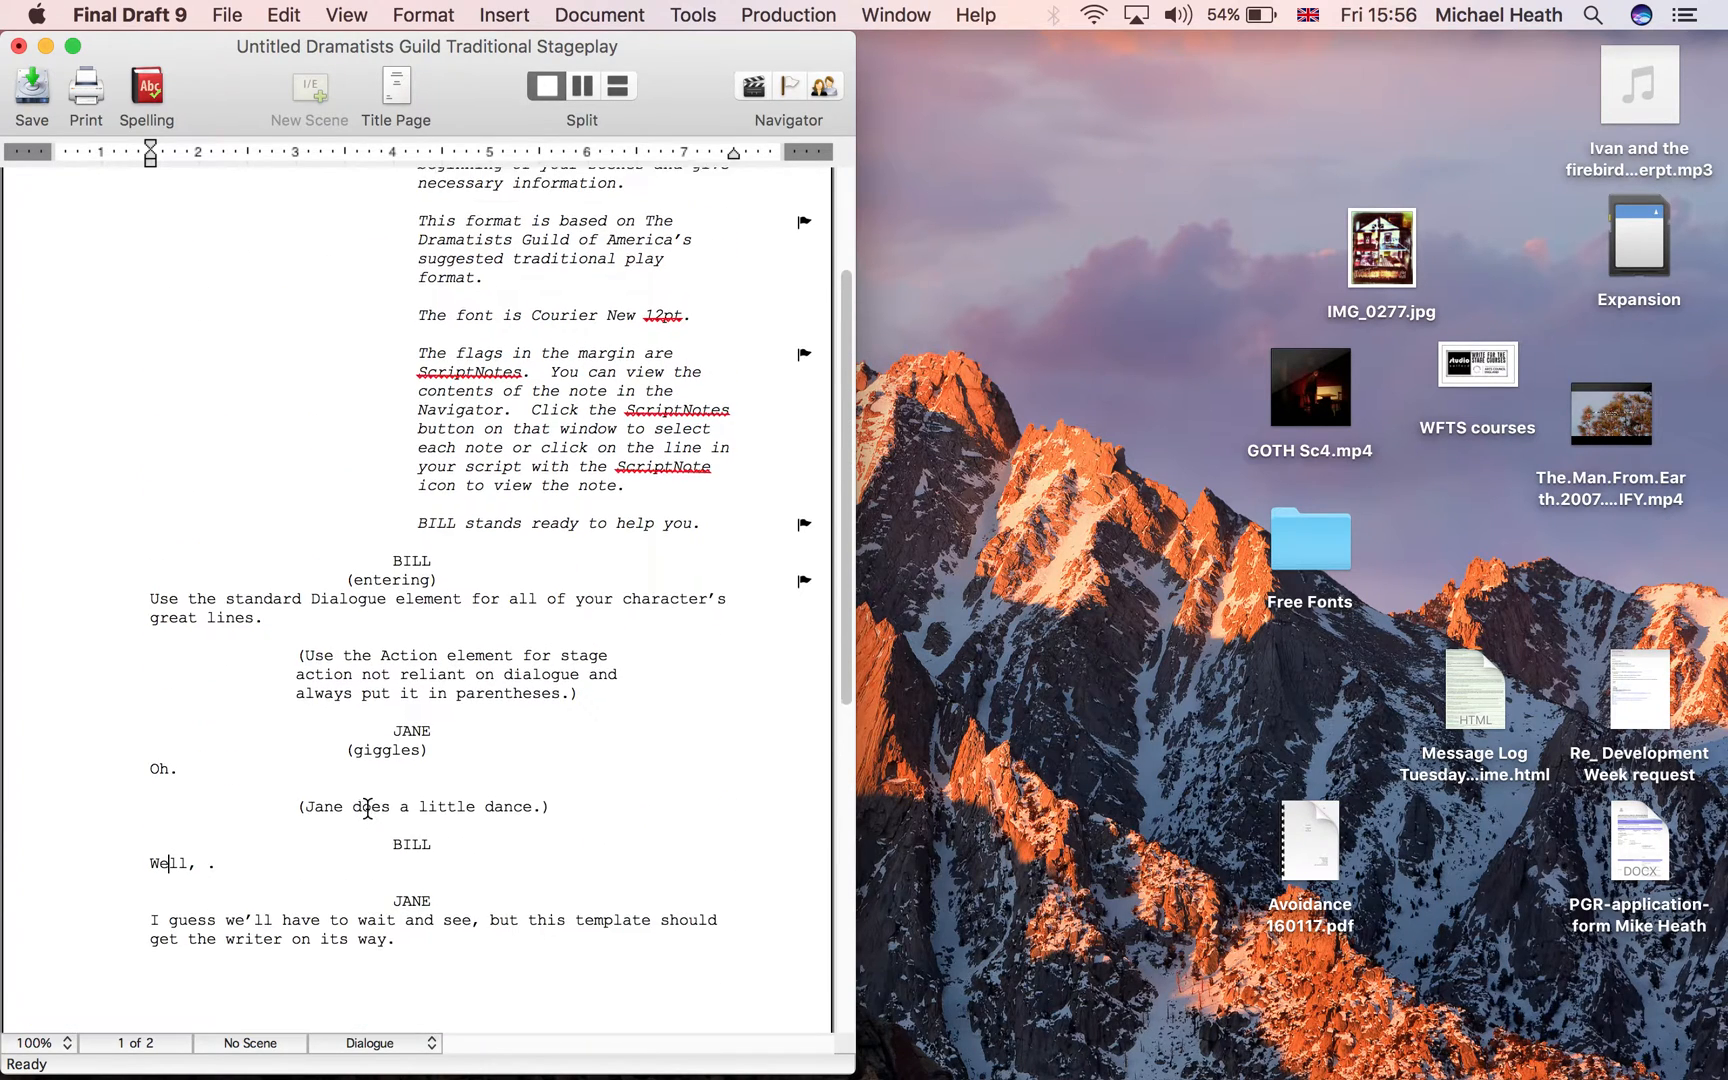
pyautogui.click(18, 47)
pyautogui.click(336, 285)
# - Create a new document from the "Stage play Celtx copy" template in the Scripts category and show it full screen
pyautogui.click(248, 12)
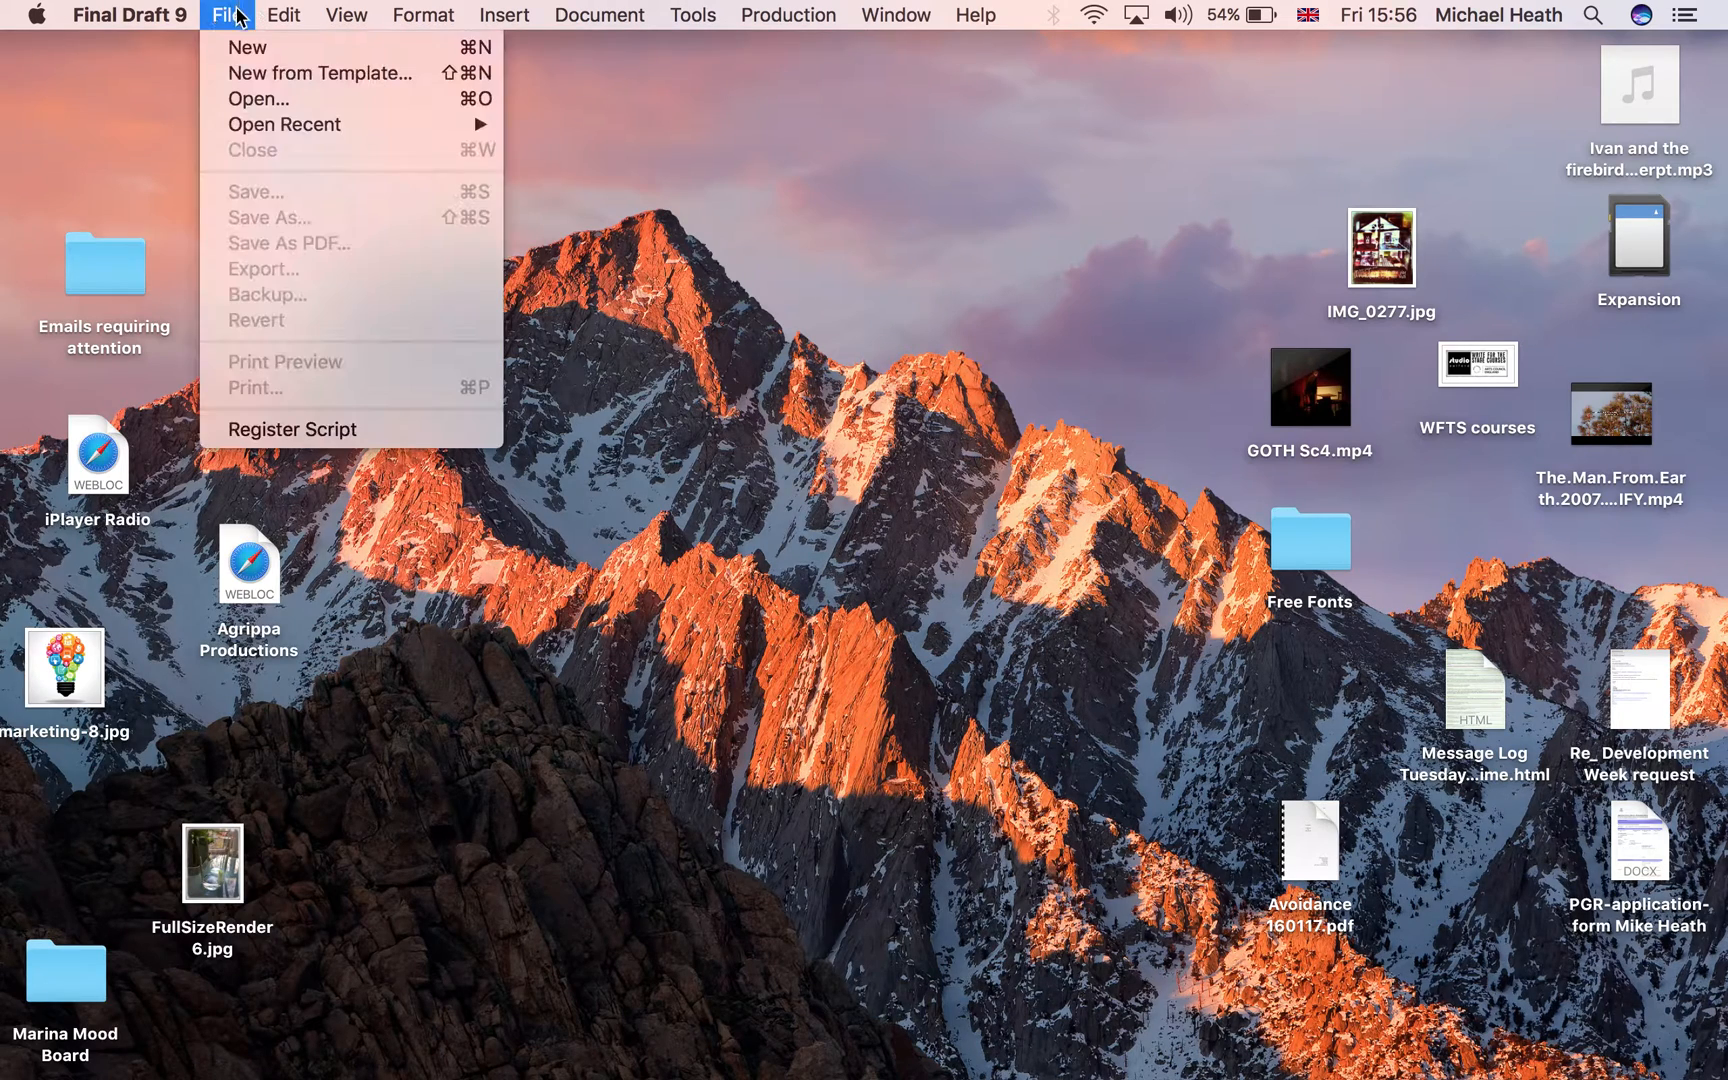
pyautogui.click(248, 73)
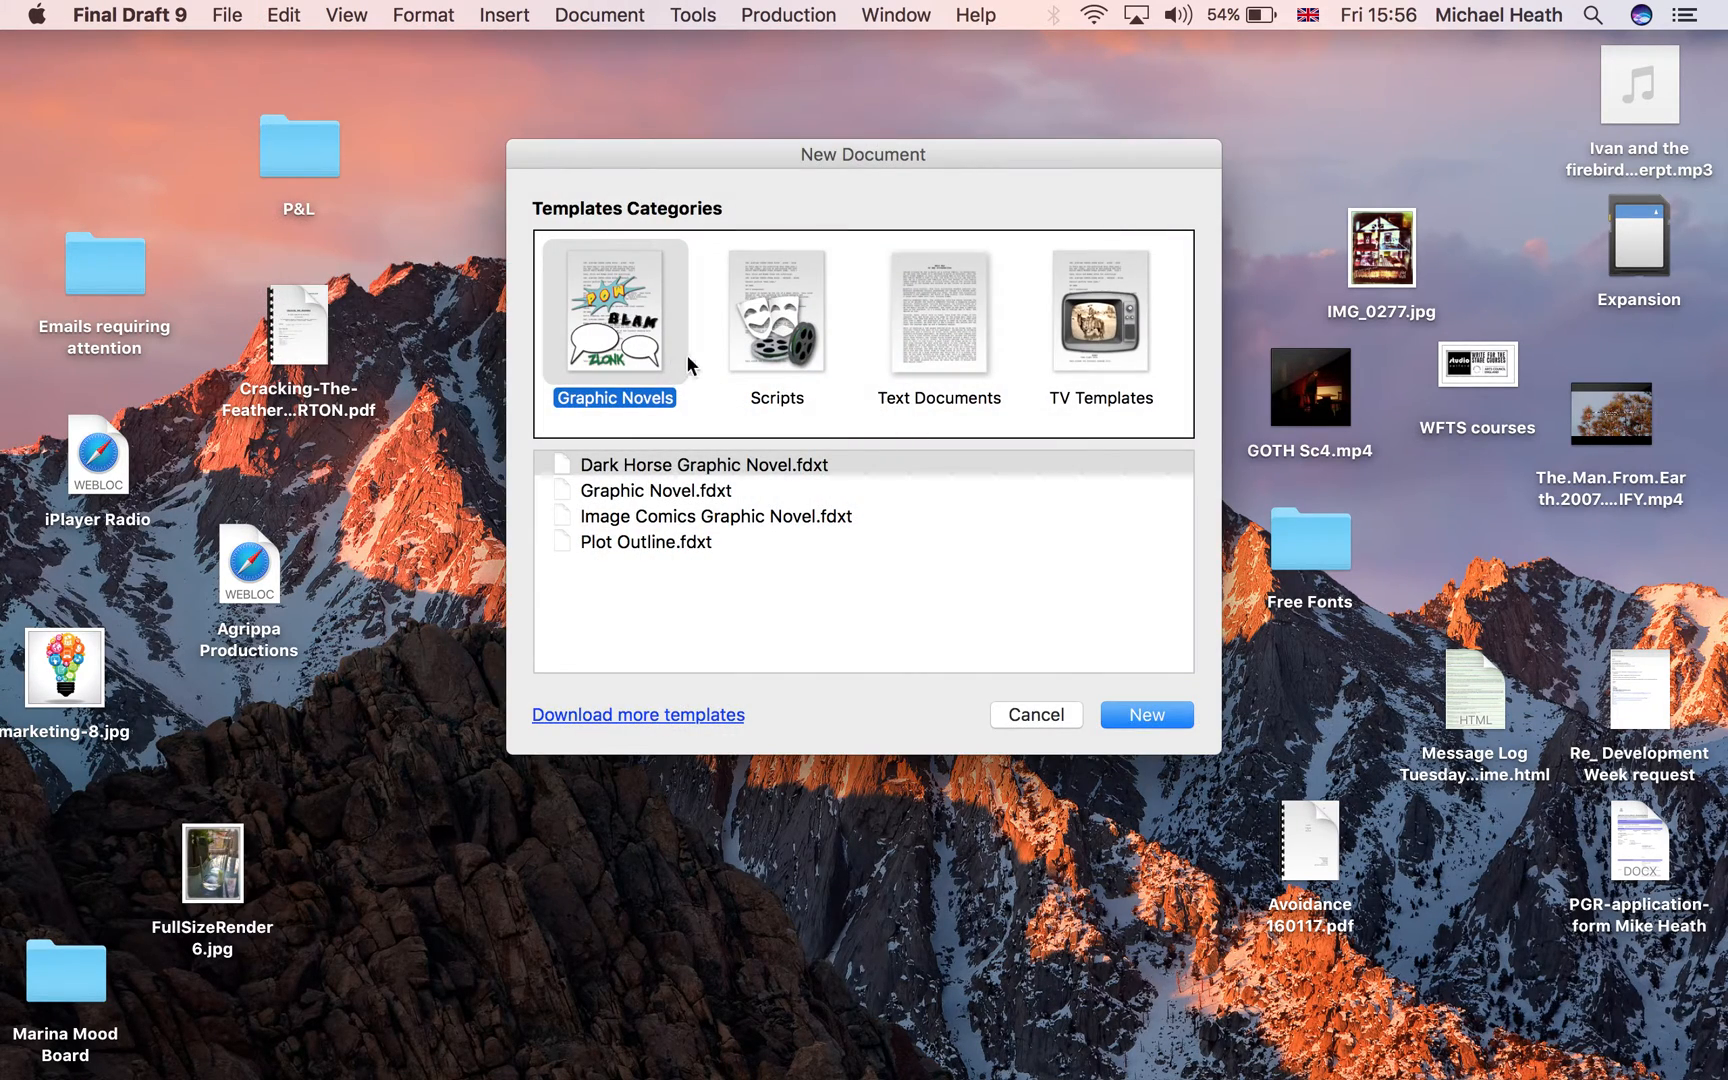
pyautogui.click(765, 340)
pyautogui.scroll(-5, 678, 618)
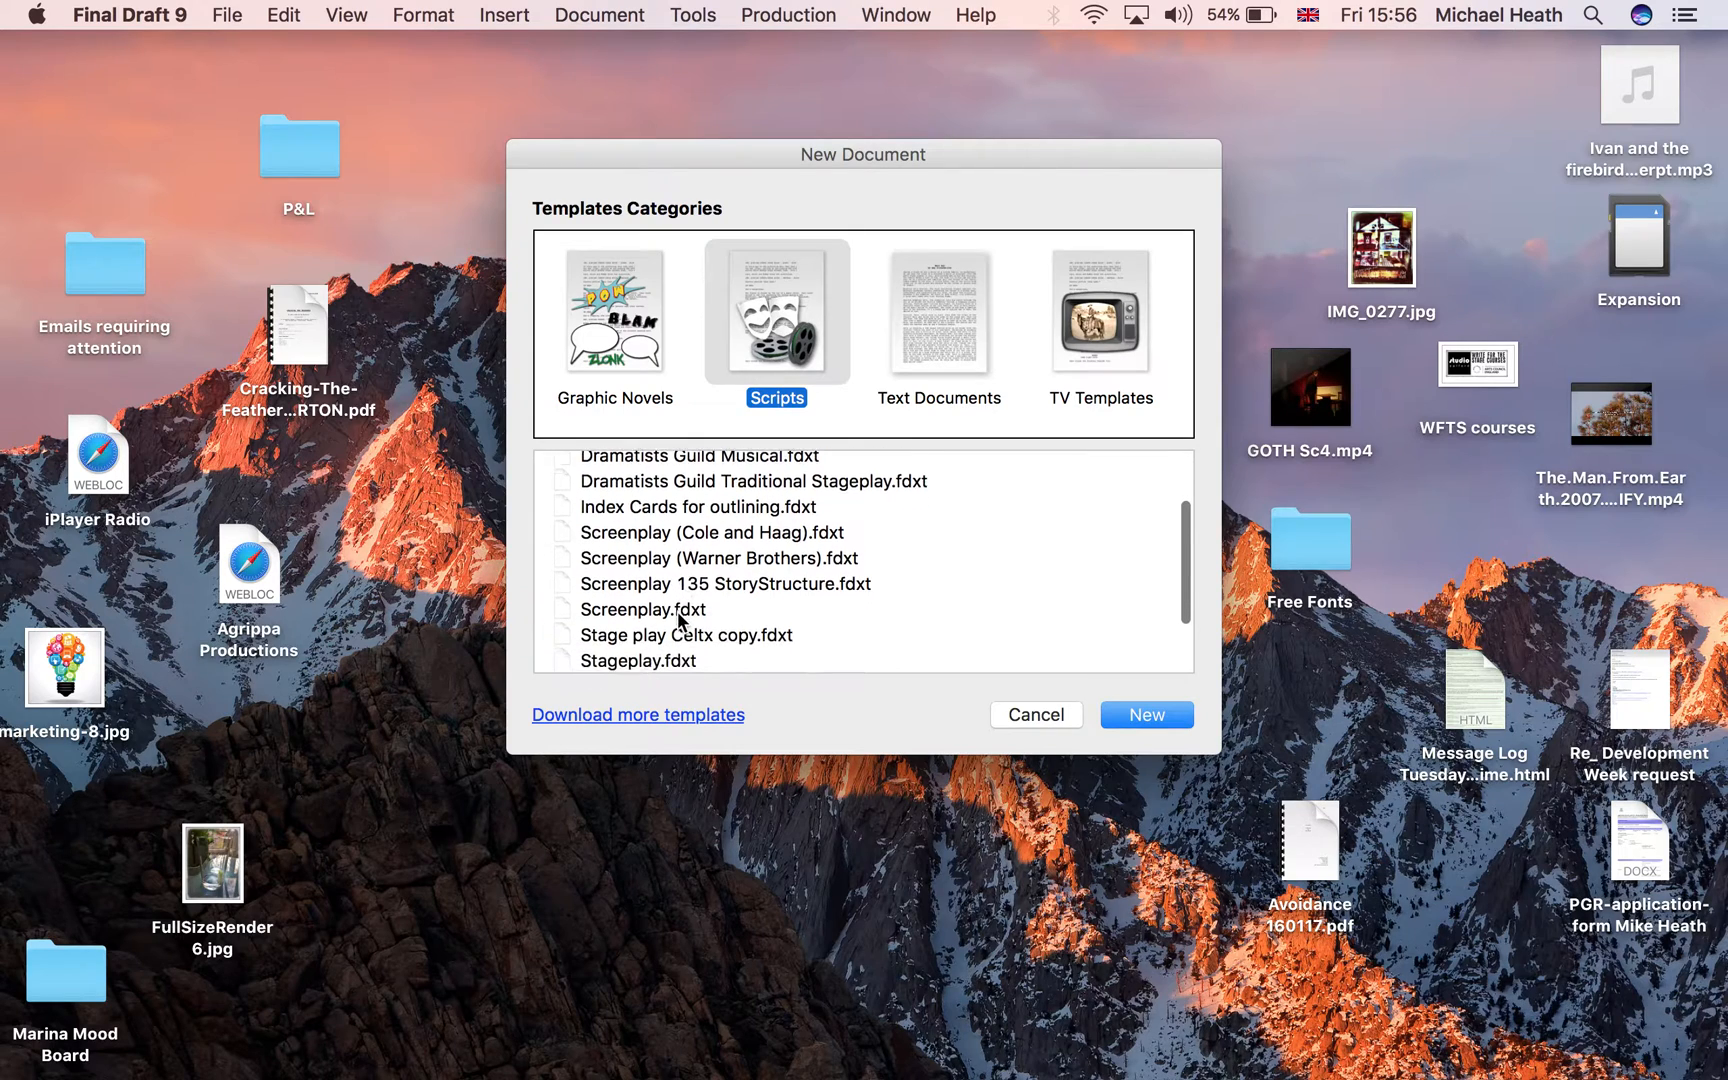
pyautogui.click(646, 585)
pyautogui.click(1150, 714)
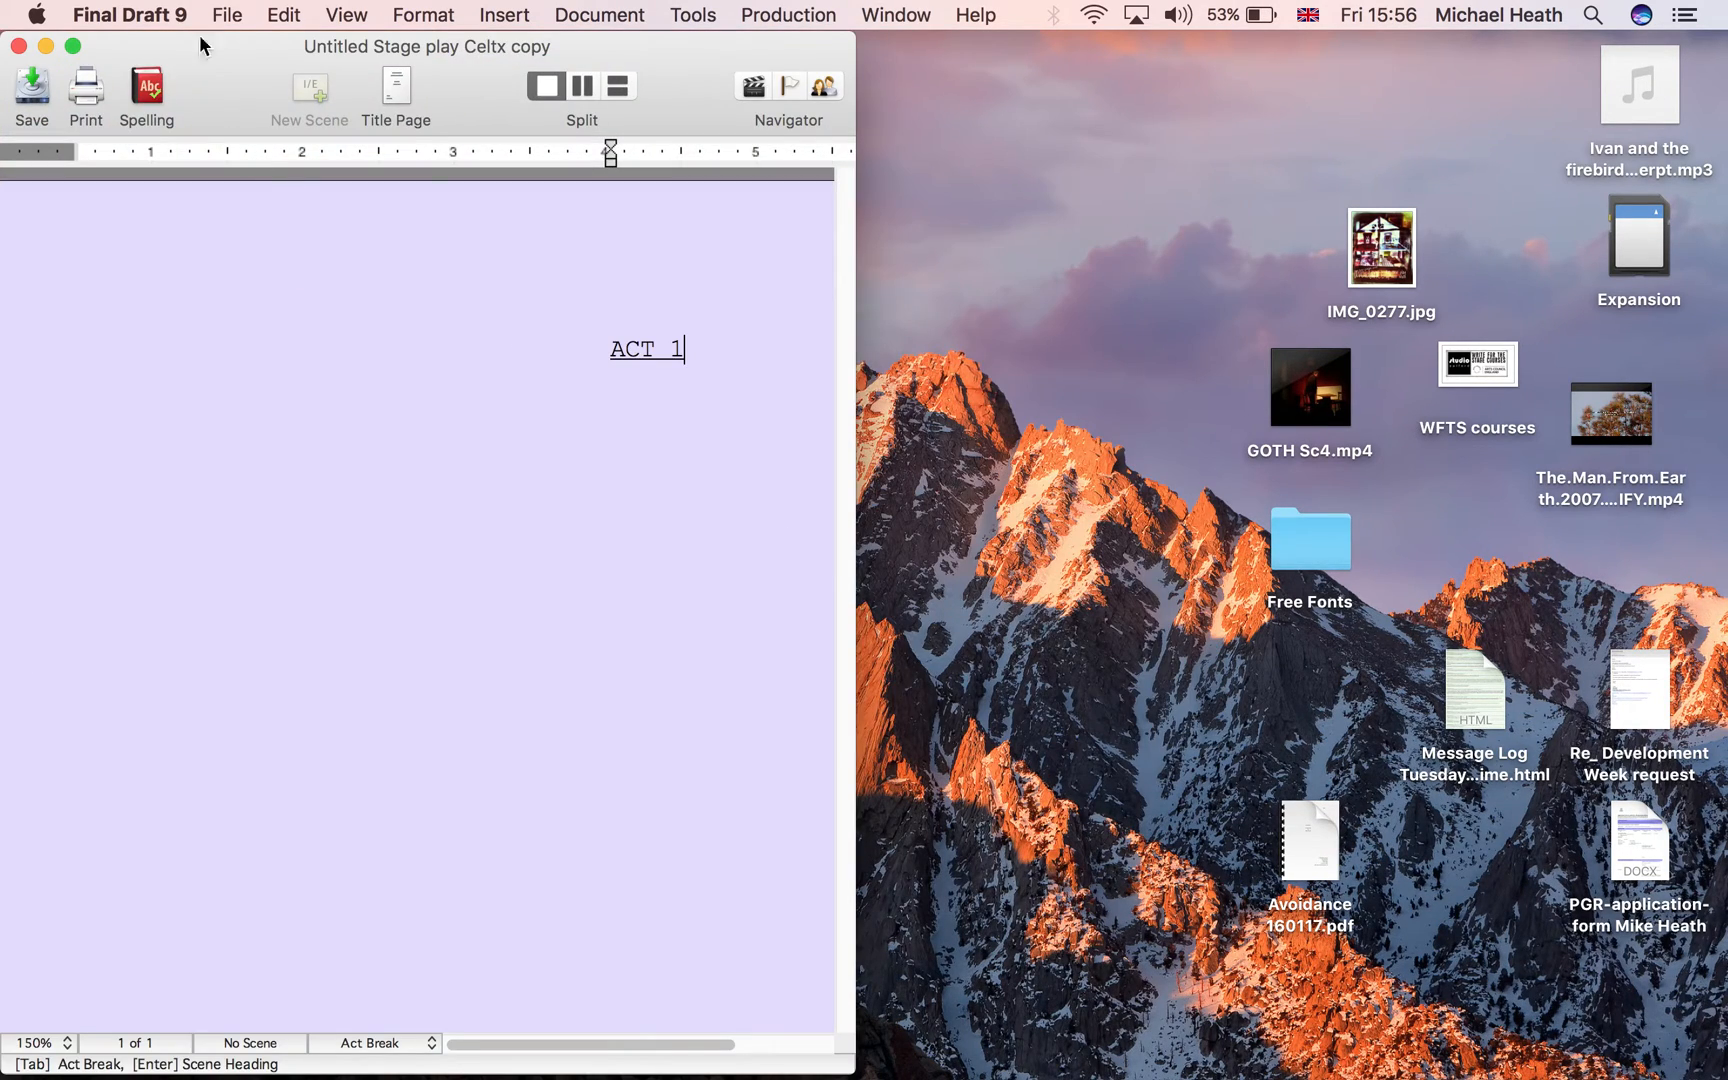
pyautogui.click(68, 45)
# - Add the scene heading "SCENE 1" below ACT 1
pyautogui.press('Return')
pyautogui.write('SCNE')
pyautogui.press('BackSpace')
pyautogui.write('N')
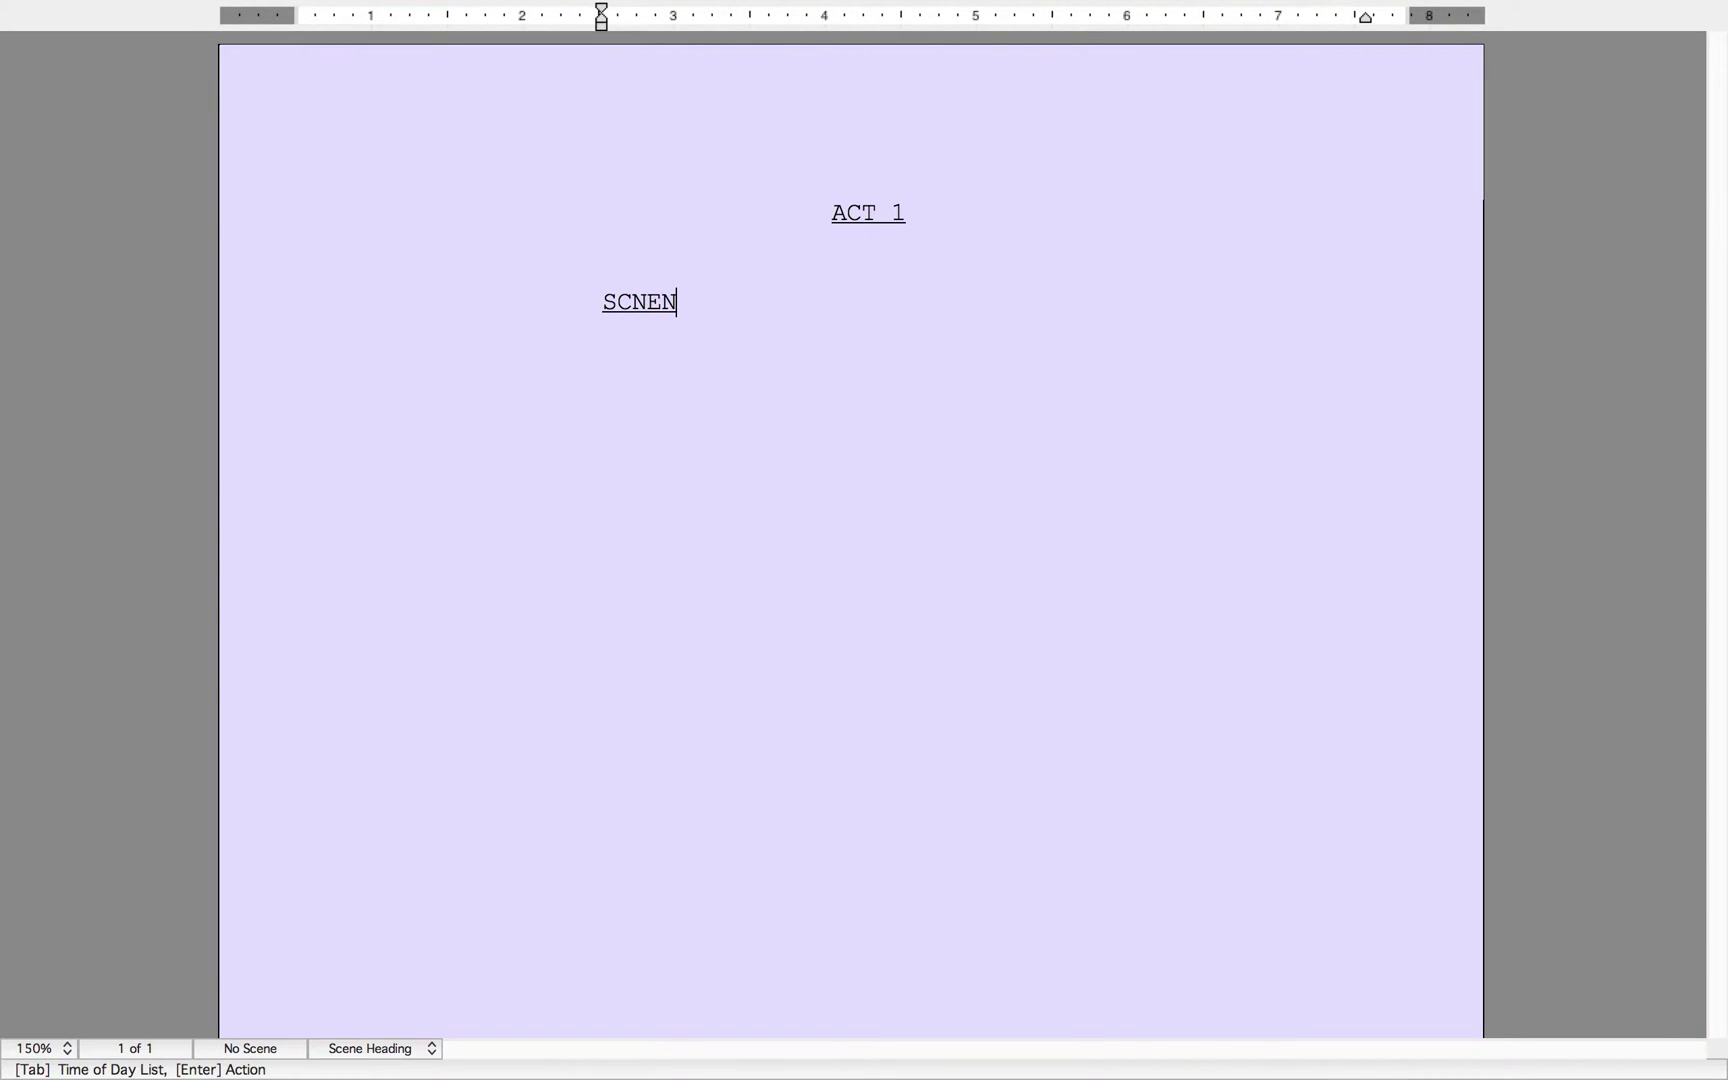
pyautogui.press('BackSpace')
pyautogui.press('BackSpace')
pyautogui.press('BackSpace')
pyautogui.write('ENE 1')
pyautogui.press('Return')
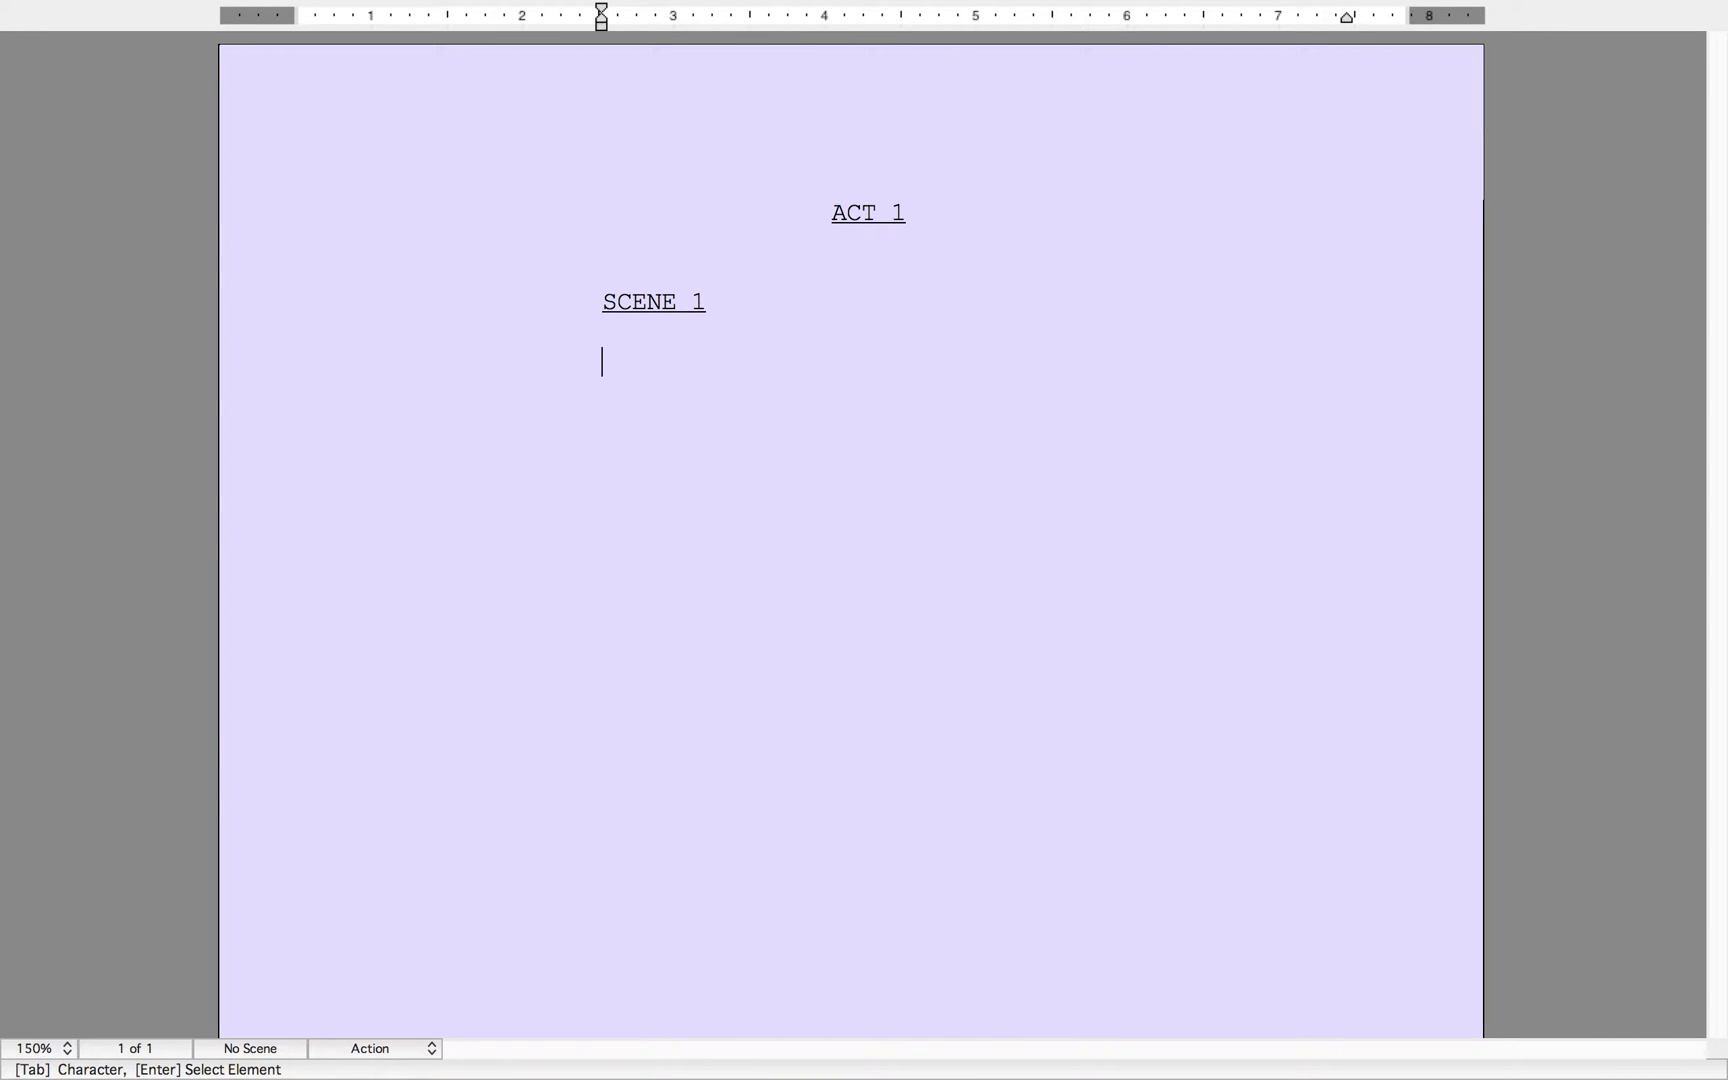
# - Write the action line "Our action for the stage-play goes here." under the scene heading
pyautogui.write('Our actions')
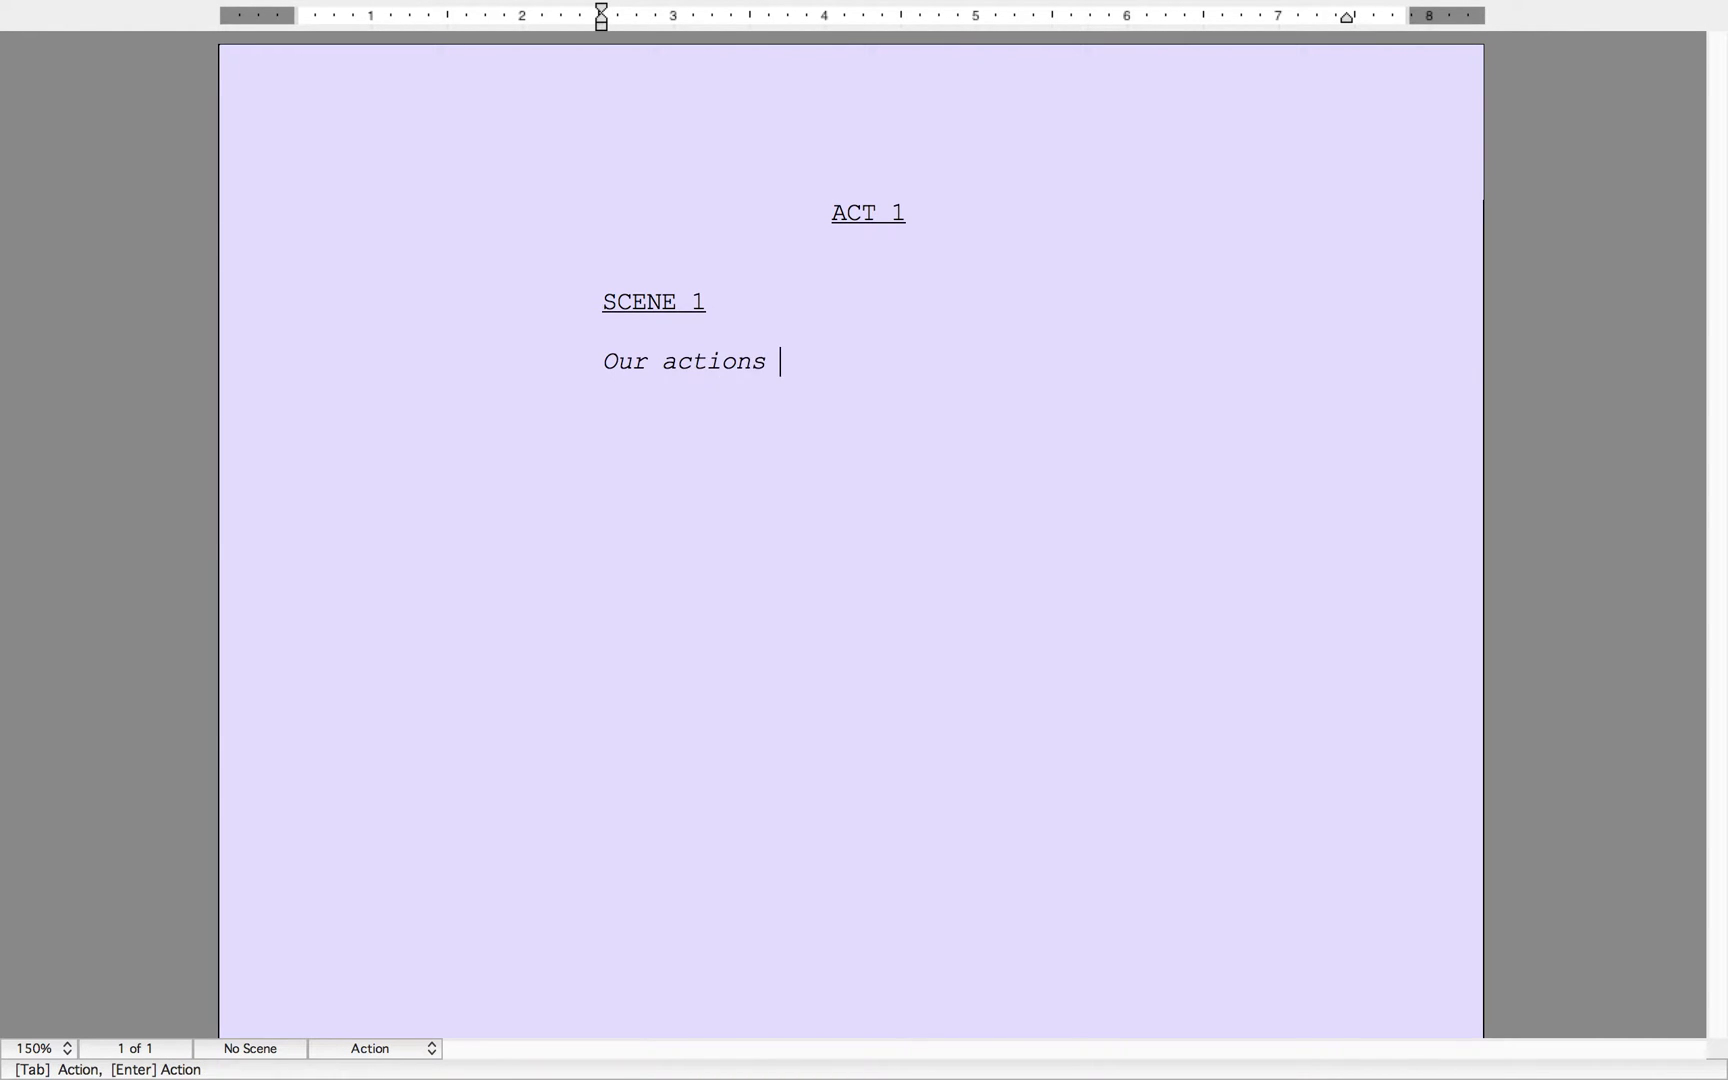
pyautogui.press('BackSpace')
pyautogui.press('BackSpace')
pyautogui.write('for the stage-play fo')
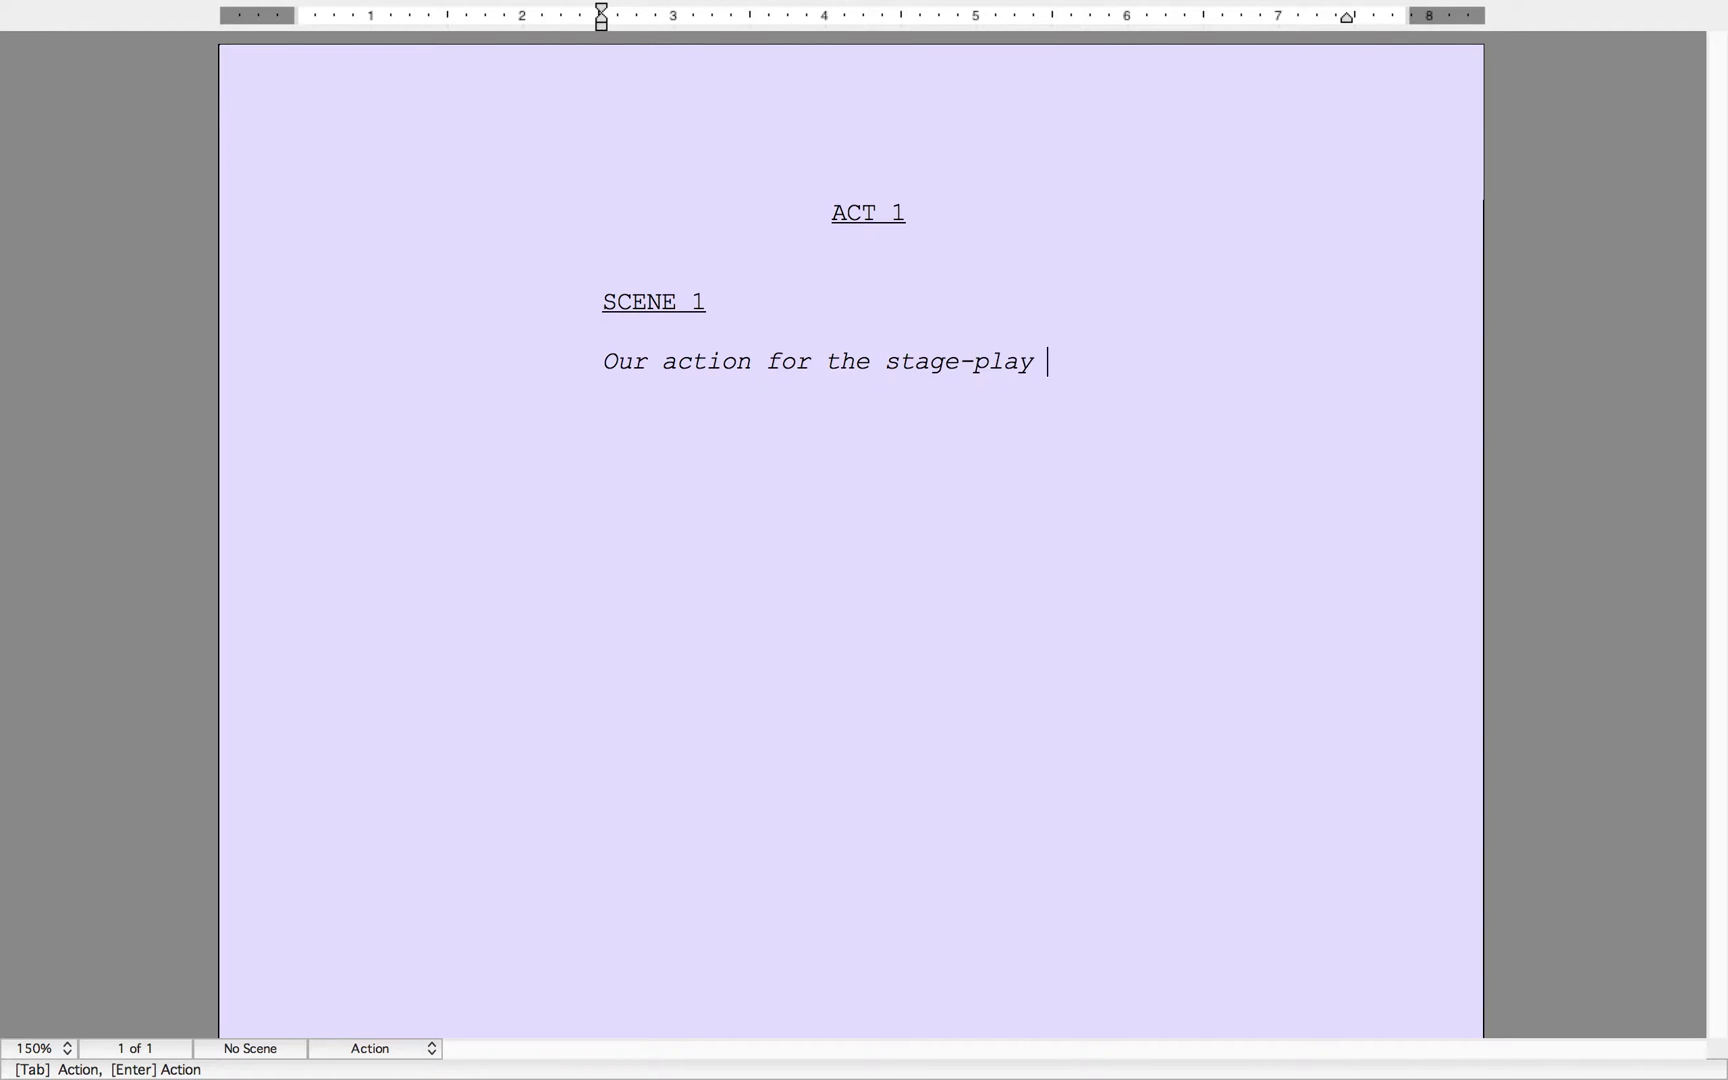
pyautogui.press('BackSpace')
pyautogui.press('BackSpace')
pyautogui.write('goes here.')
pyautogui.press('Return')
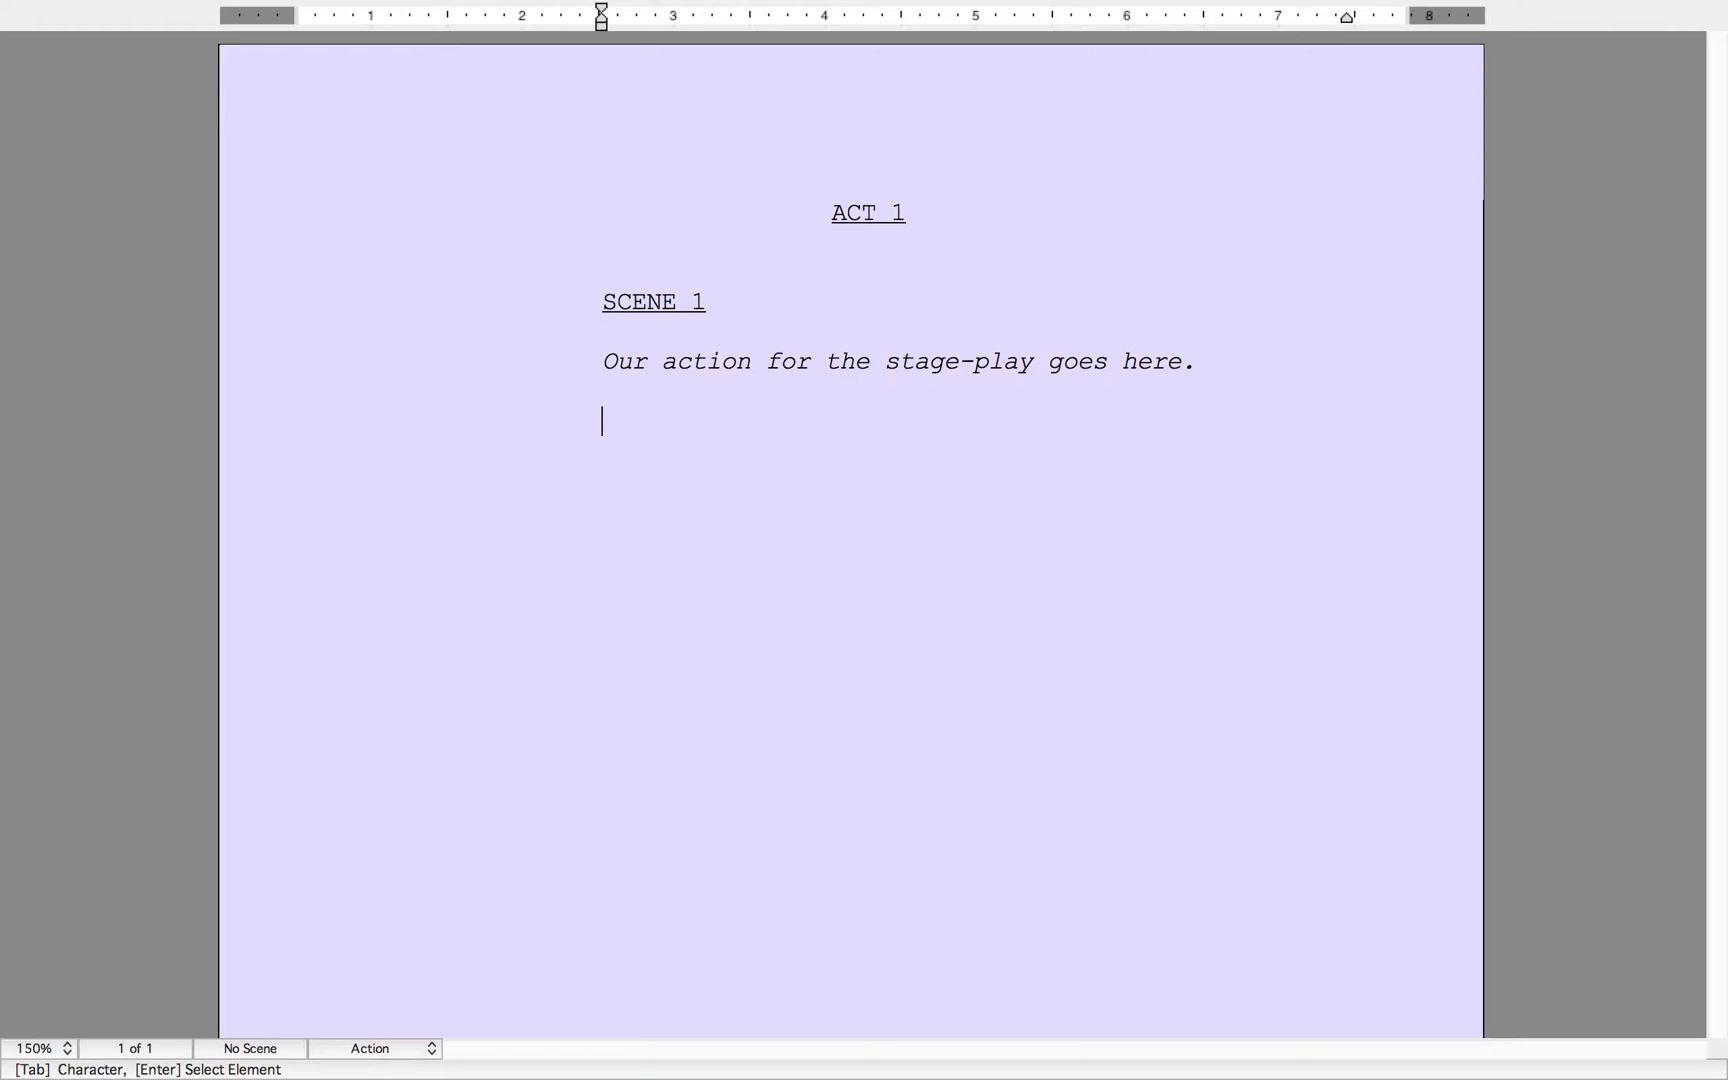
# - Add the character CLAIRE directly below the action line, with the dialogue "The dialogue comes here."
pyautogui.press('Tab')
pyautogui.press('Return')
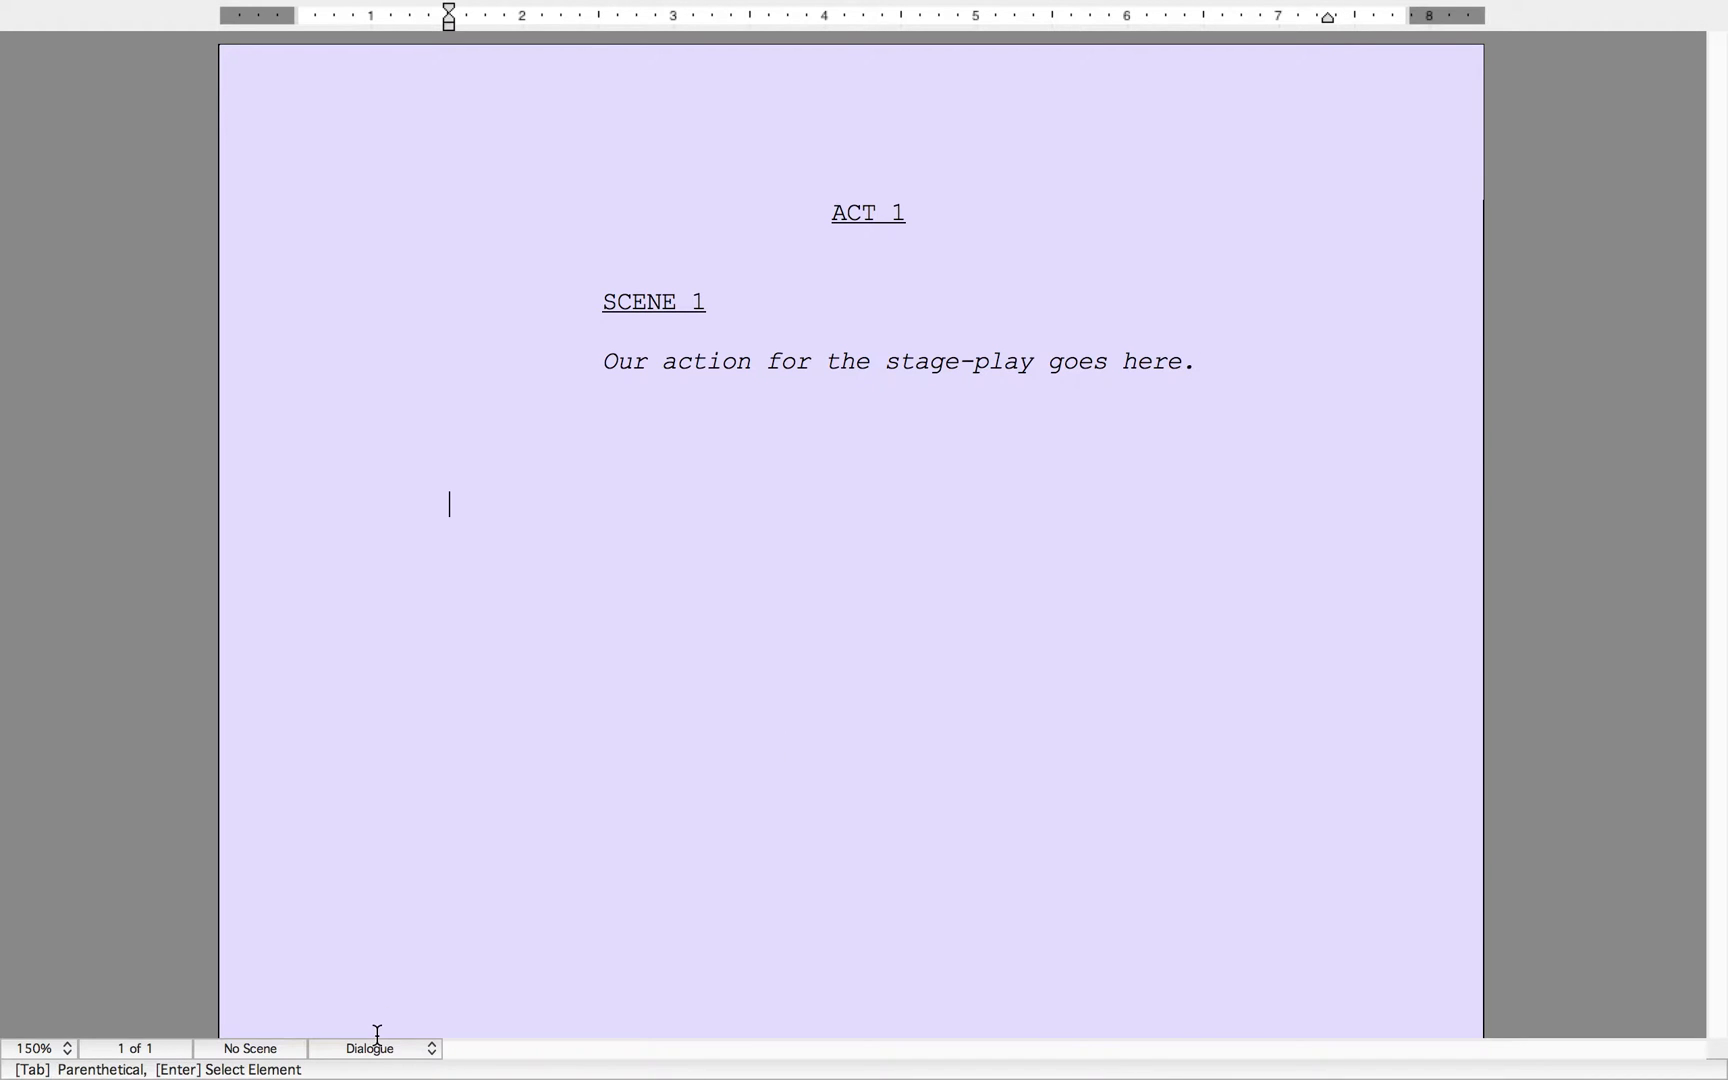
pyautogui.click(375, 1044)
pyautogui.click(375, 996)
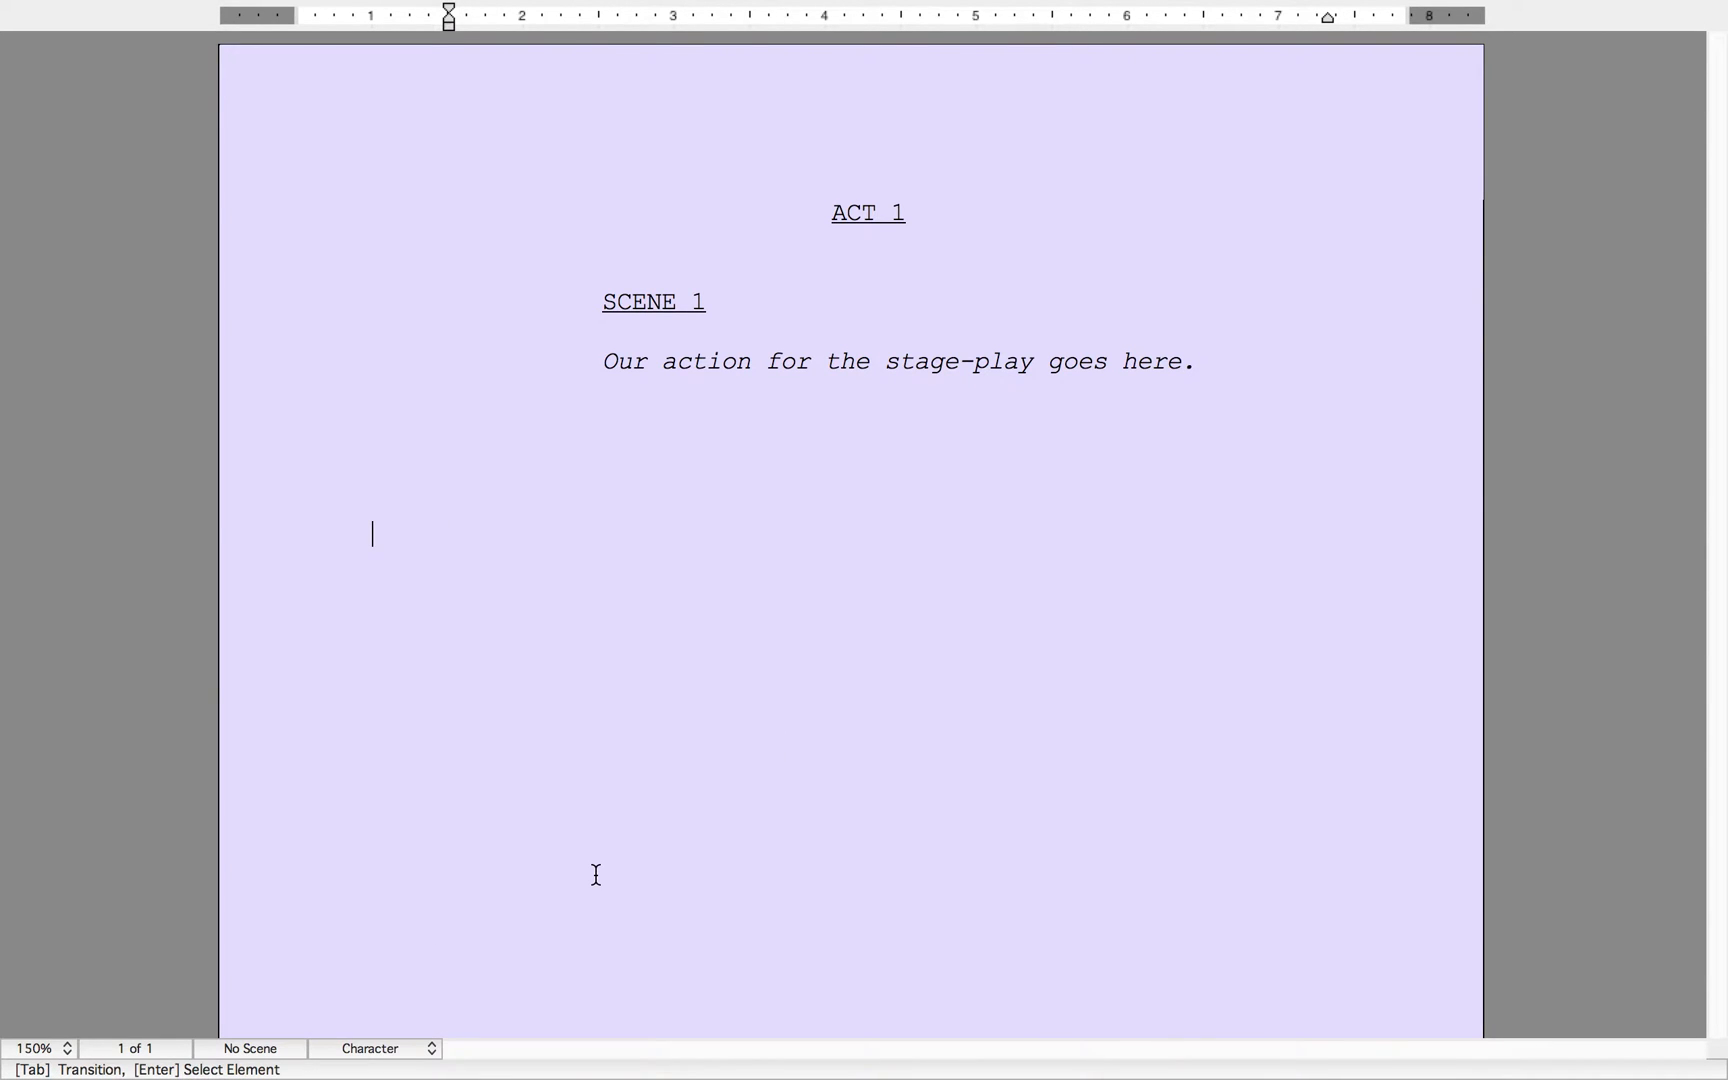
pyautogui.press('BackSpace')
pyautogui.write('CLAIRE')
pyautogui.press('Return')
pyautogui.write('The dialogue comes here.')
pyautogui.press('Return')
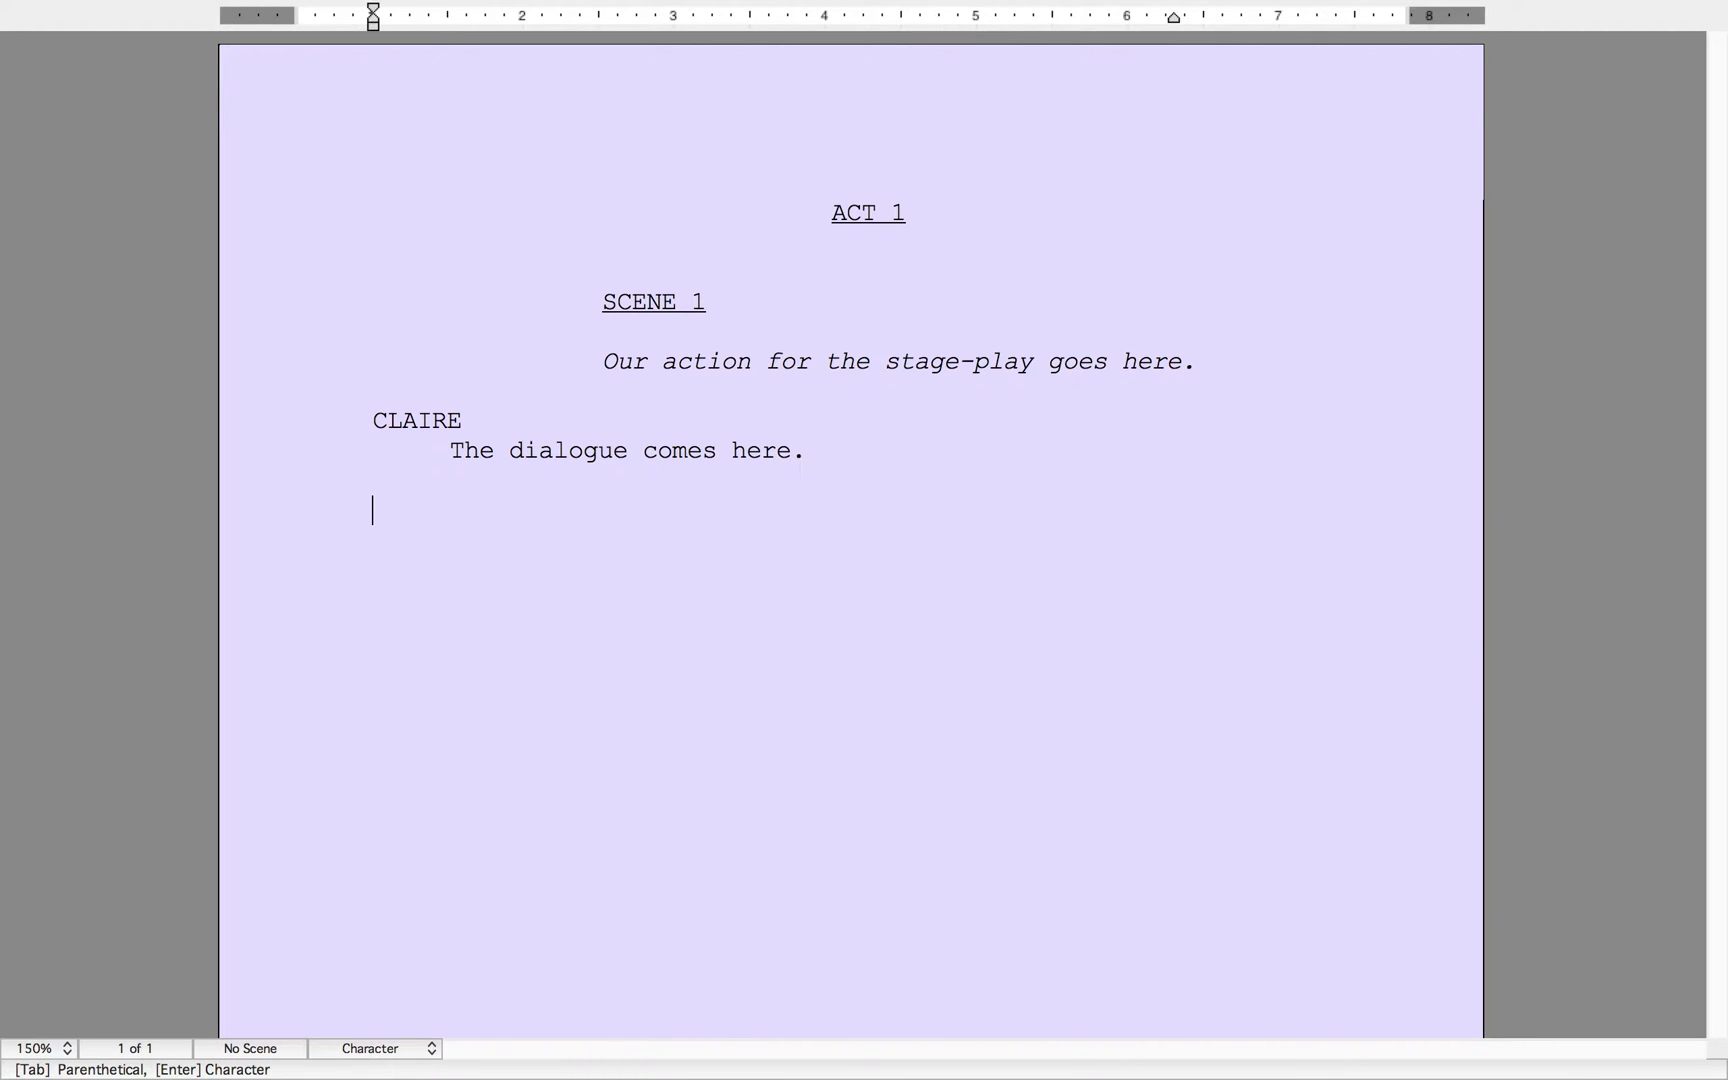
# - Add the character ANDY with the dialogue "Does it?" after CLAIRE's line
pyautogui.write('ANDY')
pyautogui.press('Return')
pyautogui.write('The')
pyautogui.press('BackSpace')
pyautogui.press('BackSpace')
pyautogui.press('BackSpace')
pyautogui.press('BackSpace')
pyautogui.write('Does it')
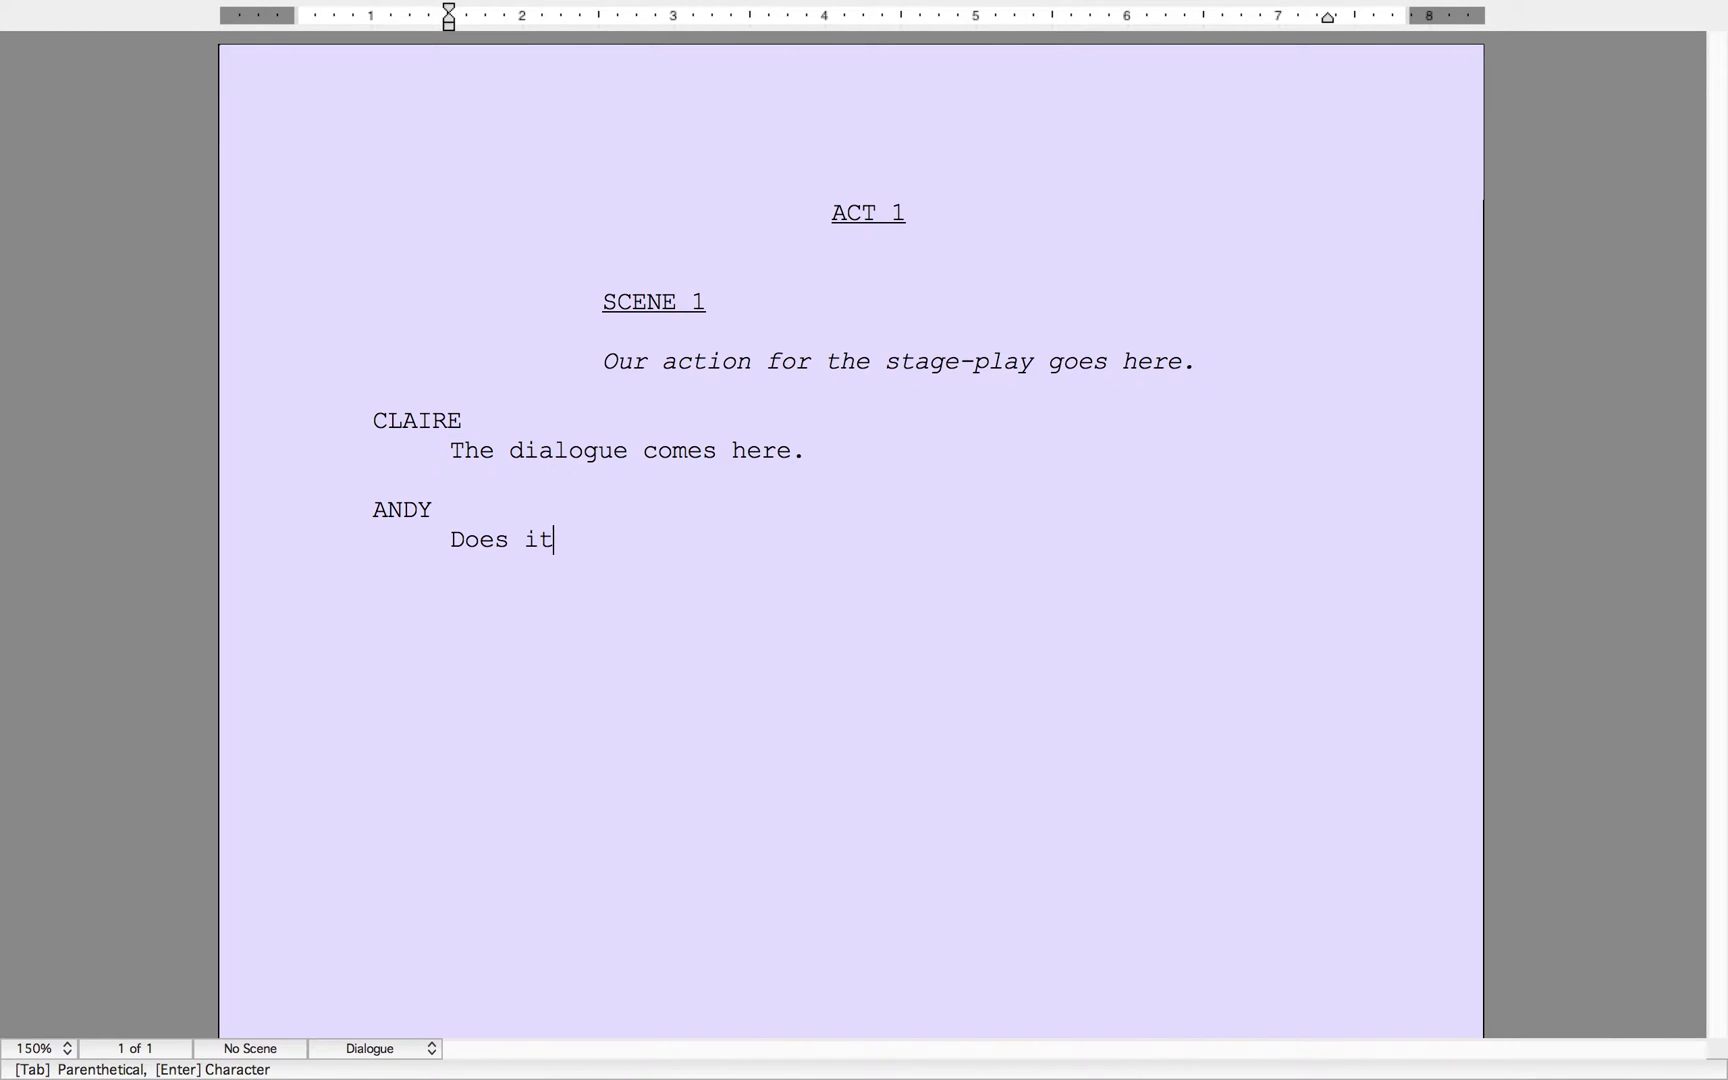
pyautogui.press('Return')
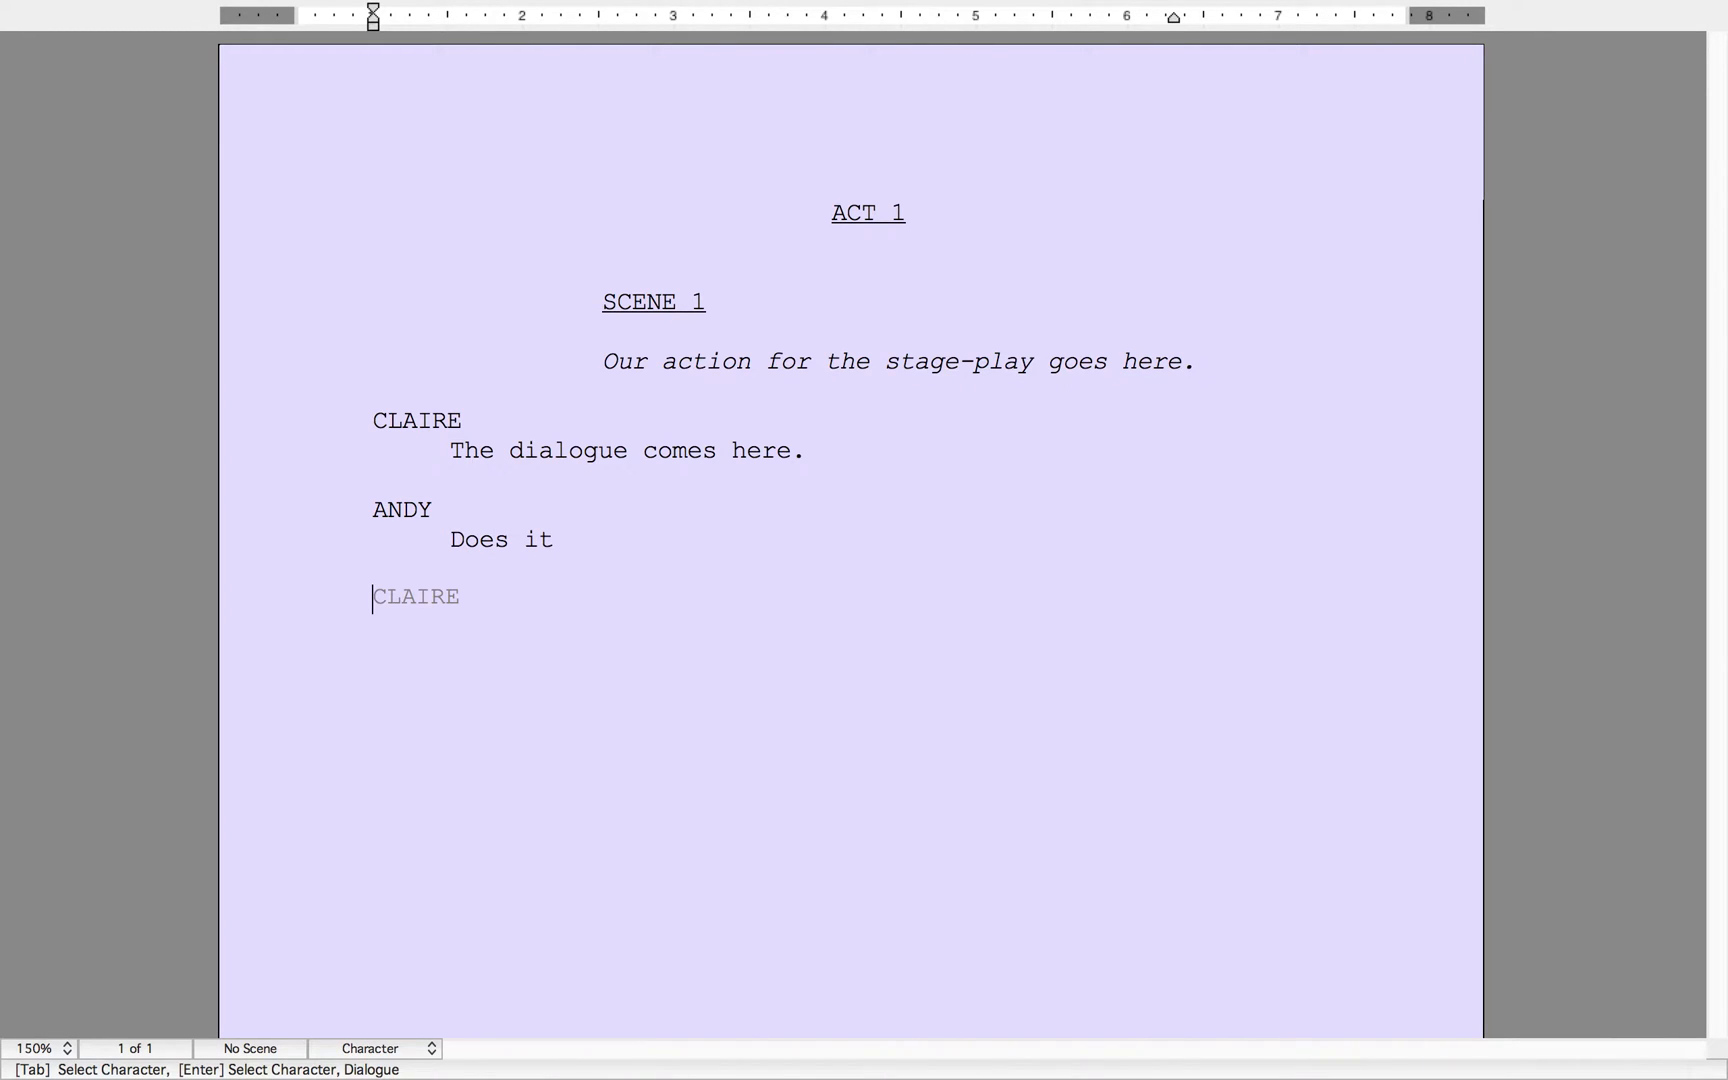
pyautogui.press('BackSpace')
pyautogui.write('?')
pyautogui.press('Return')
# - Accept the suggested character CLAIRE and give her the reply "Yes."
pyautogui.press('Return')
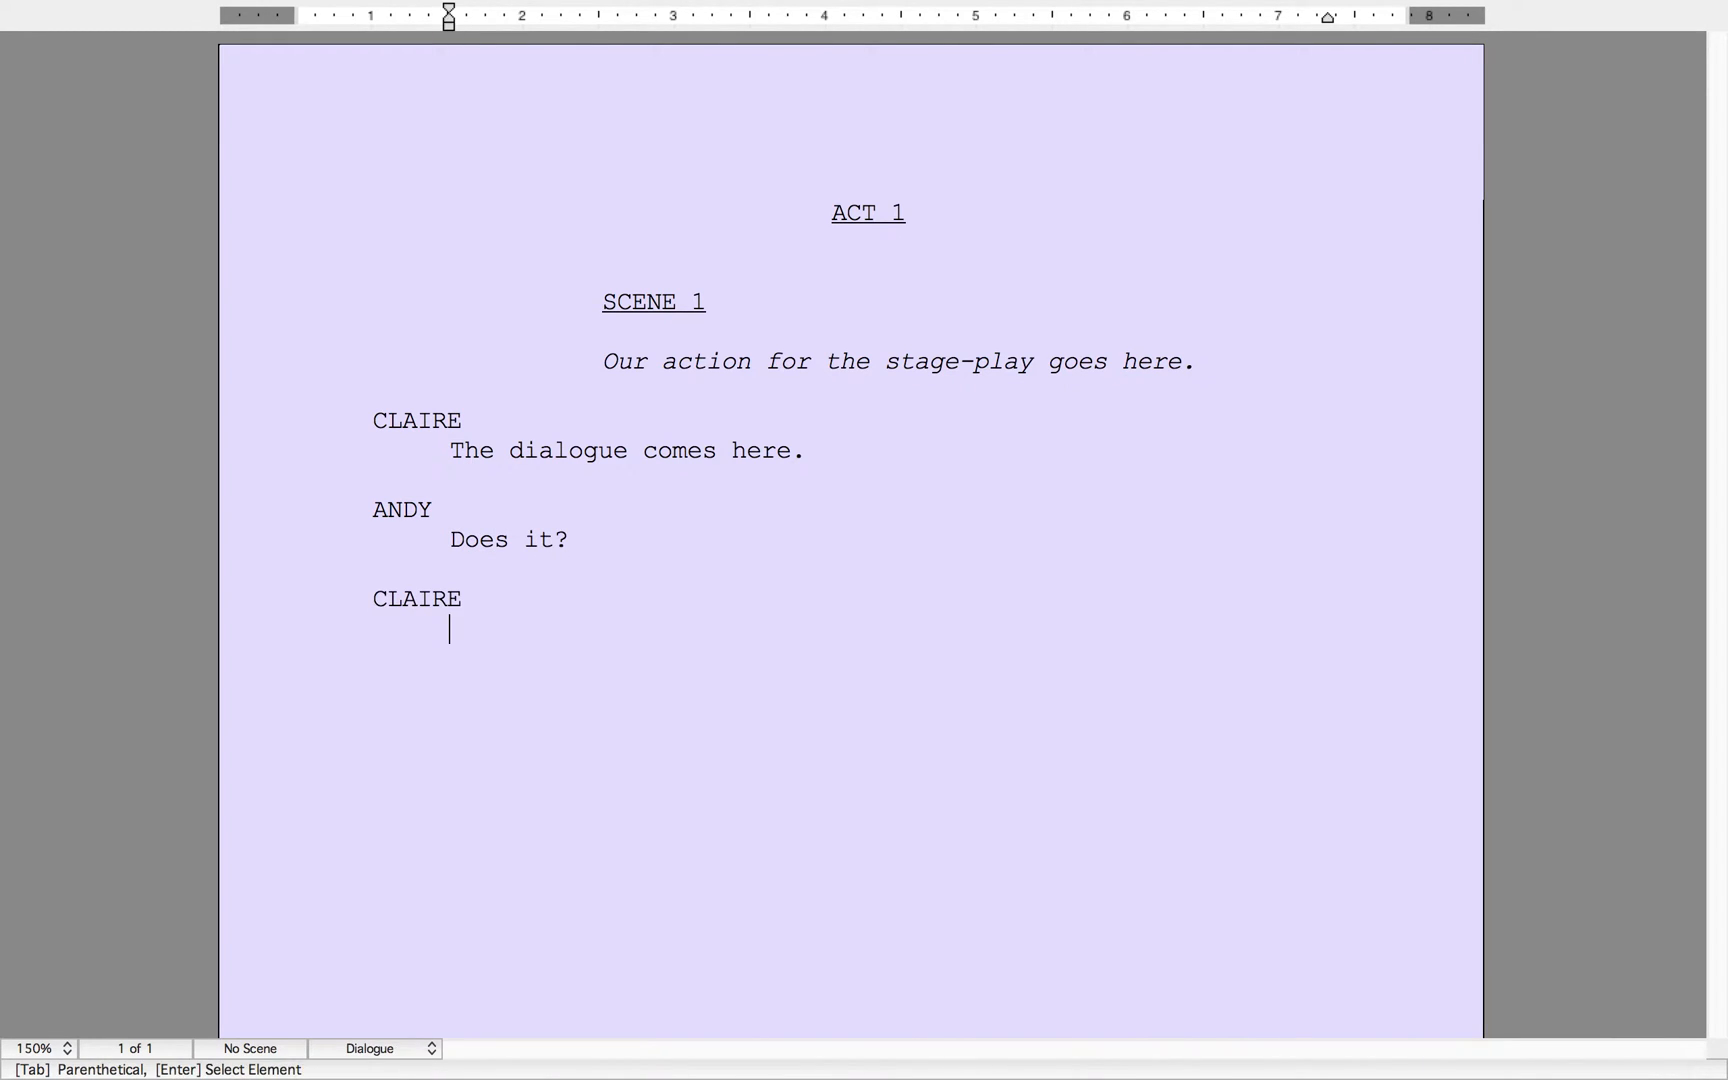
pyautogui.write('Yes.')
pyautogui.press('Return')
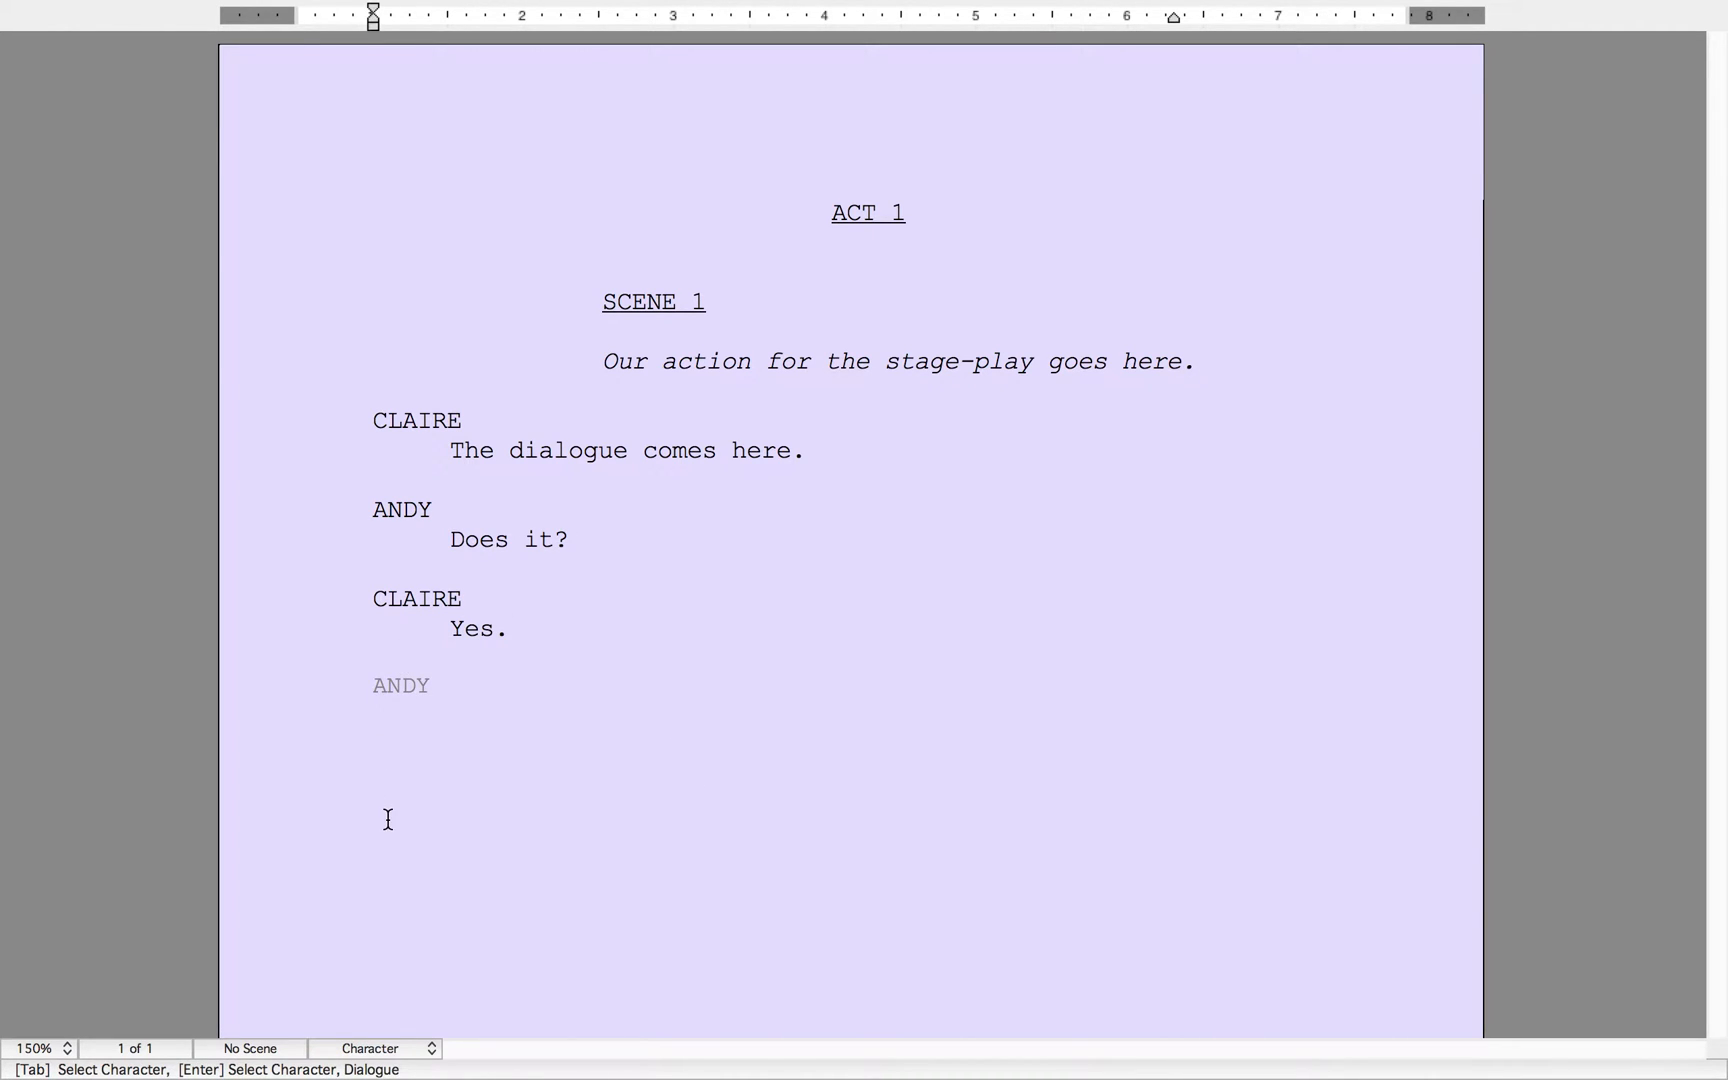
# - Change the paragraph after CLAIRE's reply to an Action element reading "Then we can write more action."
pyautogui.press('super')
pyautogui.press('super+a')
pyautogui.write('Then we can write ')
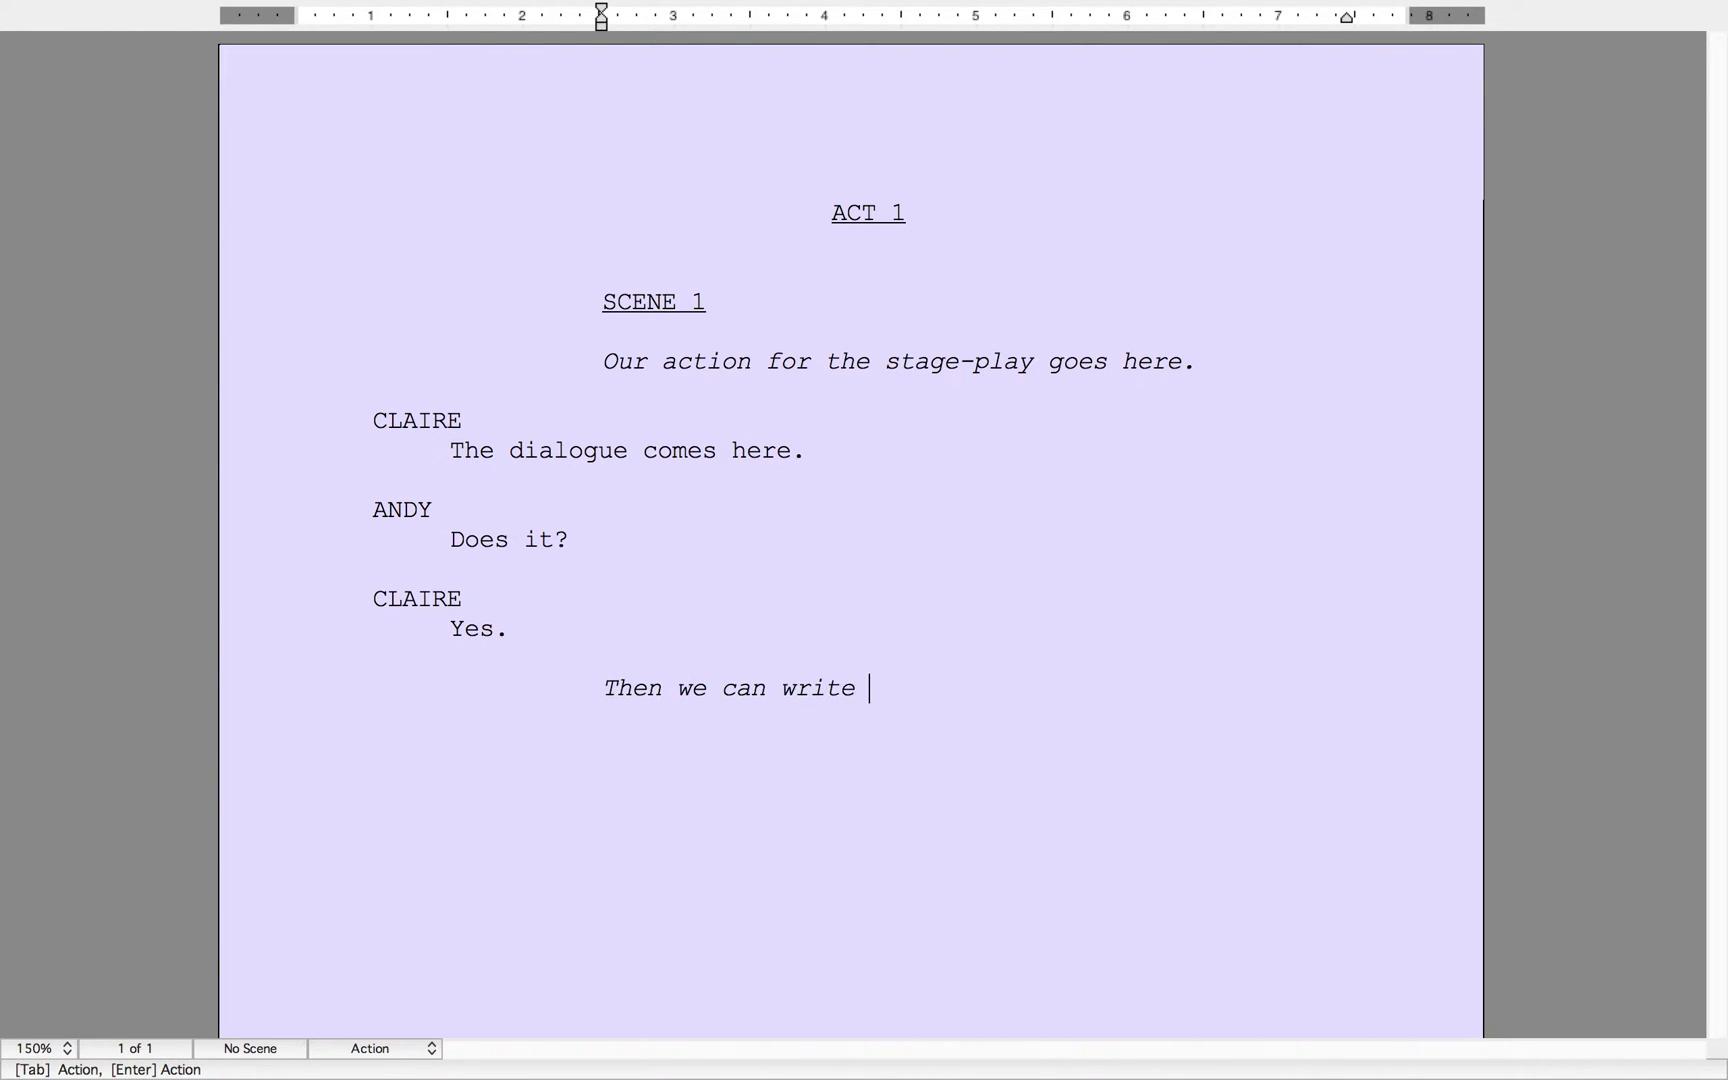
pyautogui.write('more action.')
# - Open the Elements settings and review the basic behaviour and shortcut of the Scene Heading element
pyautogui.click(478, 428)
pyautogui.moveTo(545, 6)
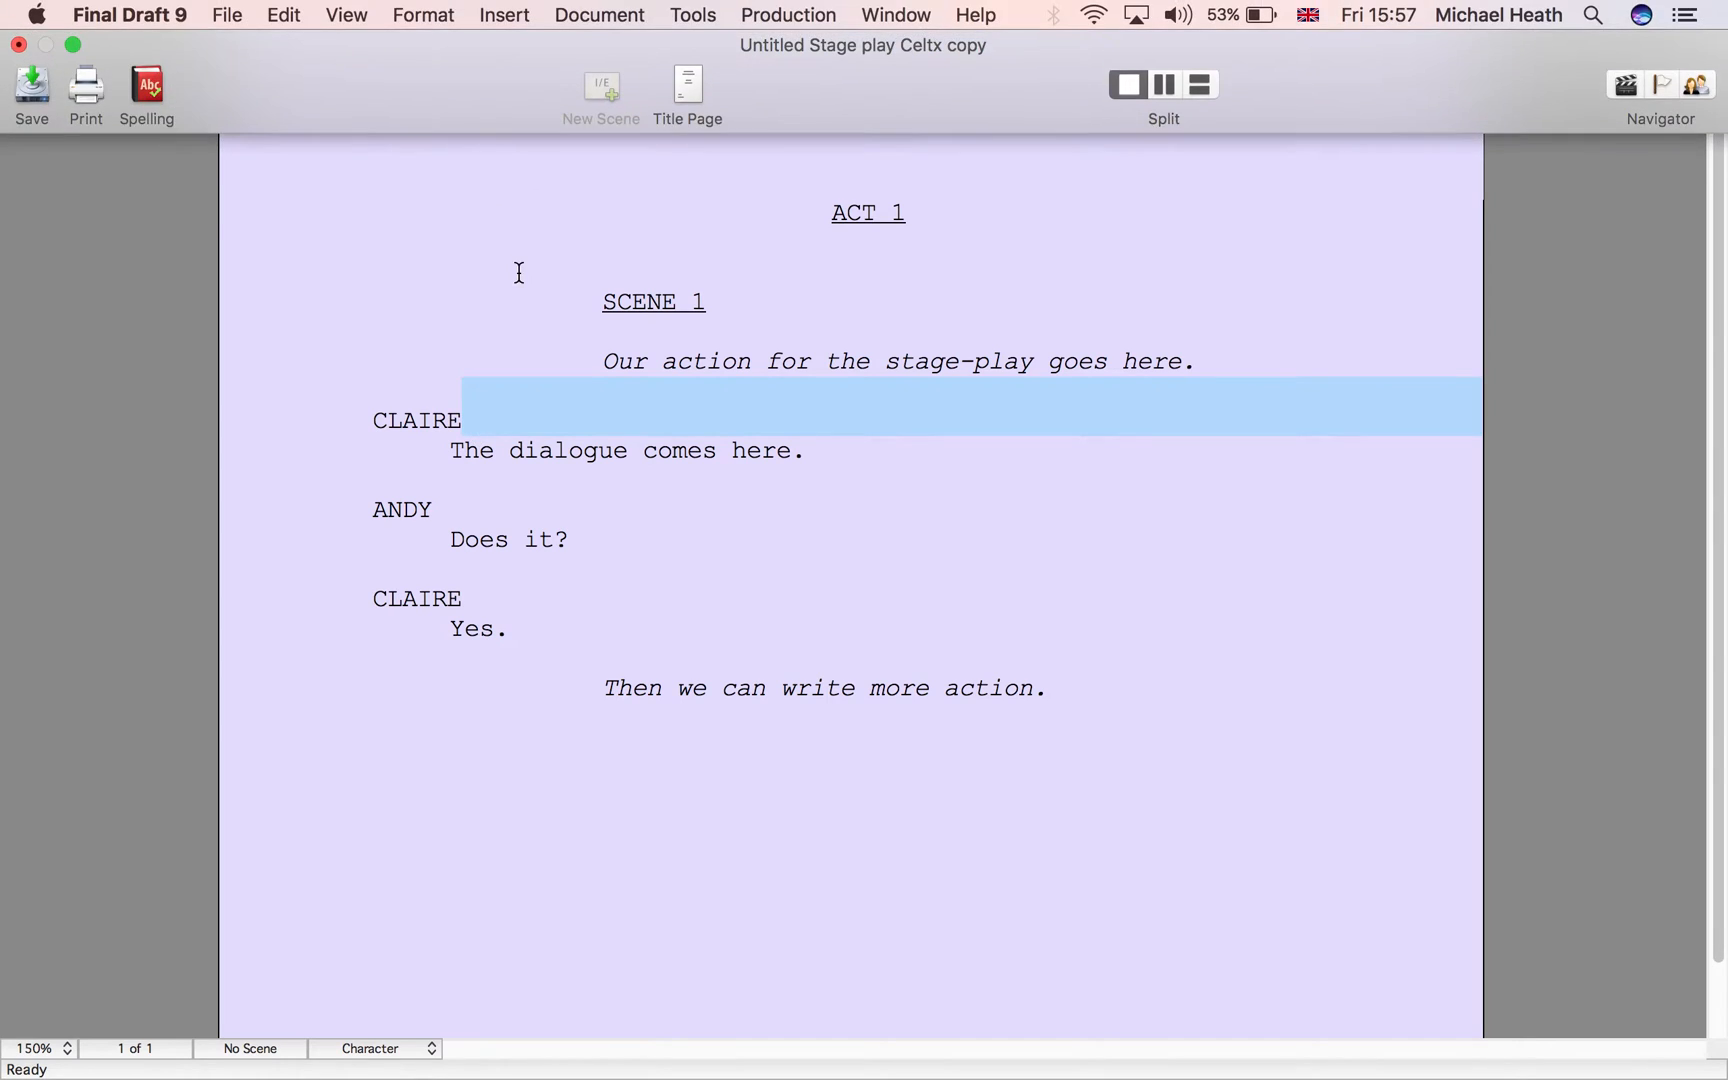
pyautogui.moveTo(474, 74)
pyautogui.click(413, 15)
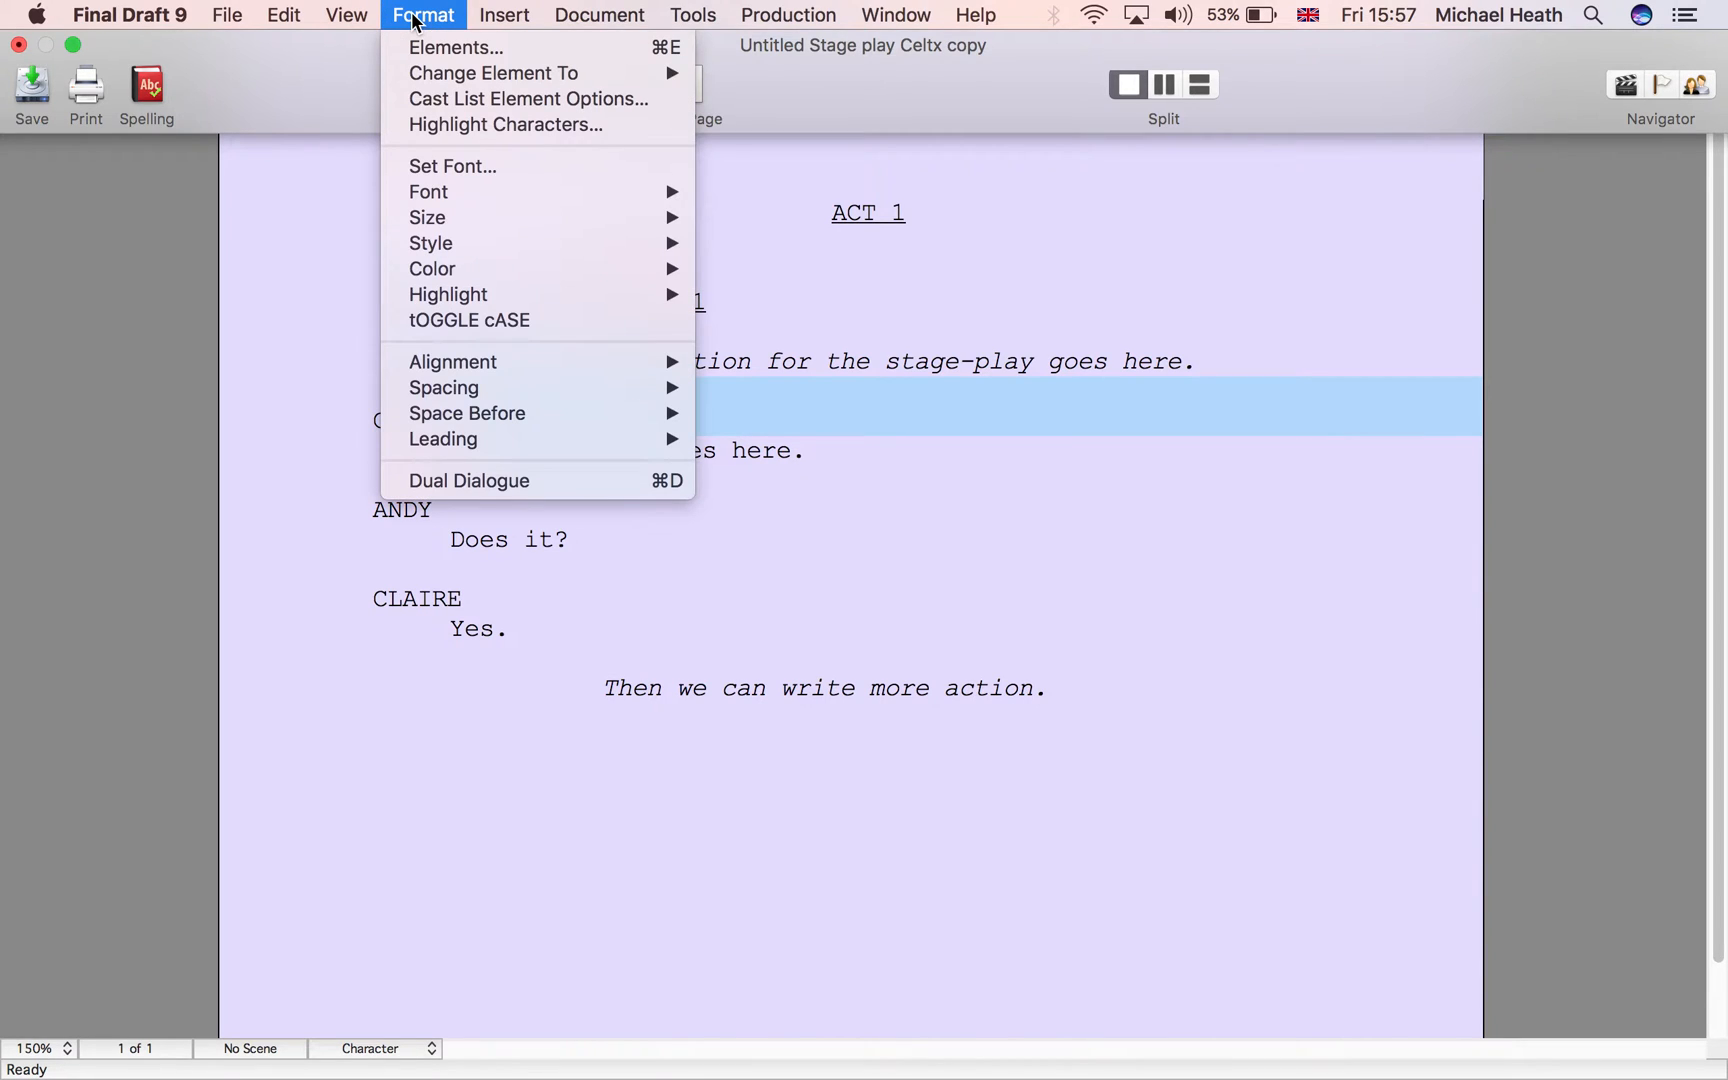
pyautogui.click(432, 47)
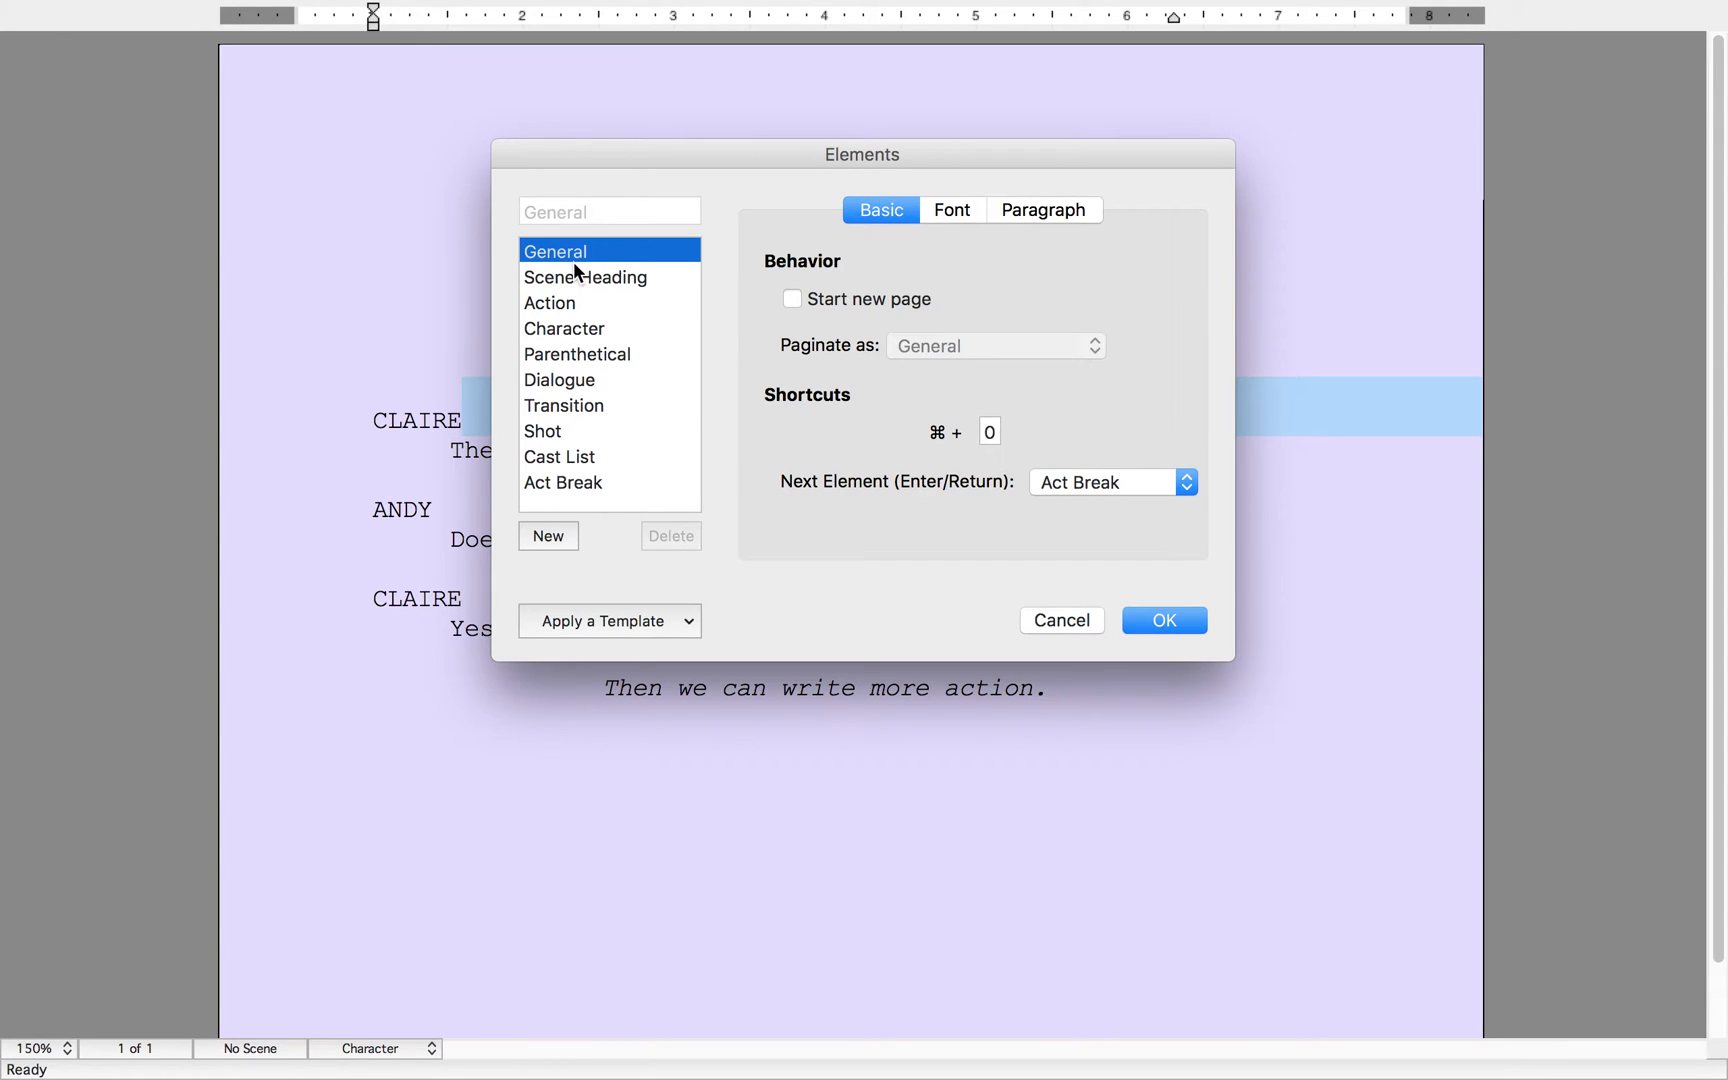
pyautogui.click(574, 280)
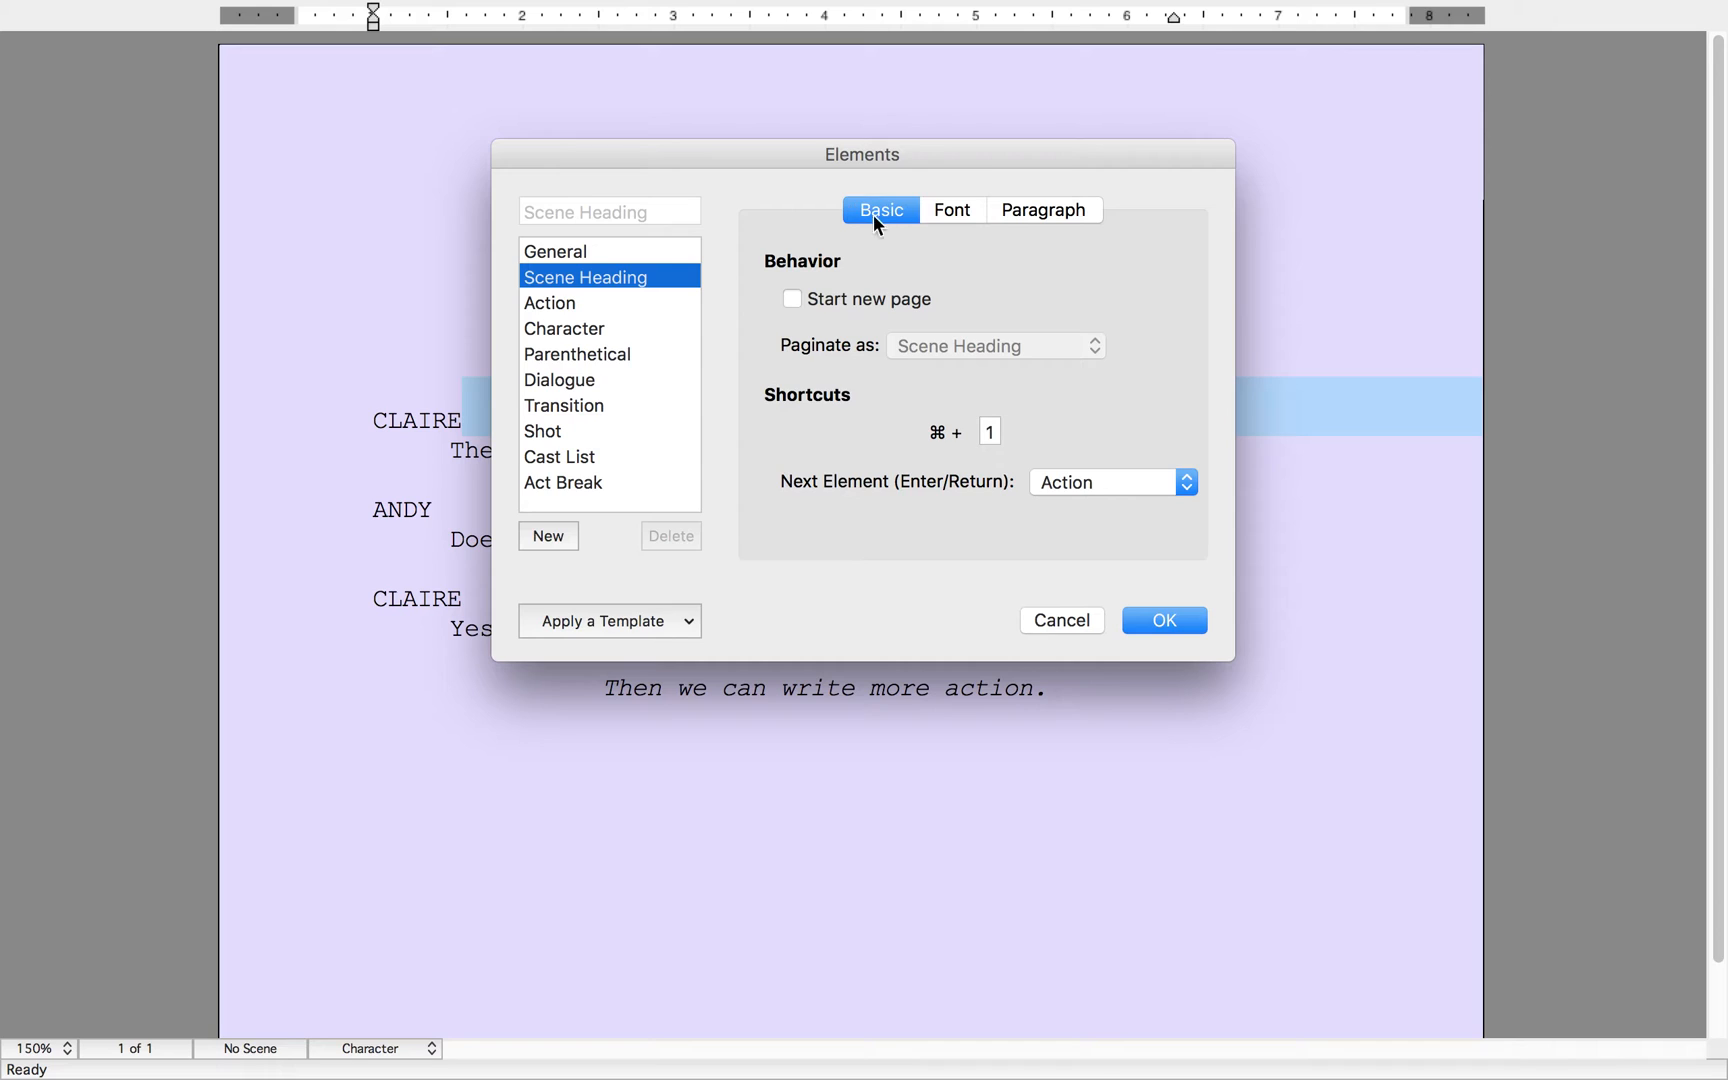
# - Inspect the Scene Heading element's font attributes and the list of available fonts, and cancel without changing them
pyautogui.click(947, 210)
pyautogui.click(974, 415)
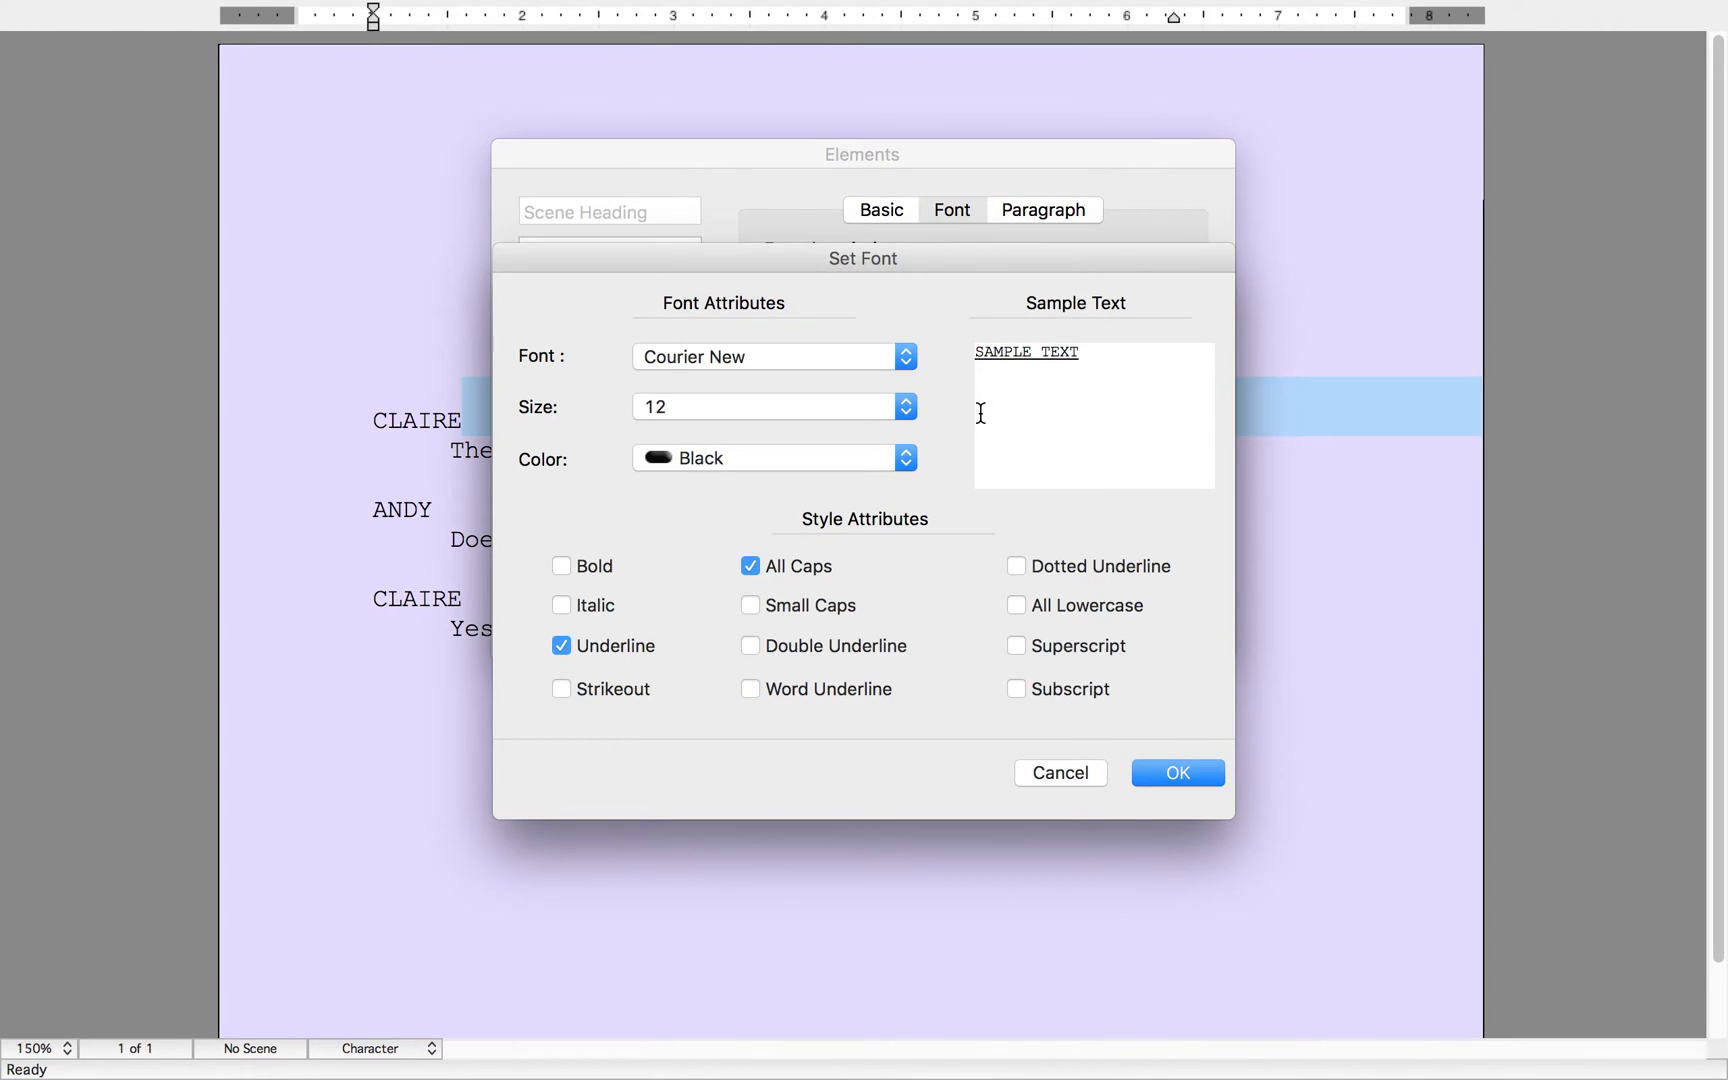
pyautogui.click(732, 354)
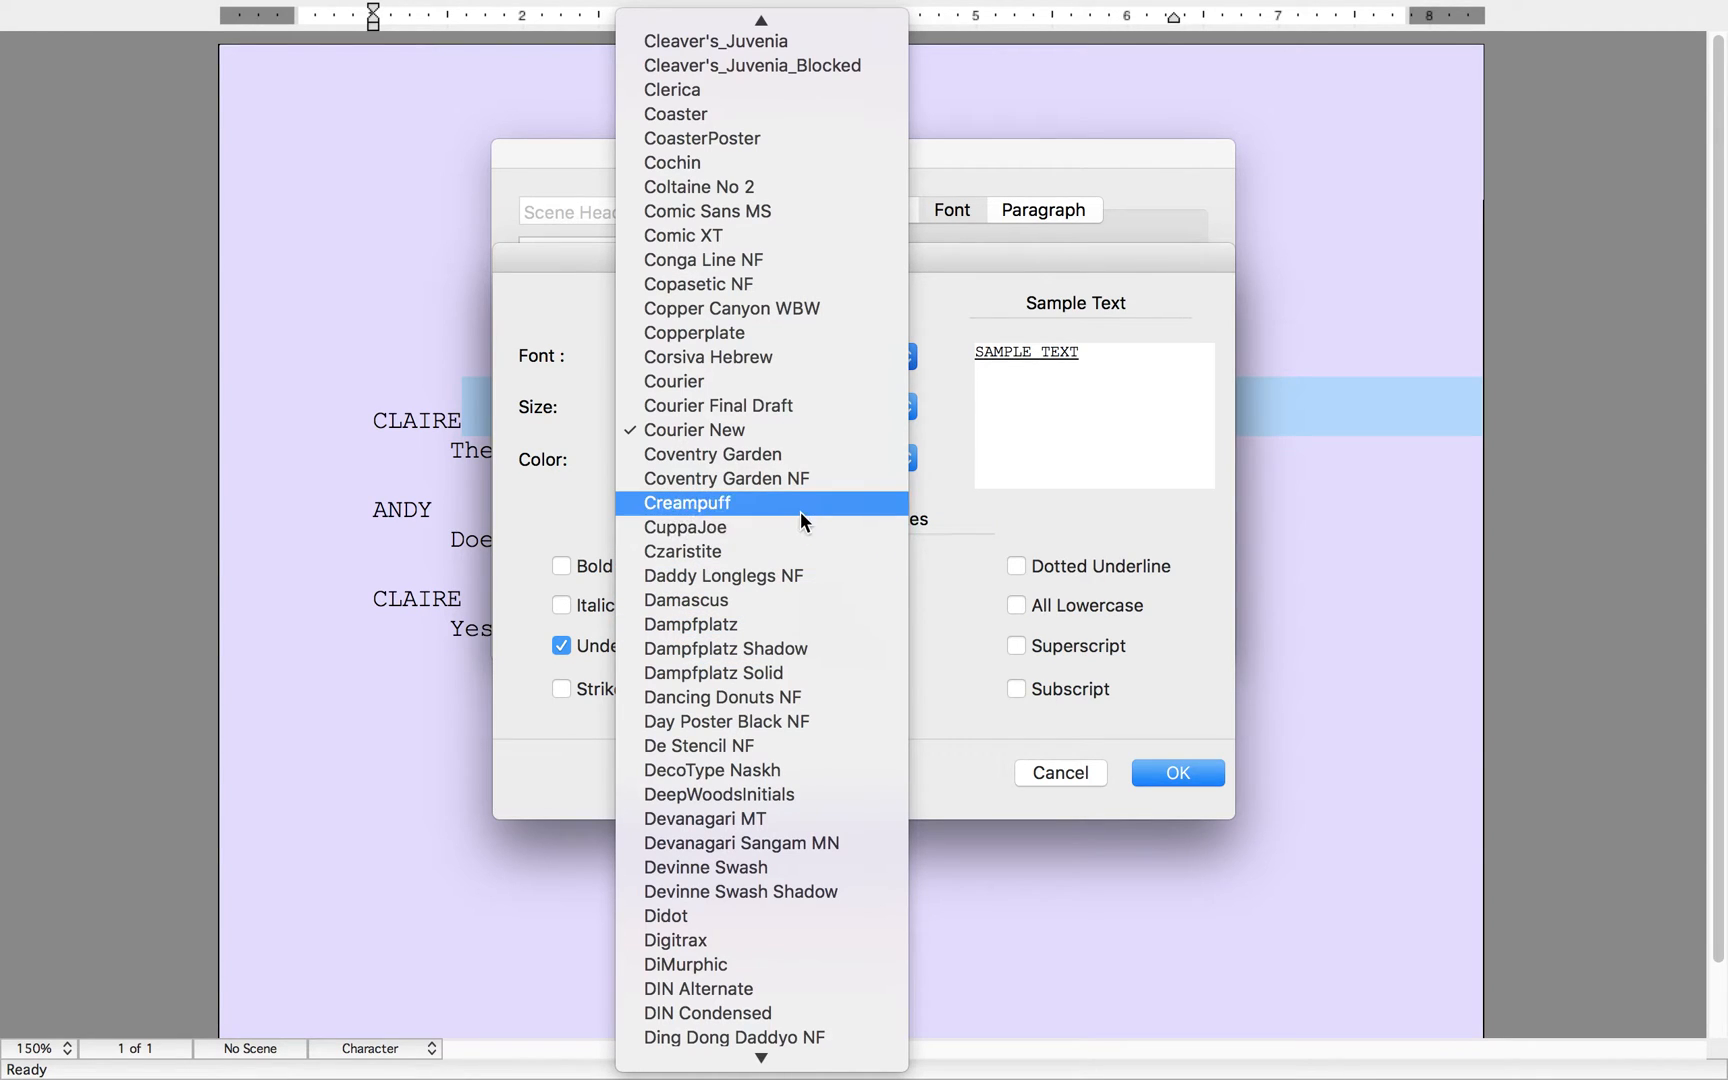
pyautogui.click(957, 570)
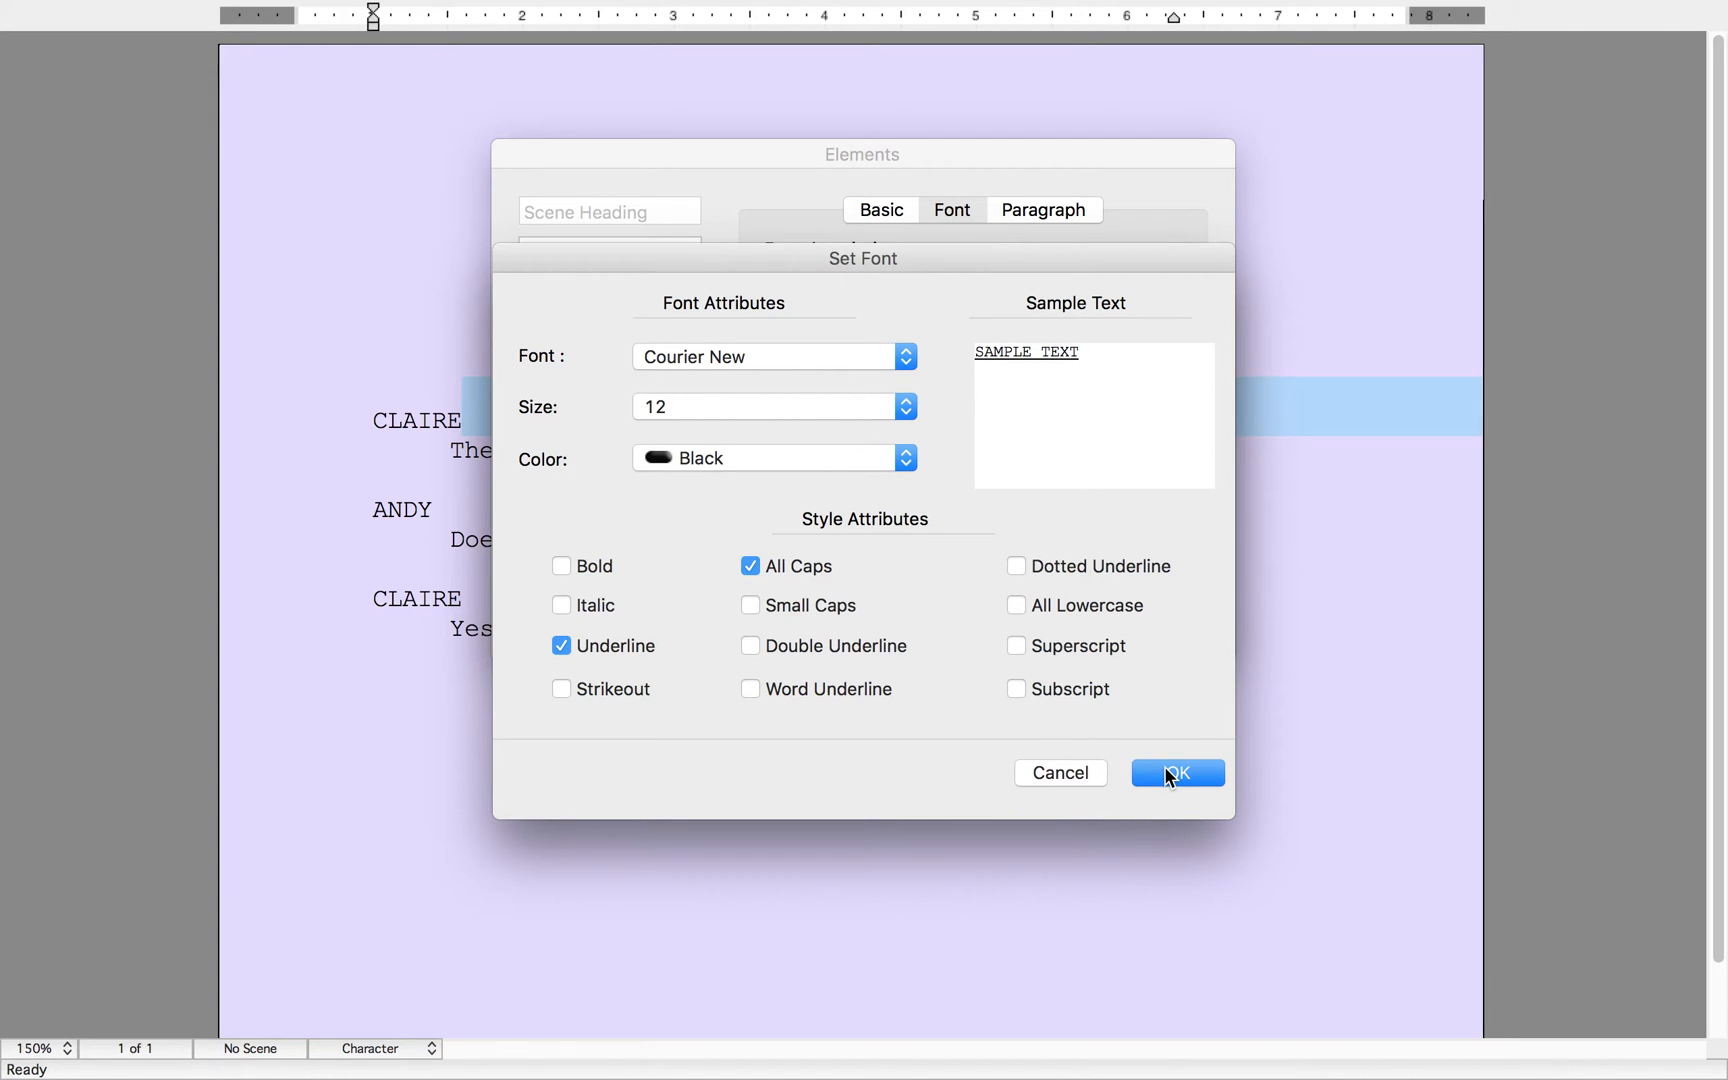
pyautogui.click(1069, 775)
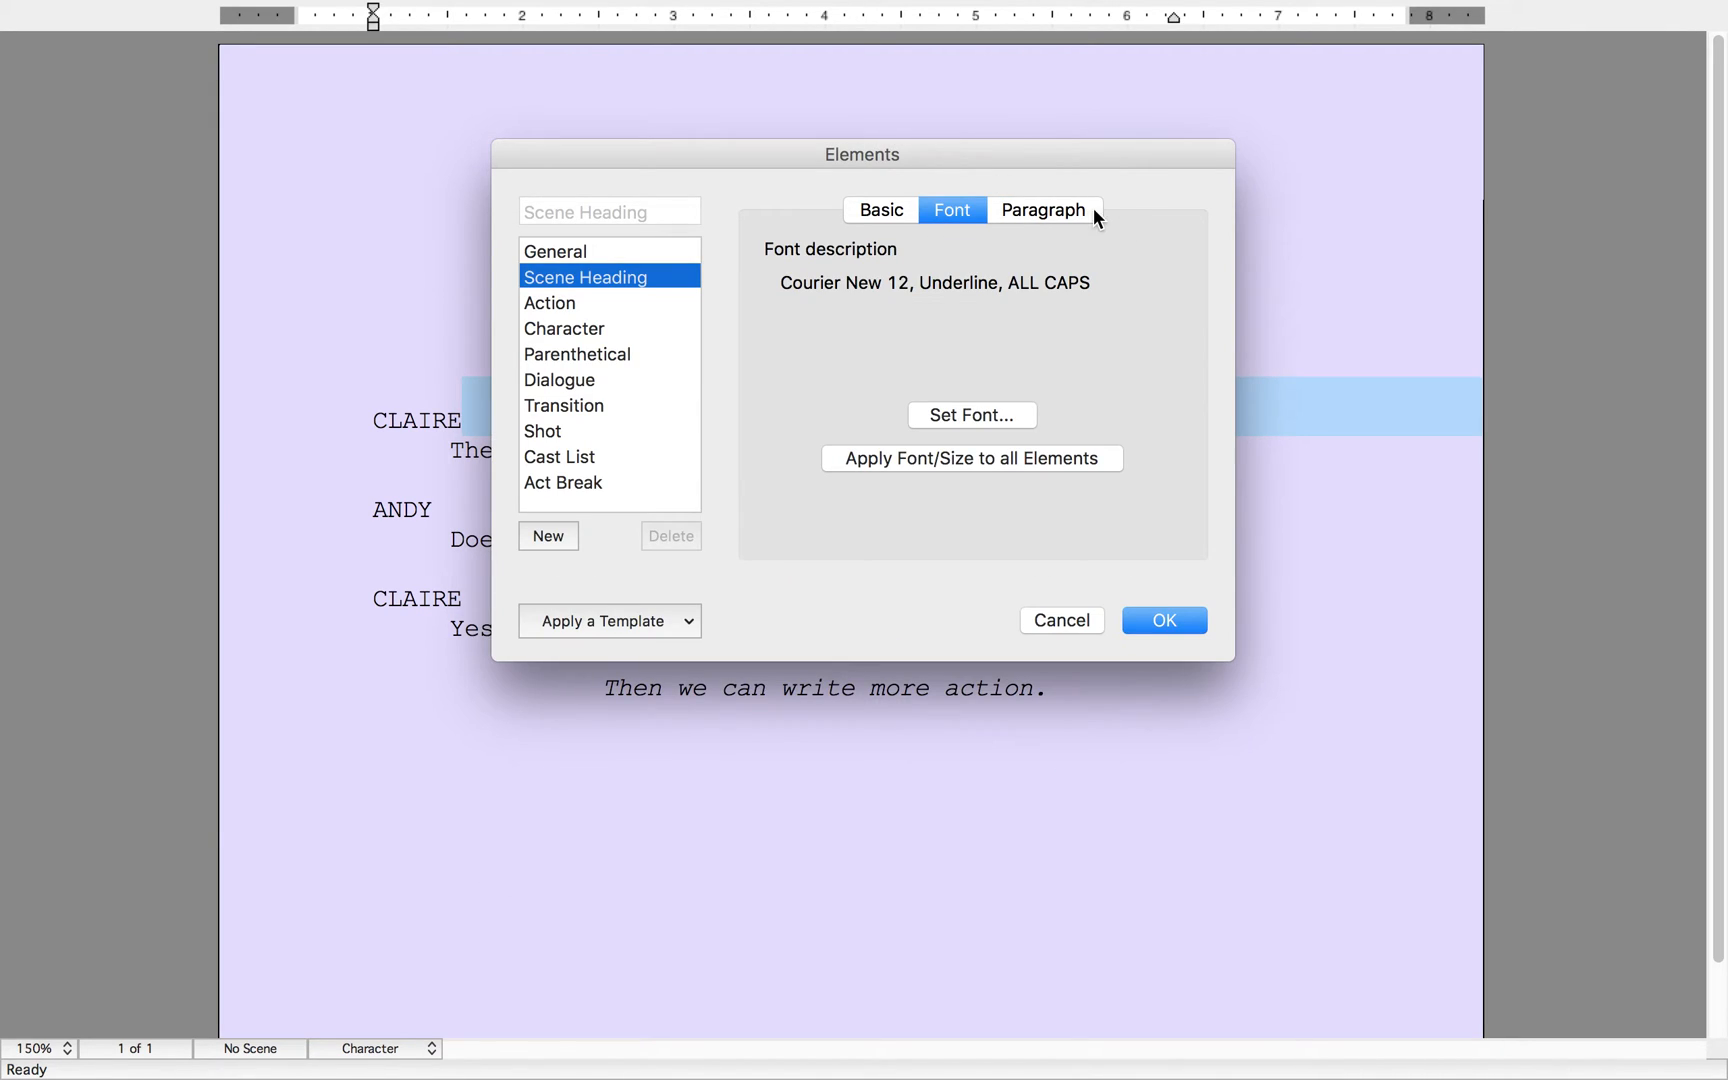
# - Review the paragraph alignment, spacing and indents of the Scene Heading and Action elements, moving the dialog clear of the script
pyautogui.click(1040, 214)
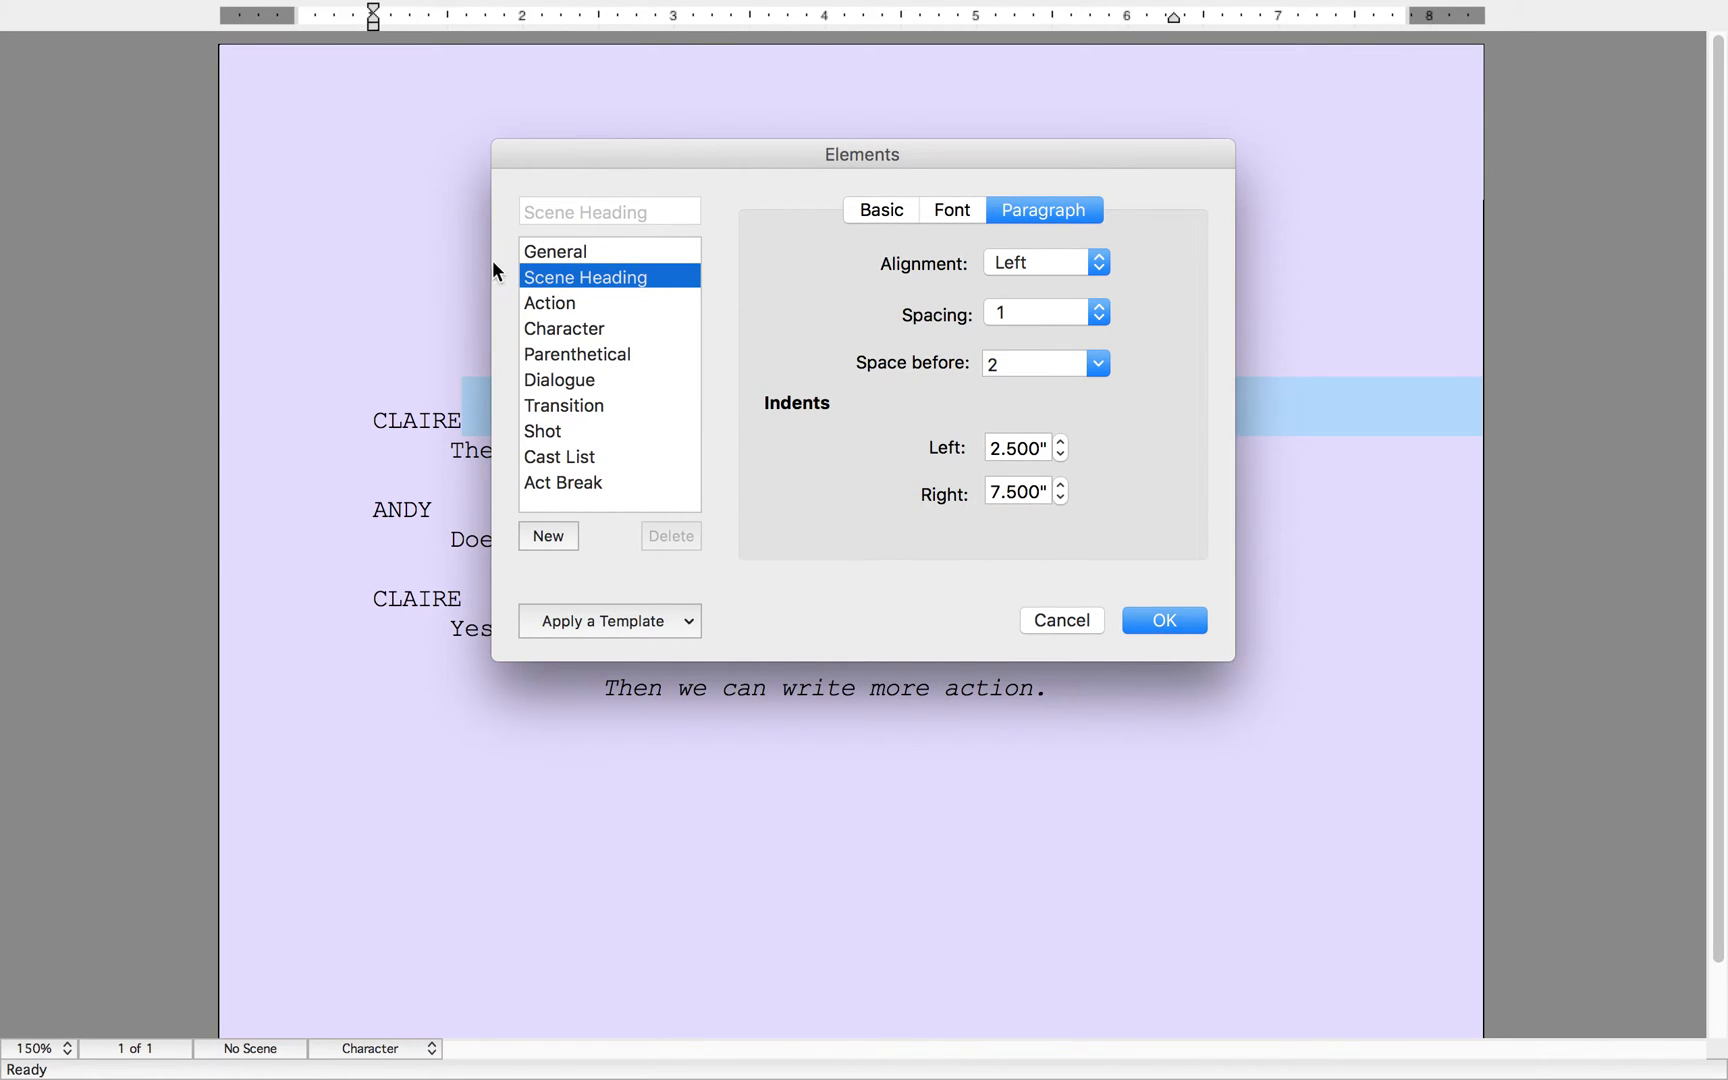
pyautogui.click(539, 297)
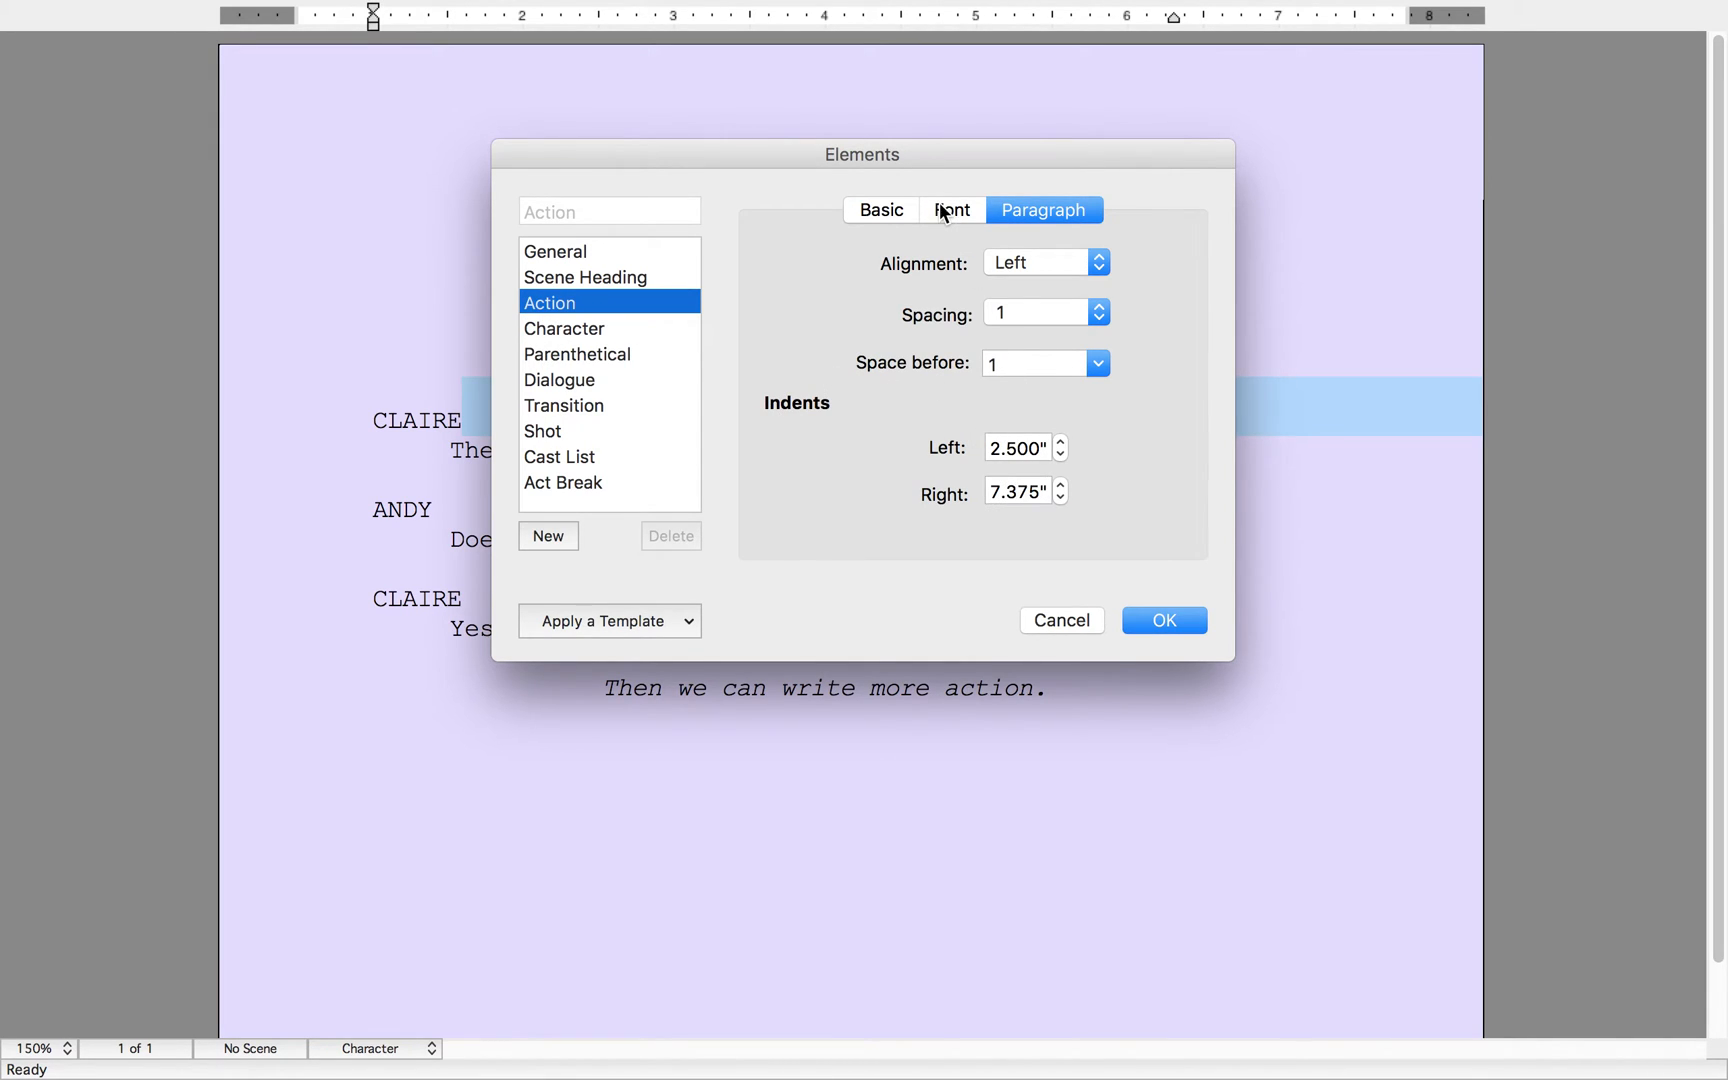
pyautogui.moveTo(927, 154); pyautogui.dragTo(967, 332)
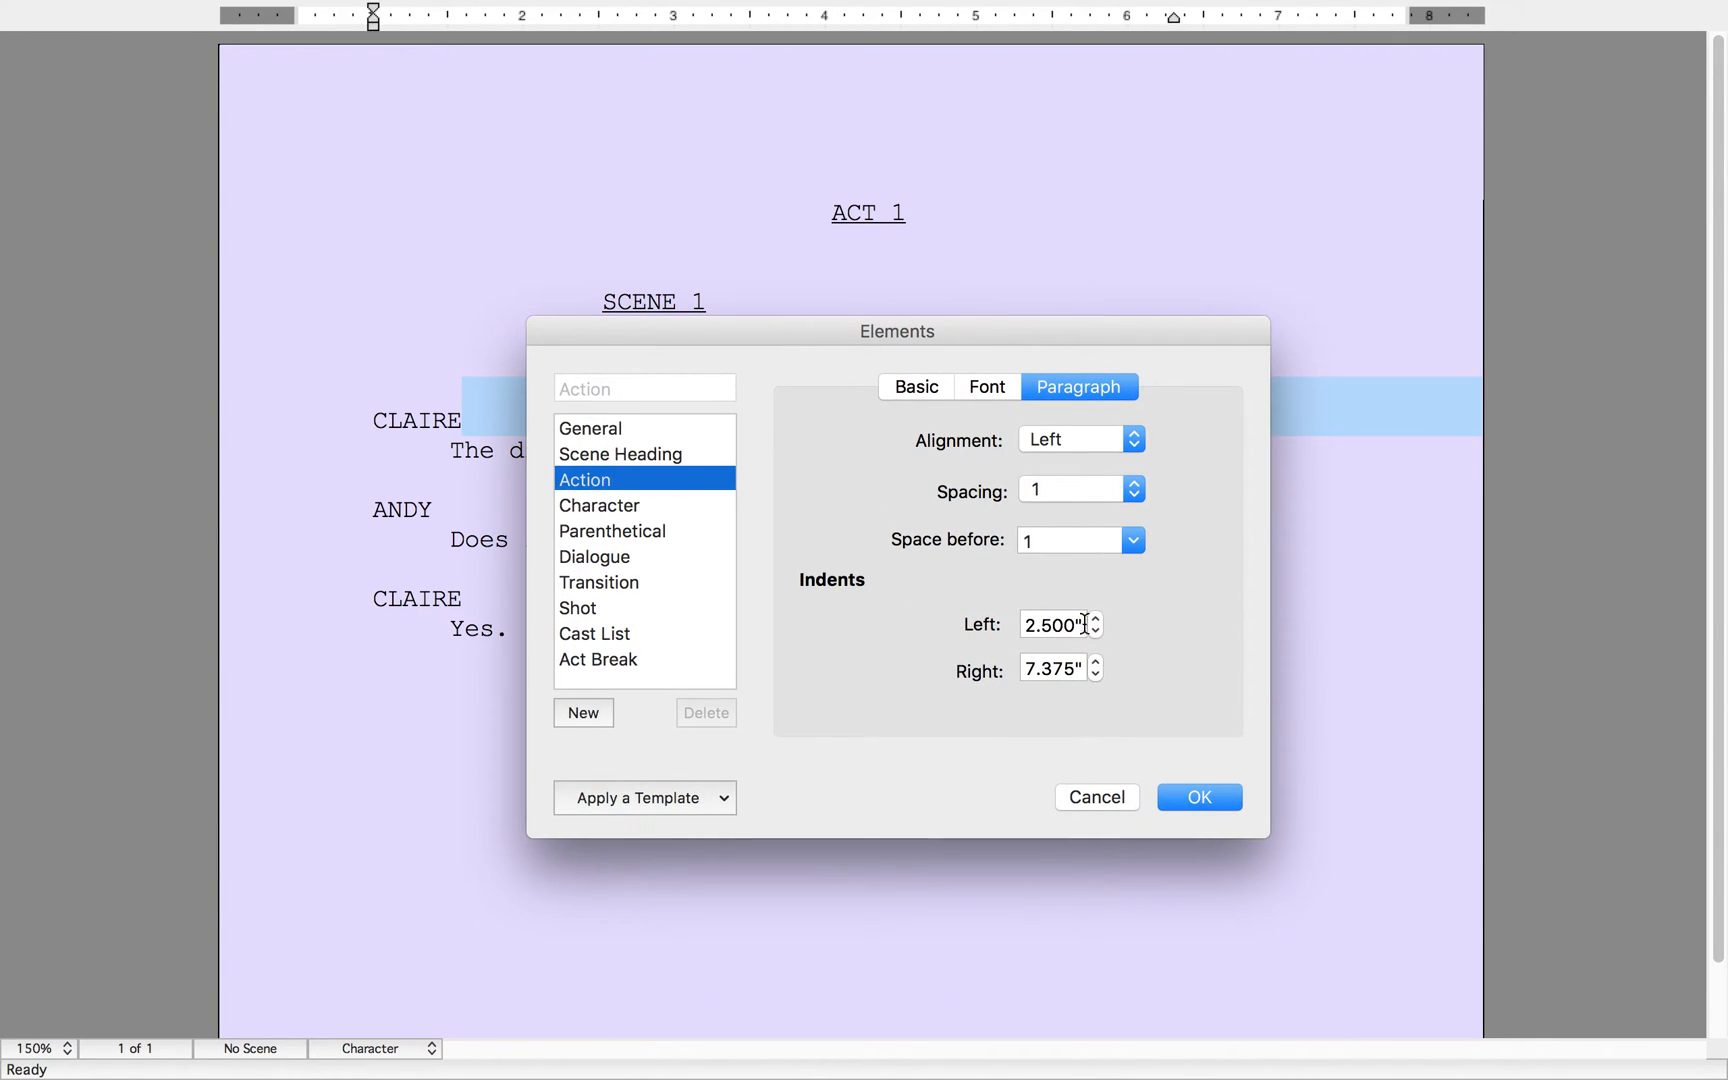
pyautogui.moveTo(828, 332); pyautogui.dragTo(820, 557)
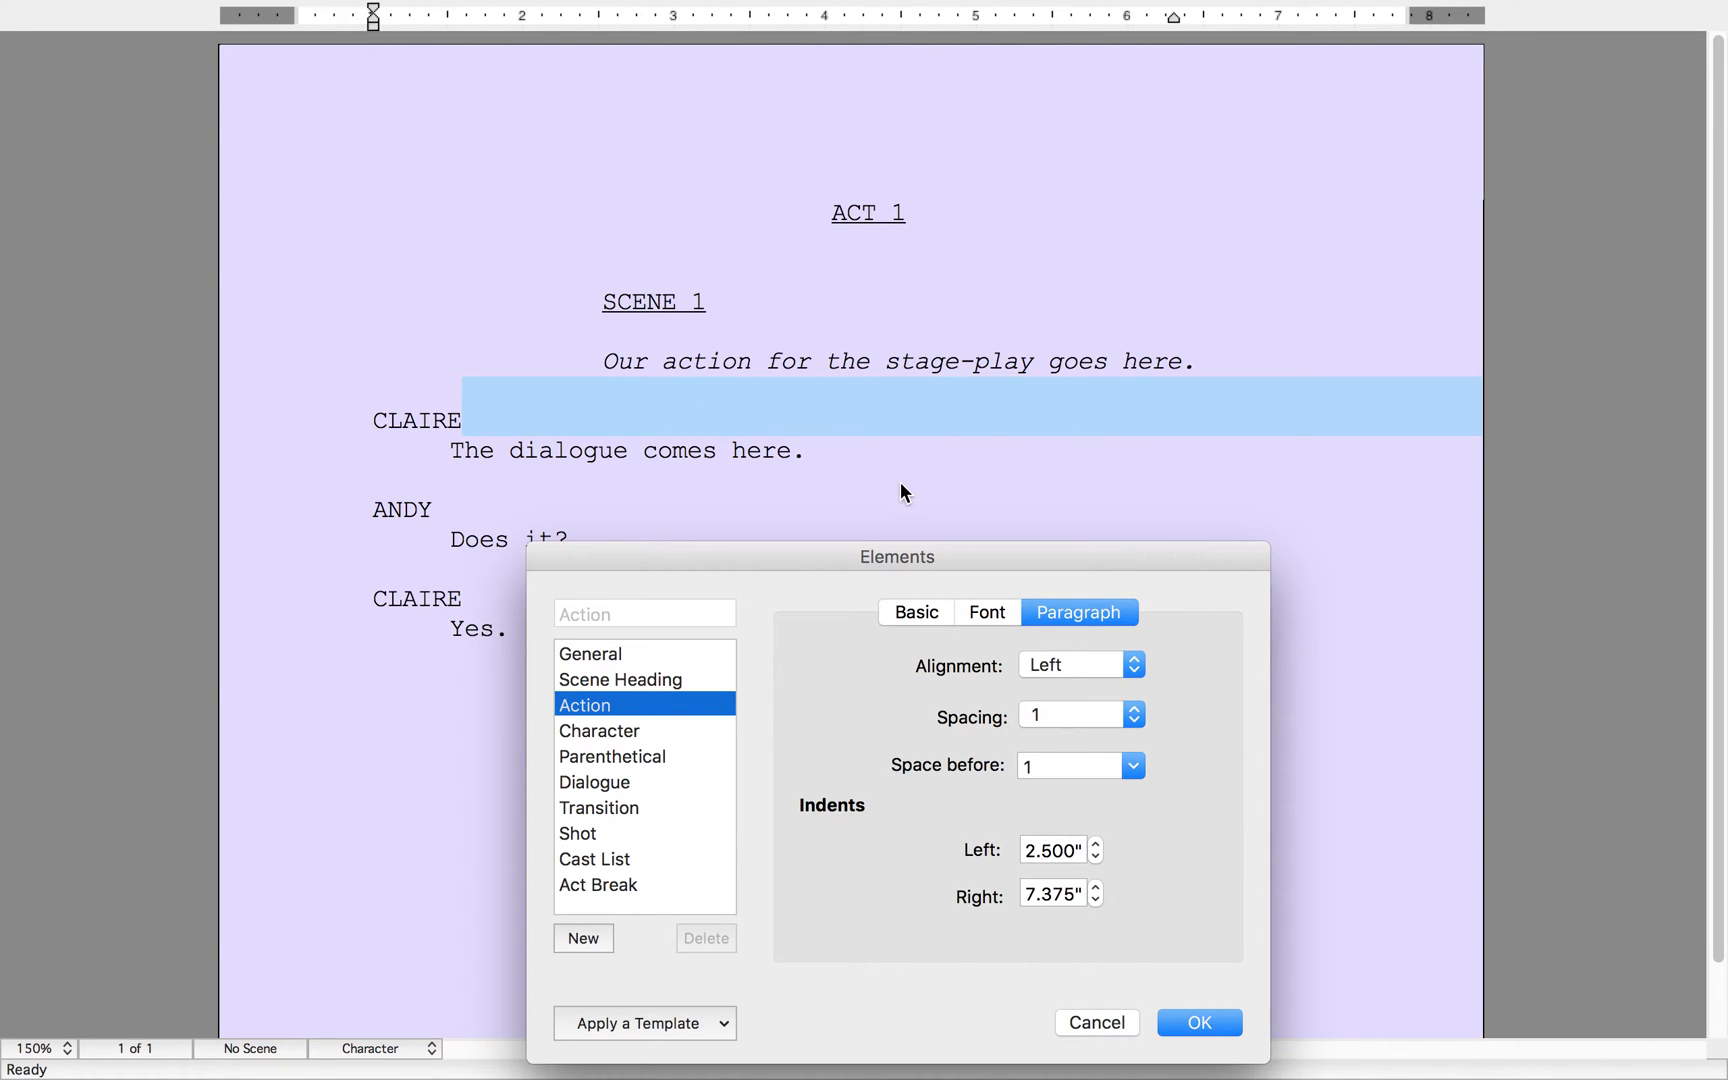
# - Inspect the Action element's font attributes and the Character element's font and paragraph settings
pyautogui.click(985, 612)
pyautogui.click(1003, 816)
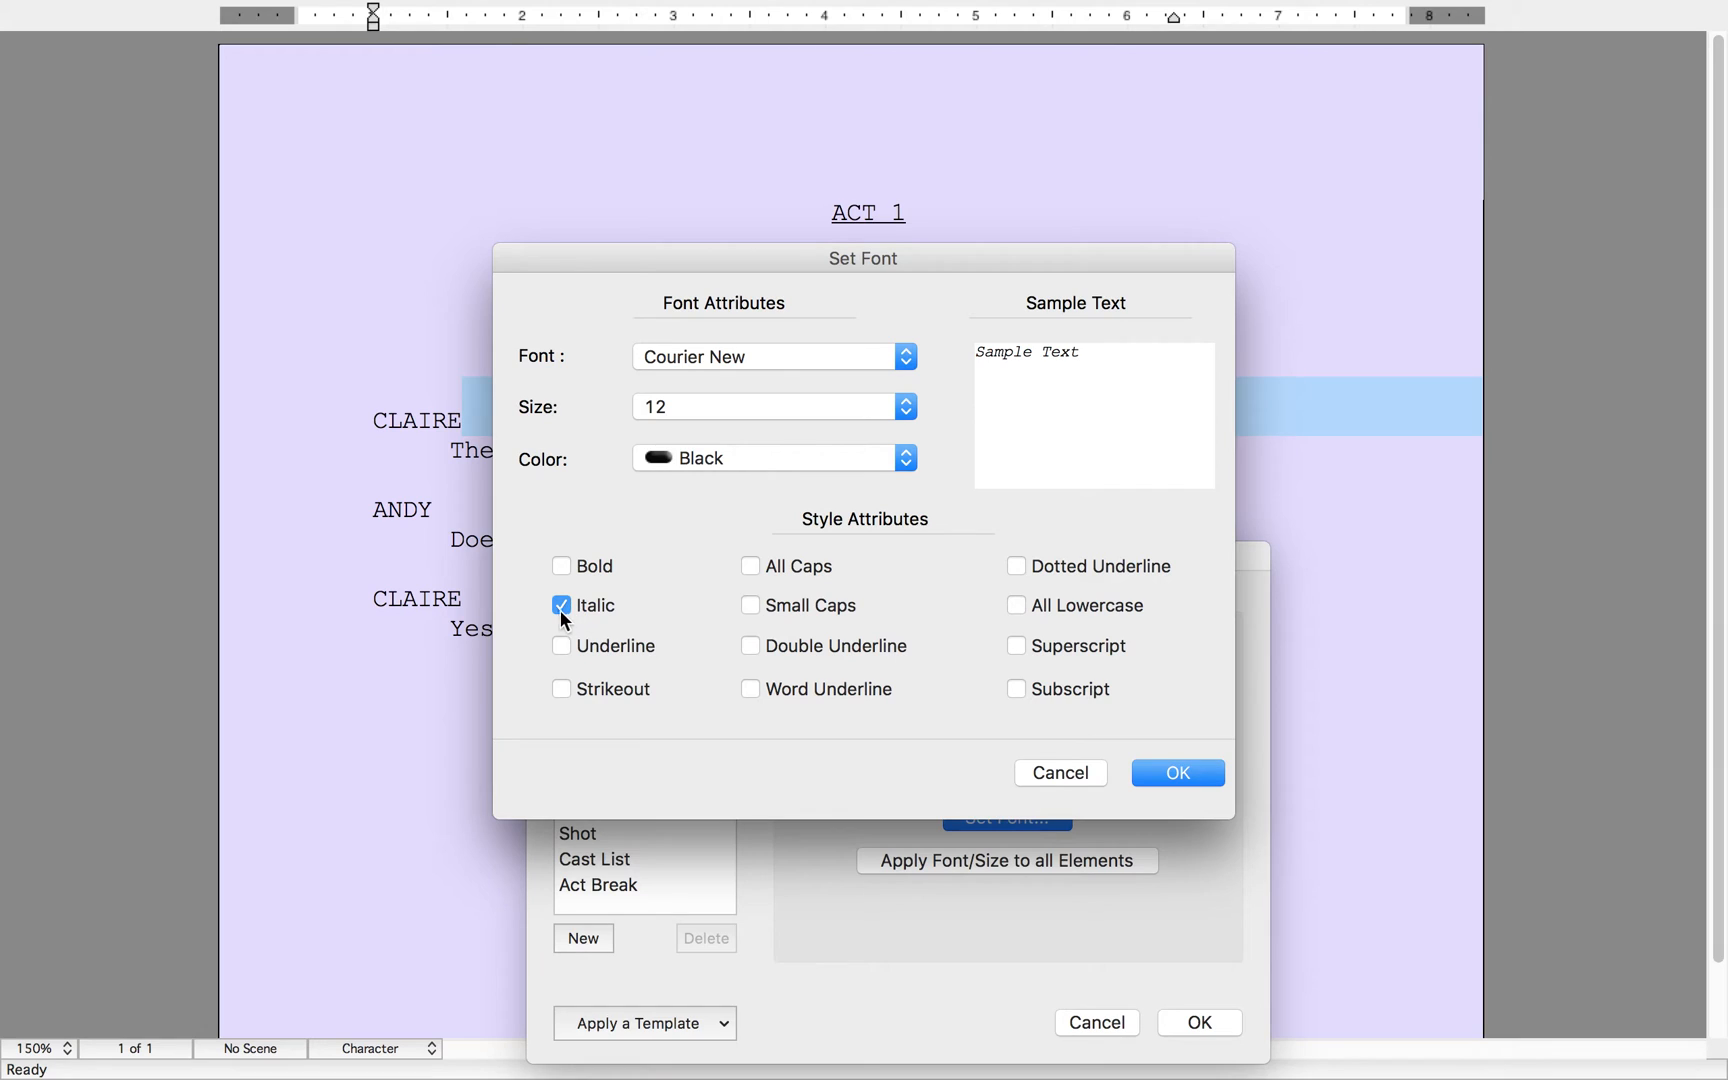
pyautogui.click(1178, 774)
pyautogui.click(600, 729)
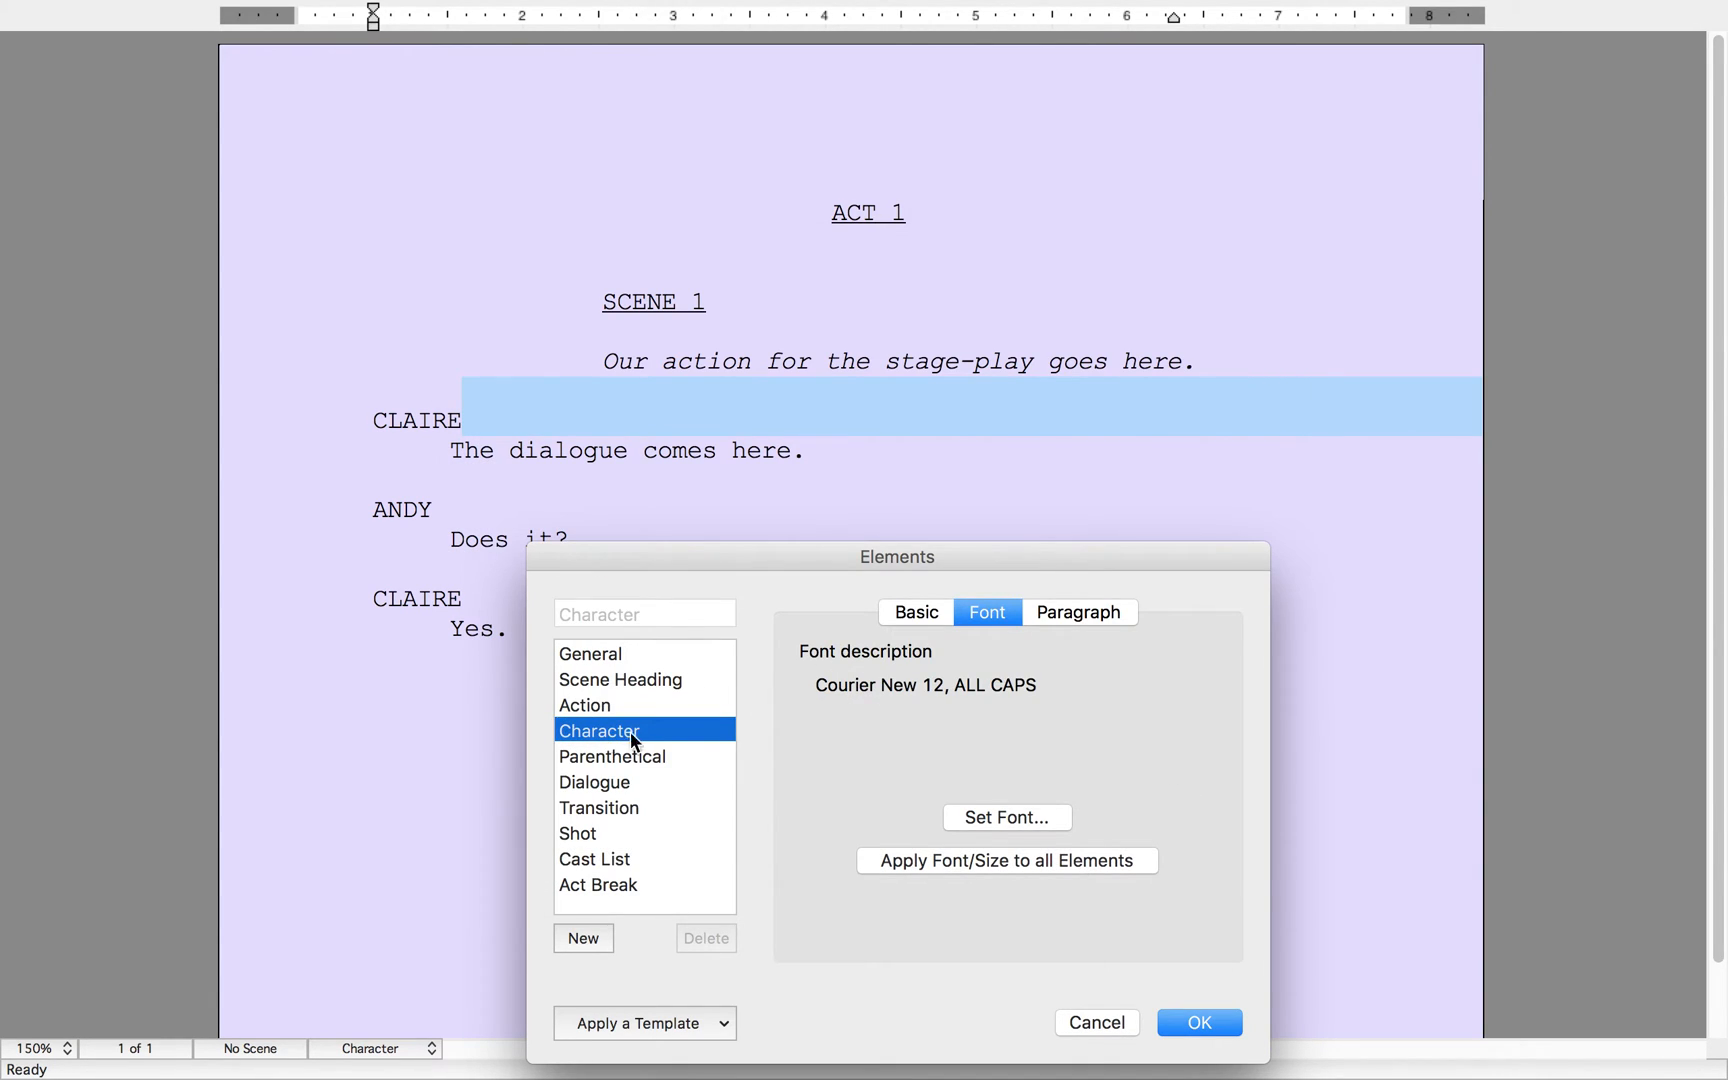
pyautogui.click(1071, 619)
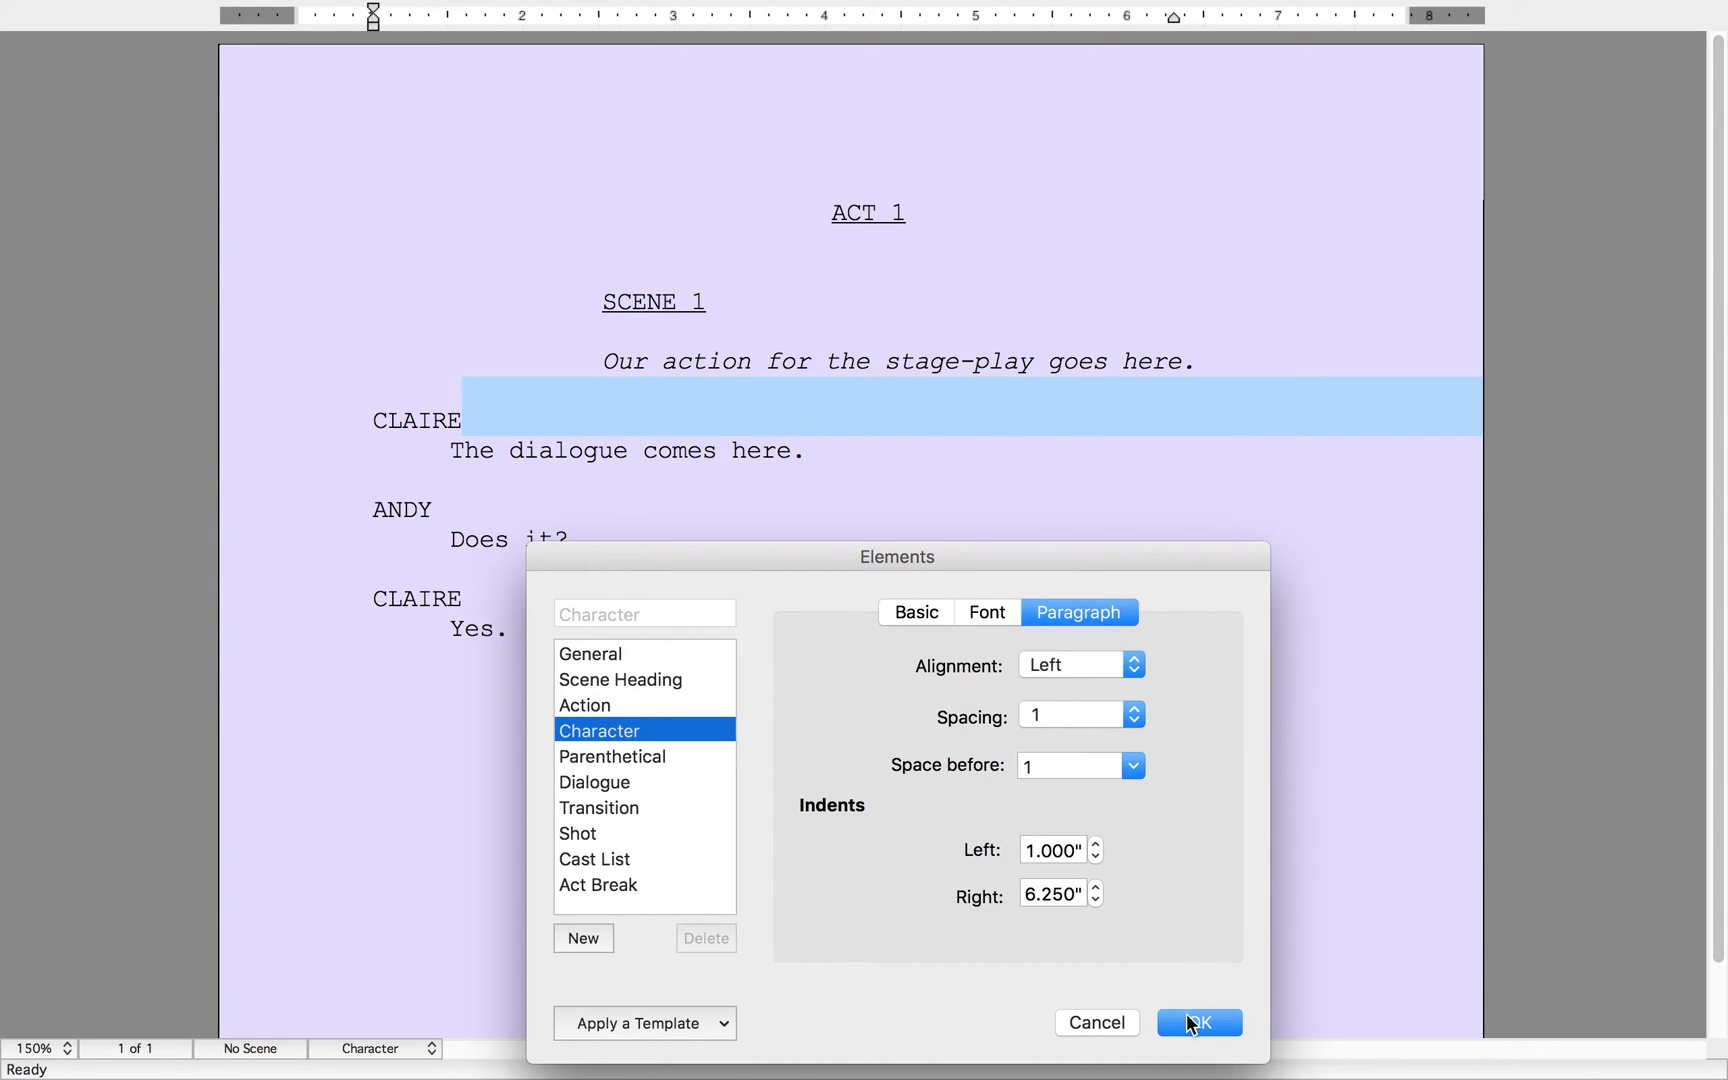
# - Review the Parenthetical element's paragraph settings and font attributes, and leave the Elements settings without changing them
pyautogui.click(612, 760)
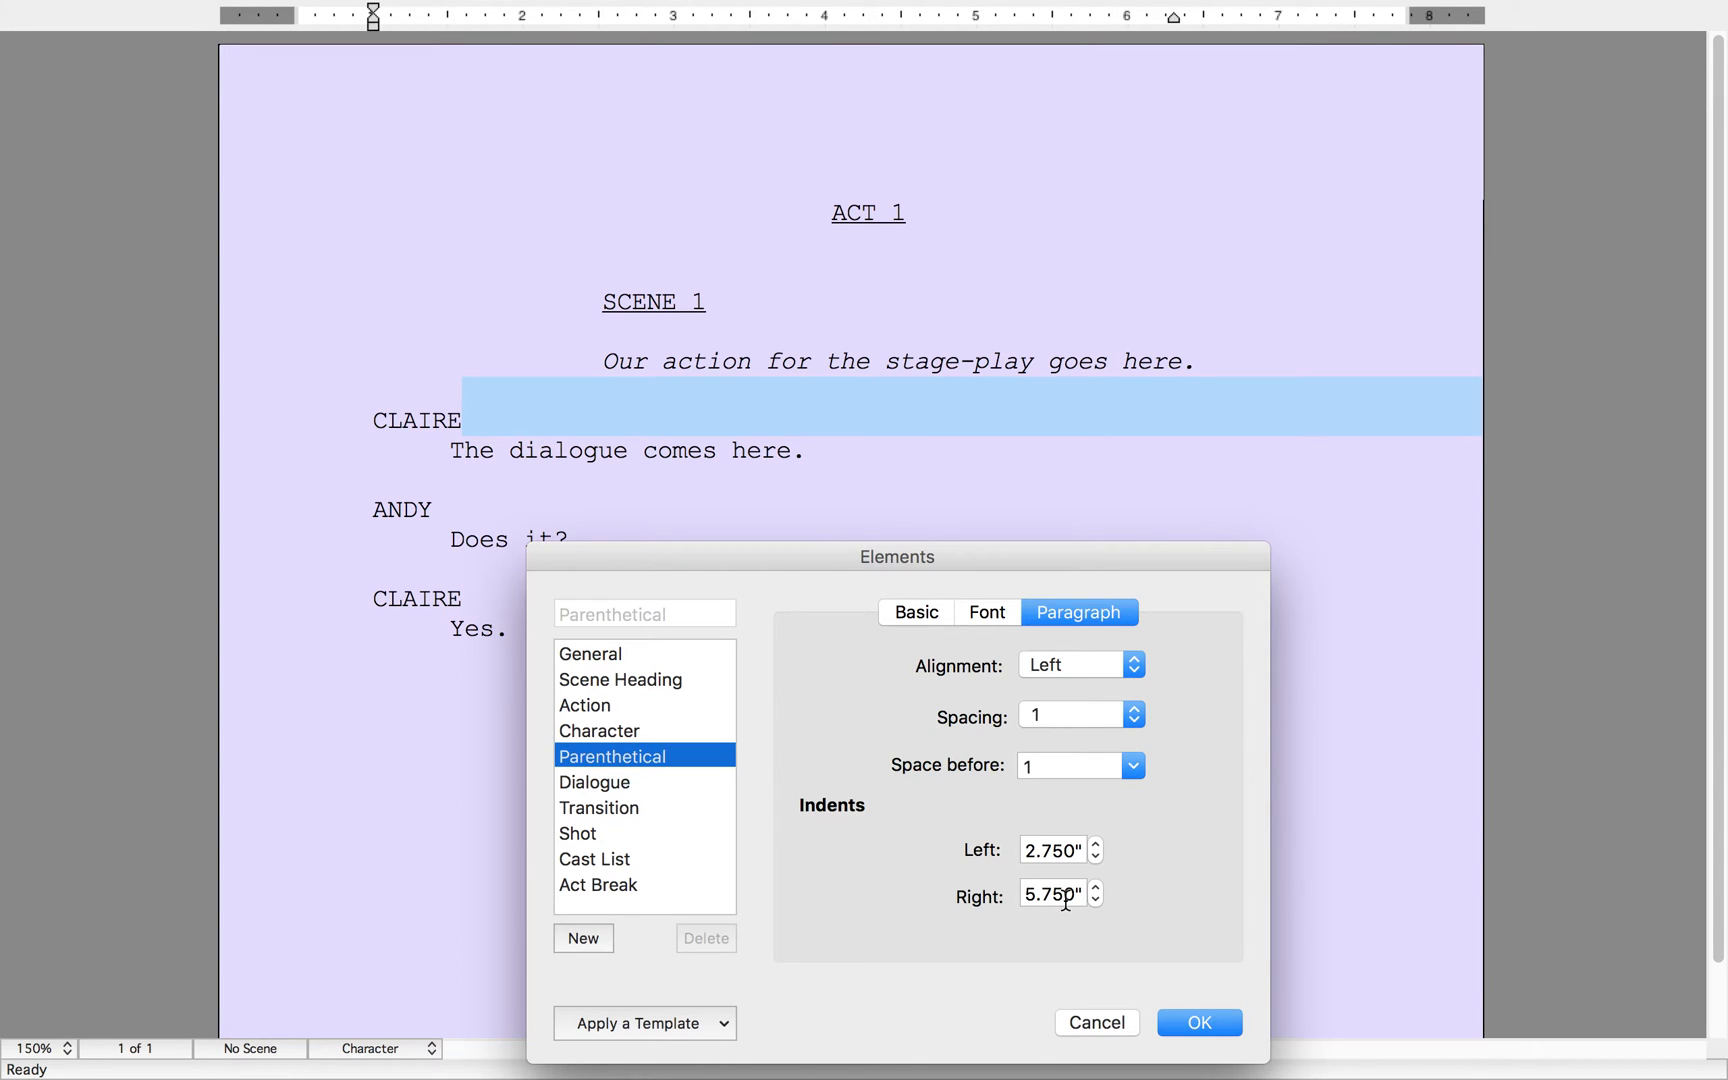
pyautogui.click(988, 614)
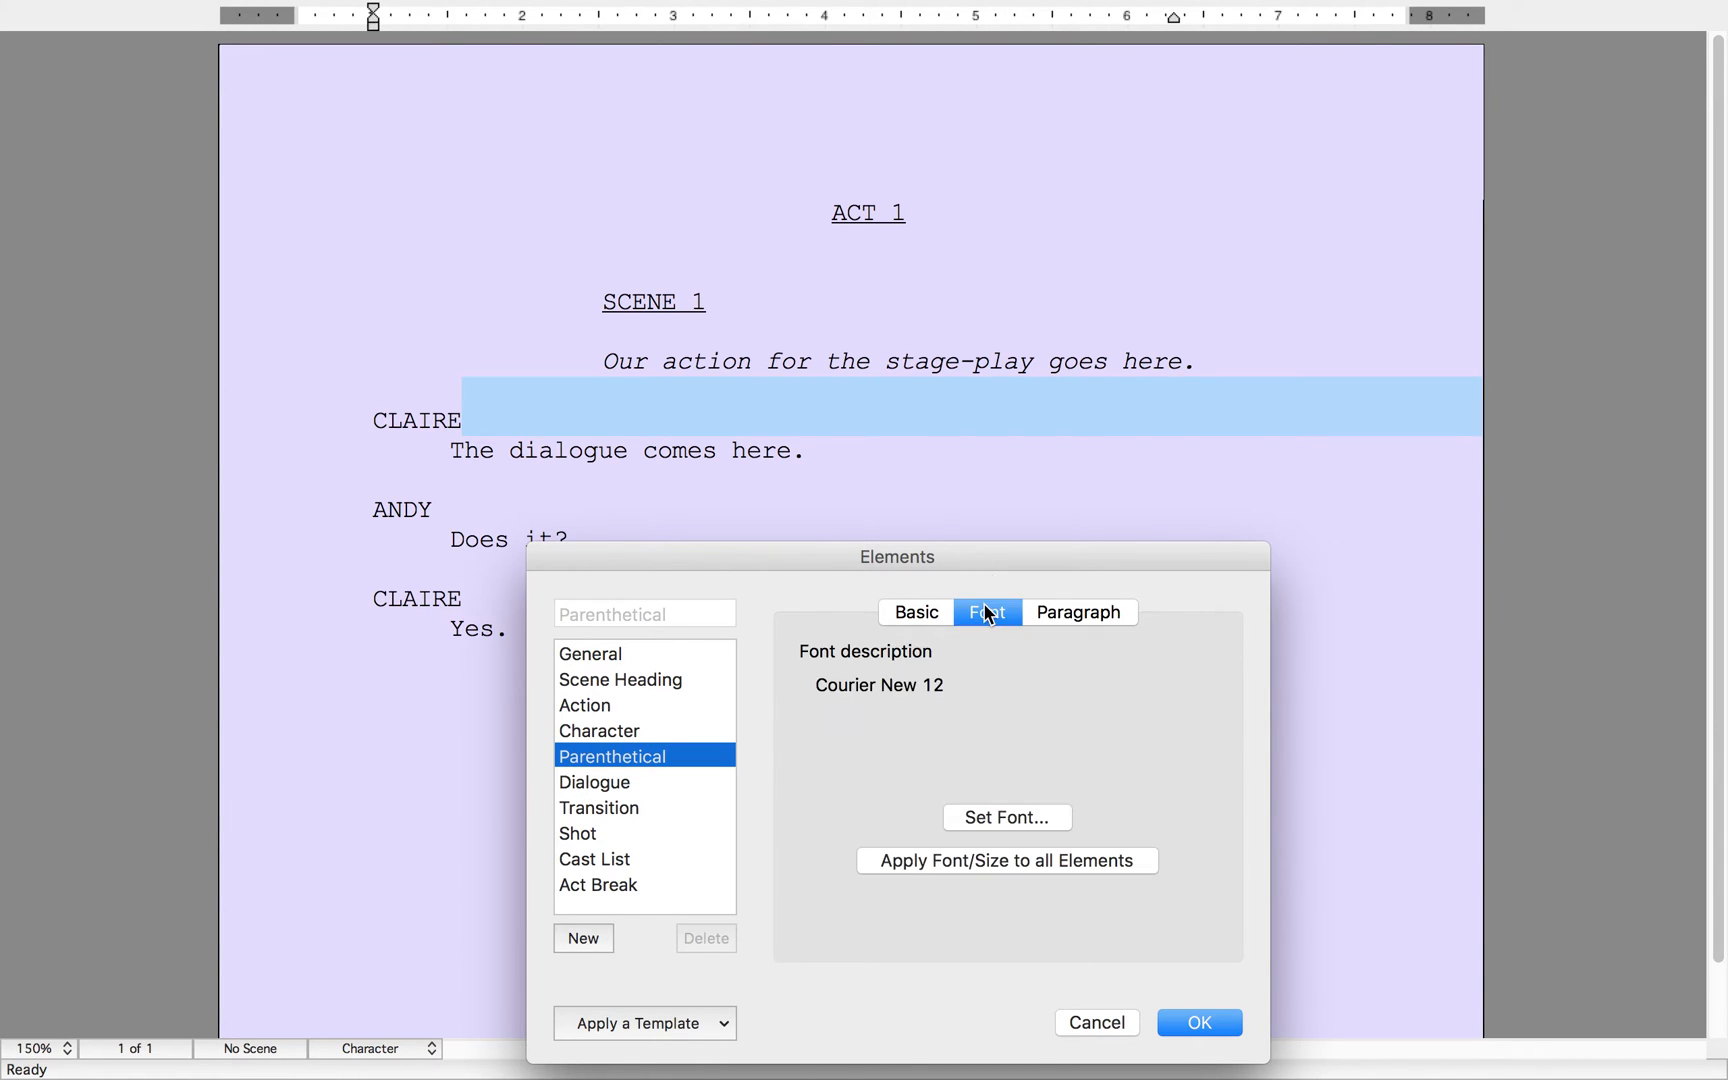
pyautogui.click(998, 826)
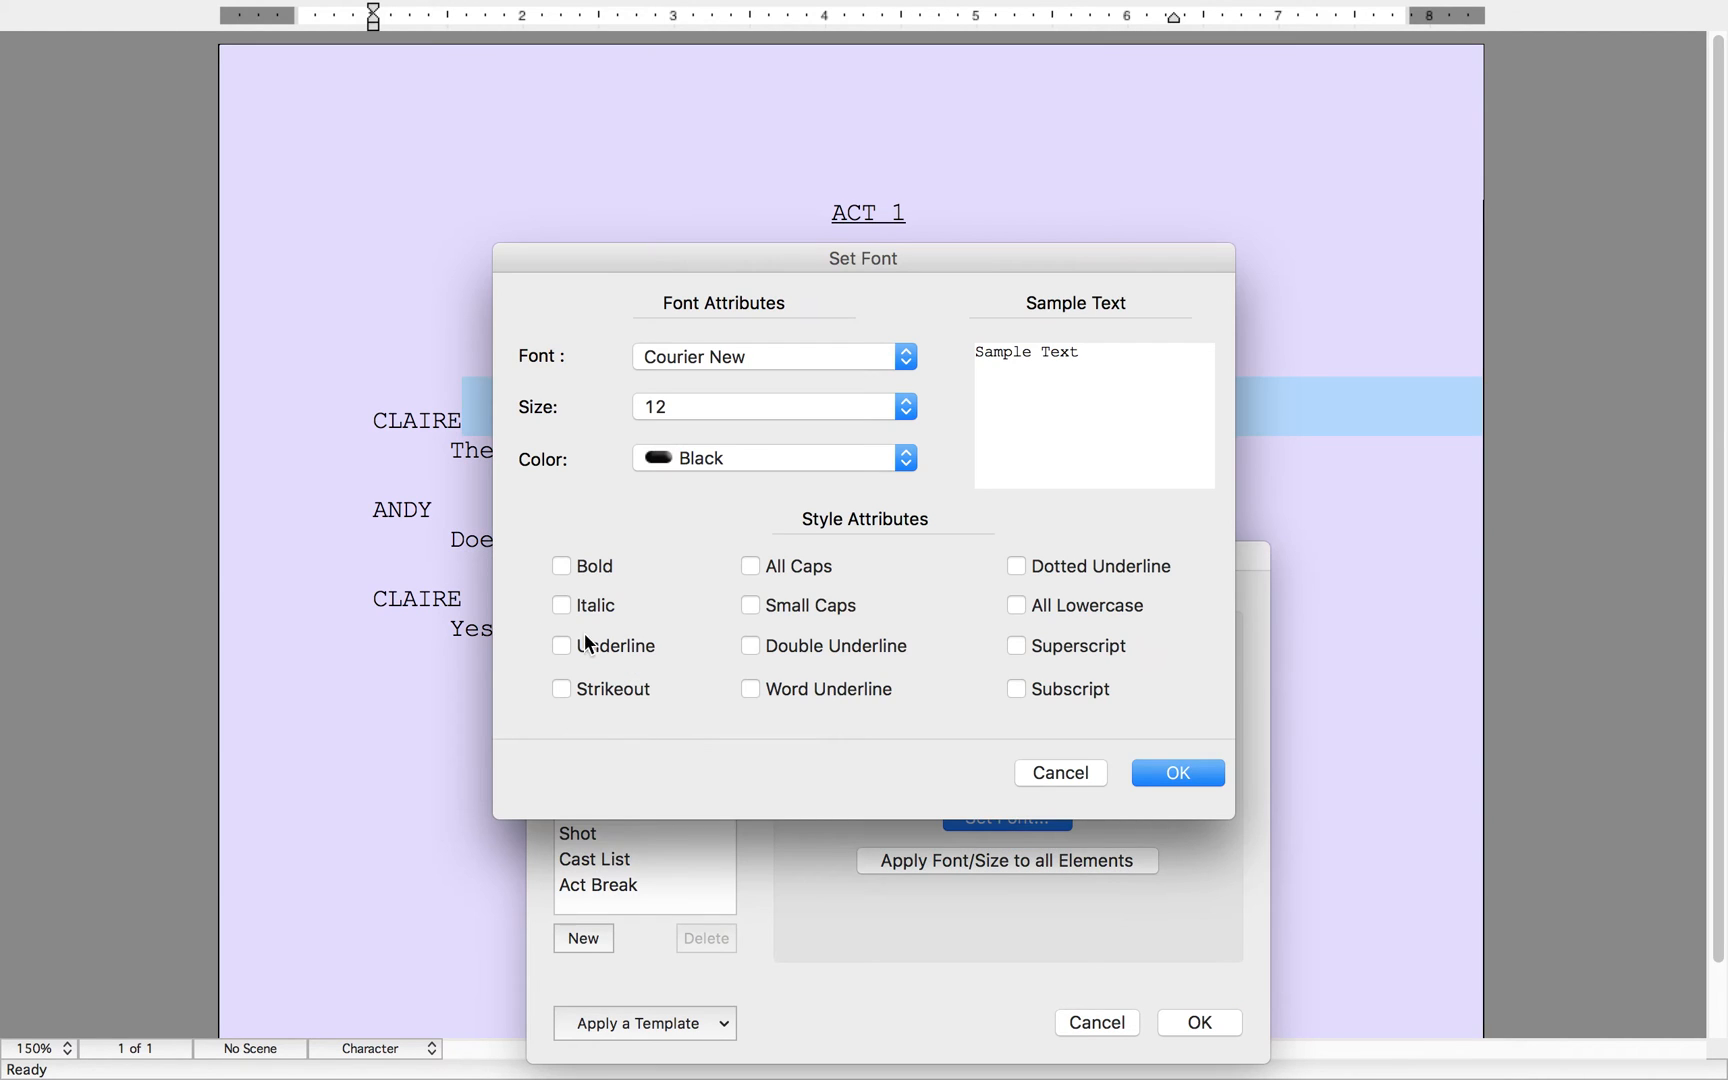
pyautogui.click(1063, 768)
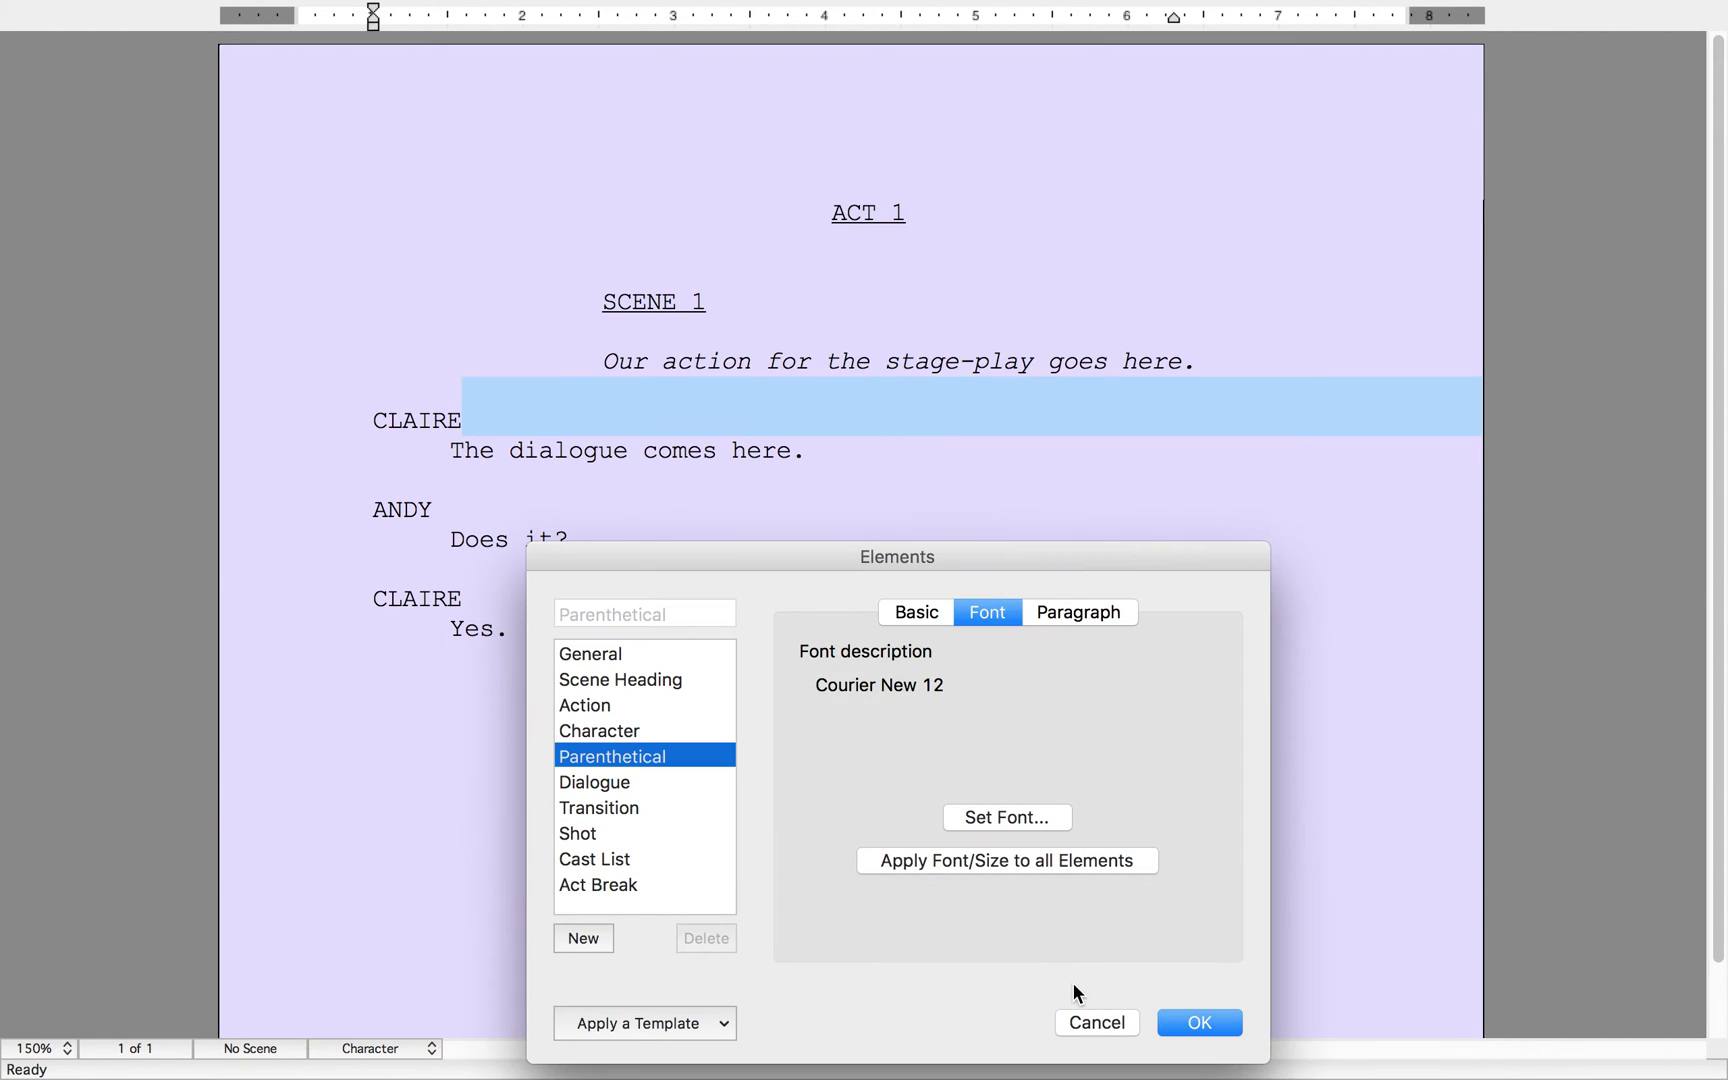
pyautogui.click(1087, 1019)
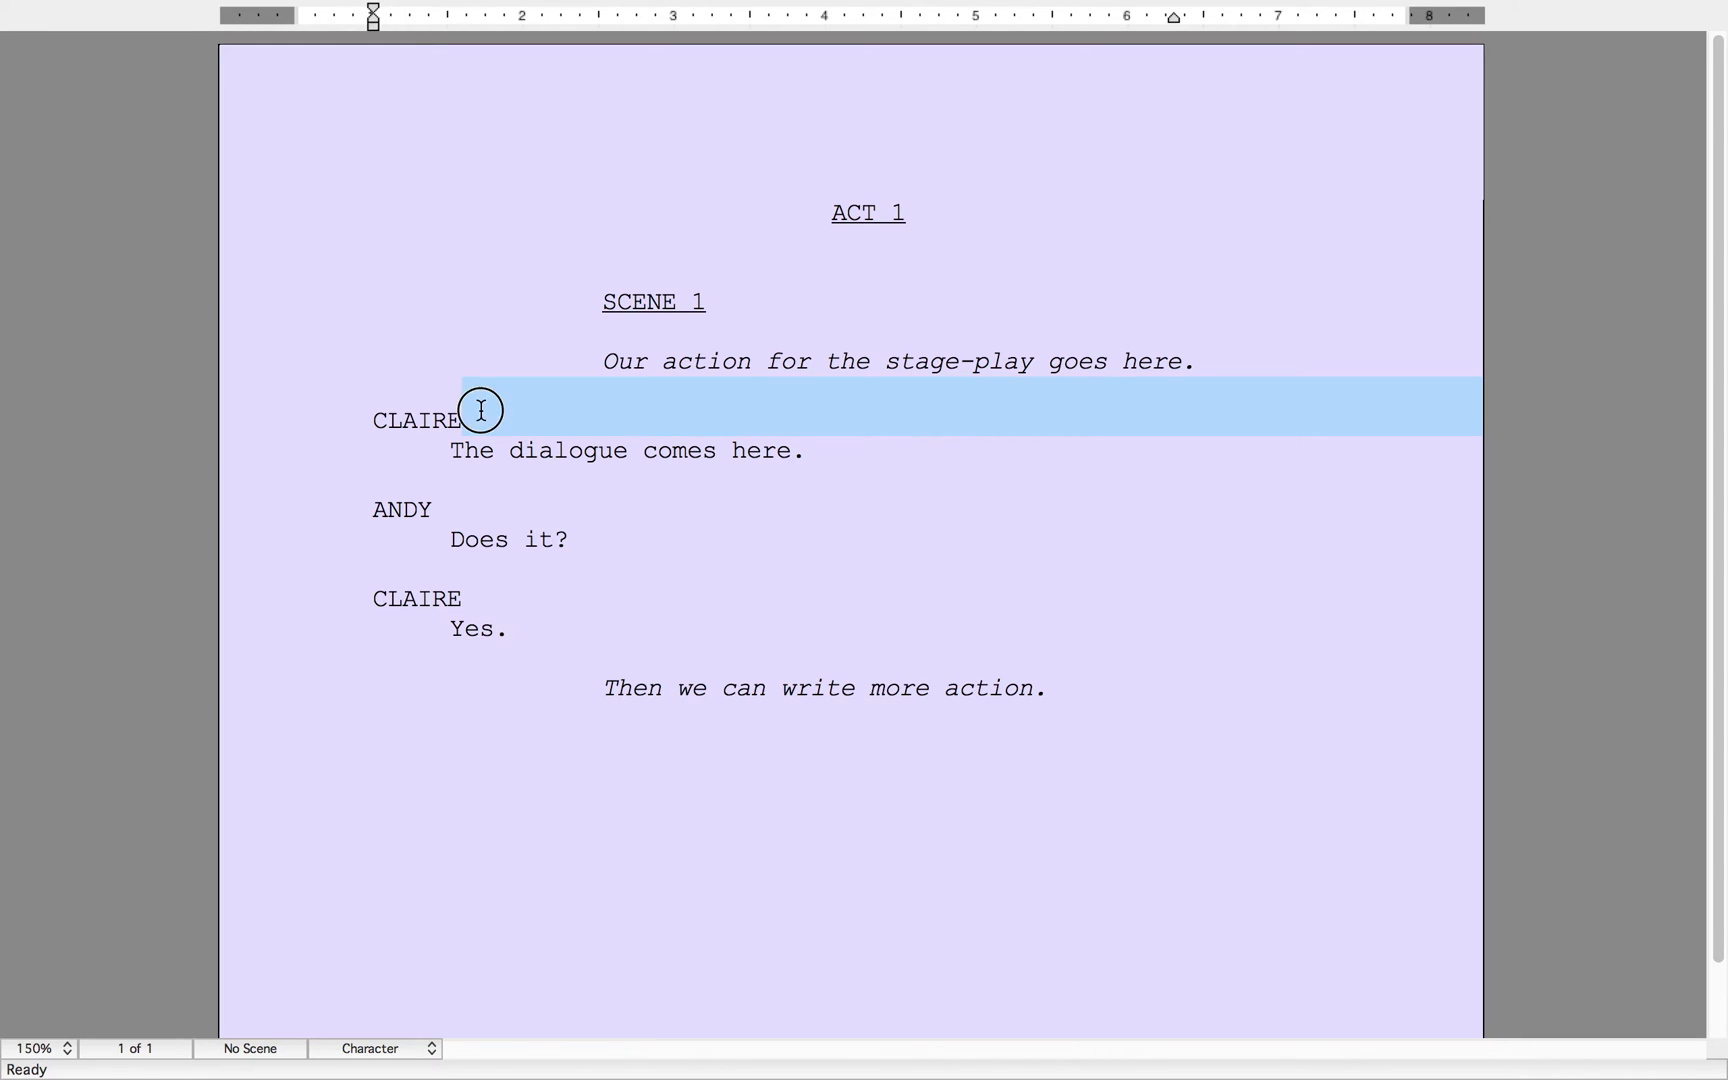
# - Insert a Parenthetical element reading "Secretively" between the first CLAIRE cue and her dialogue
pyautogui.press('Return')
pyautogui.press('Return')
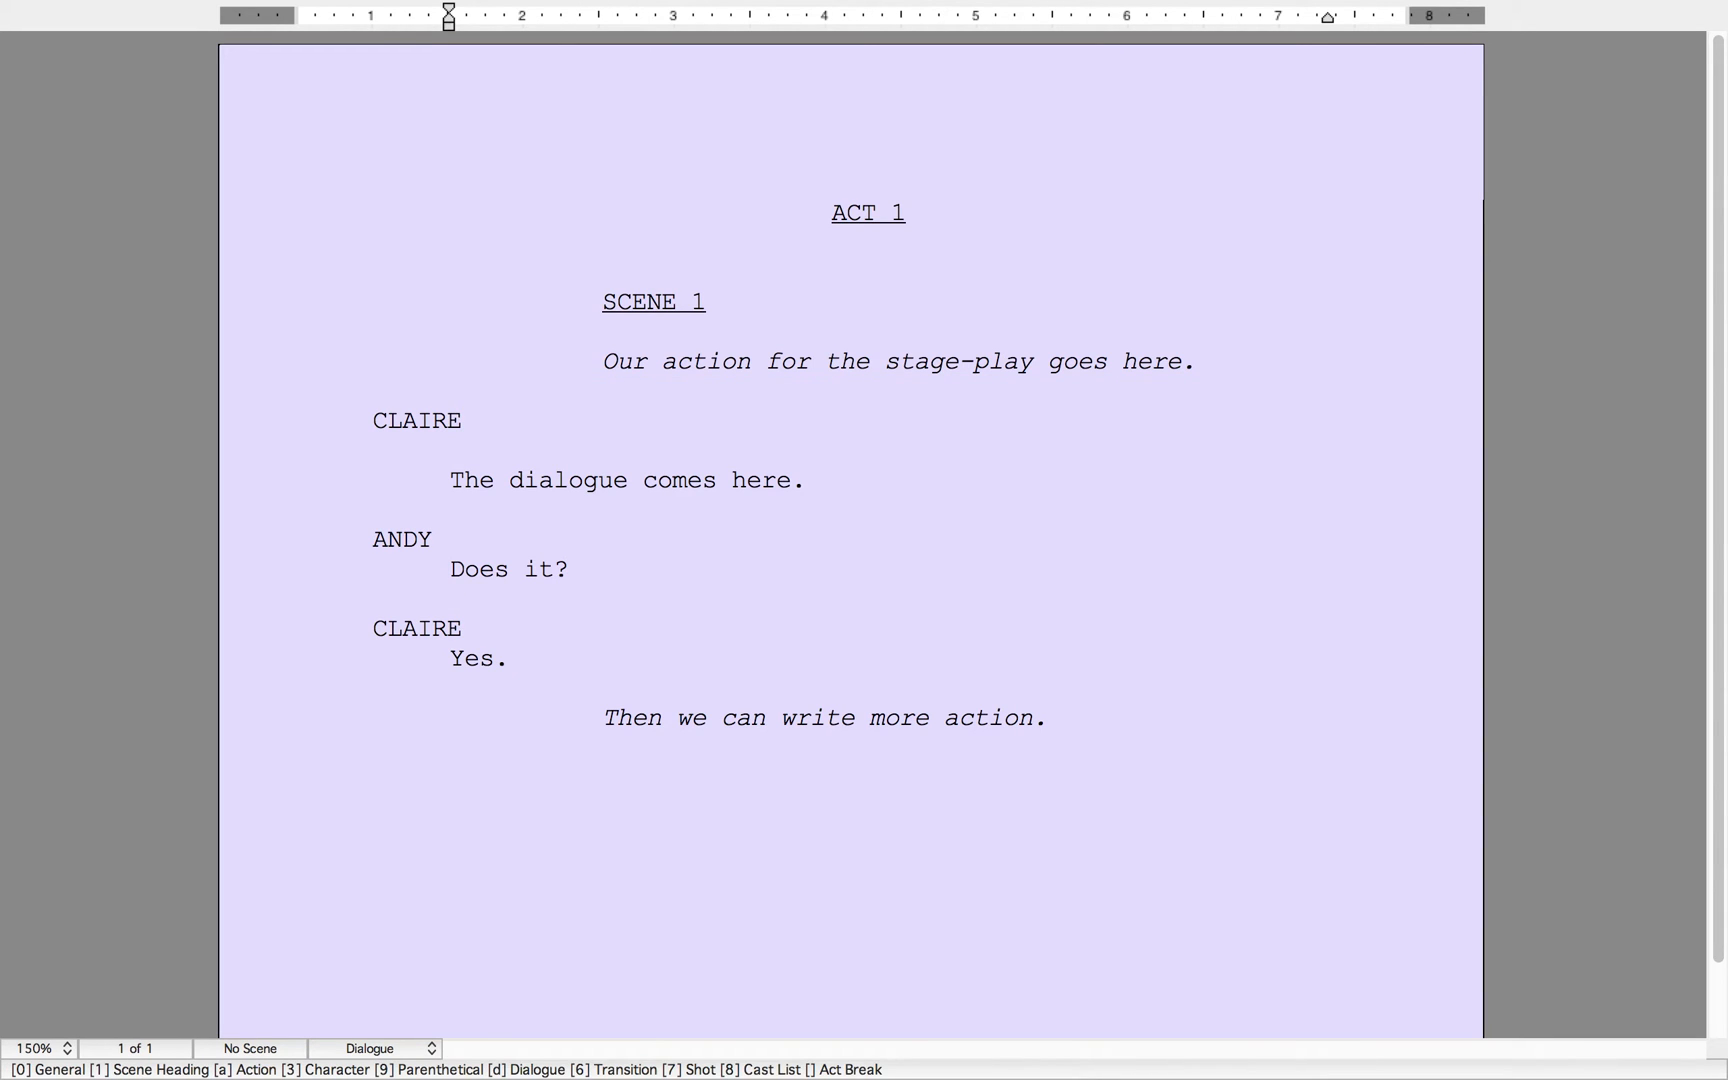
pyautogui.press('9')
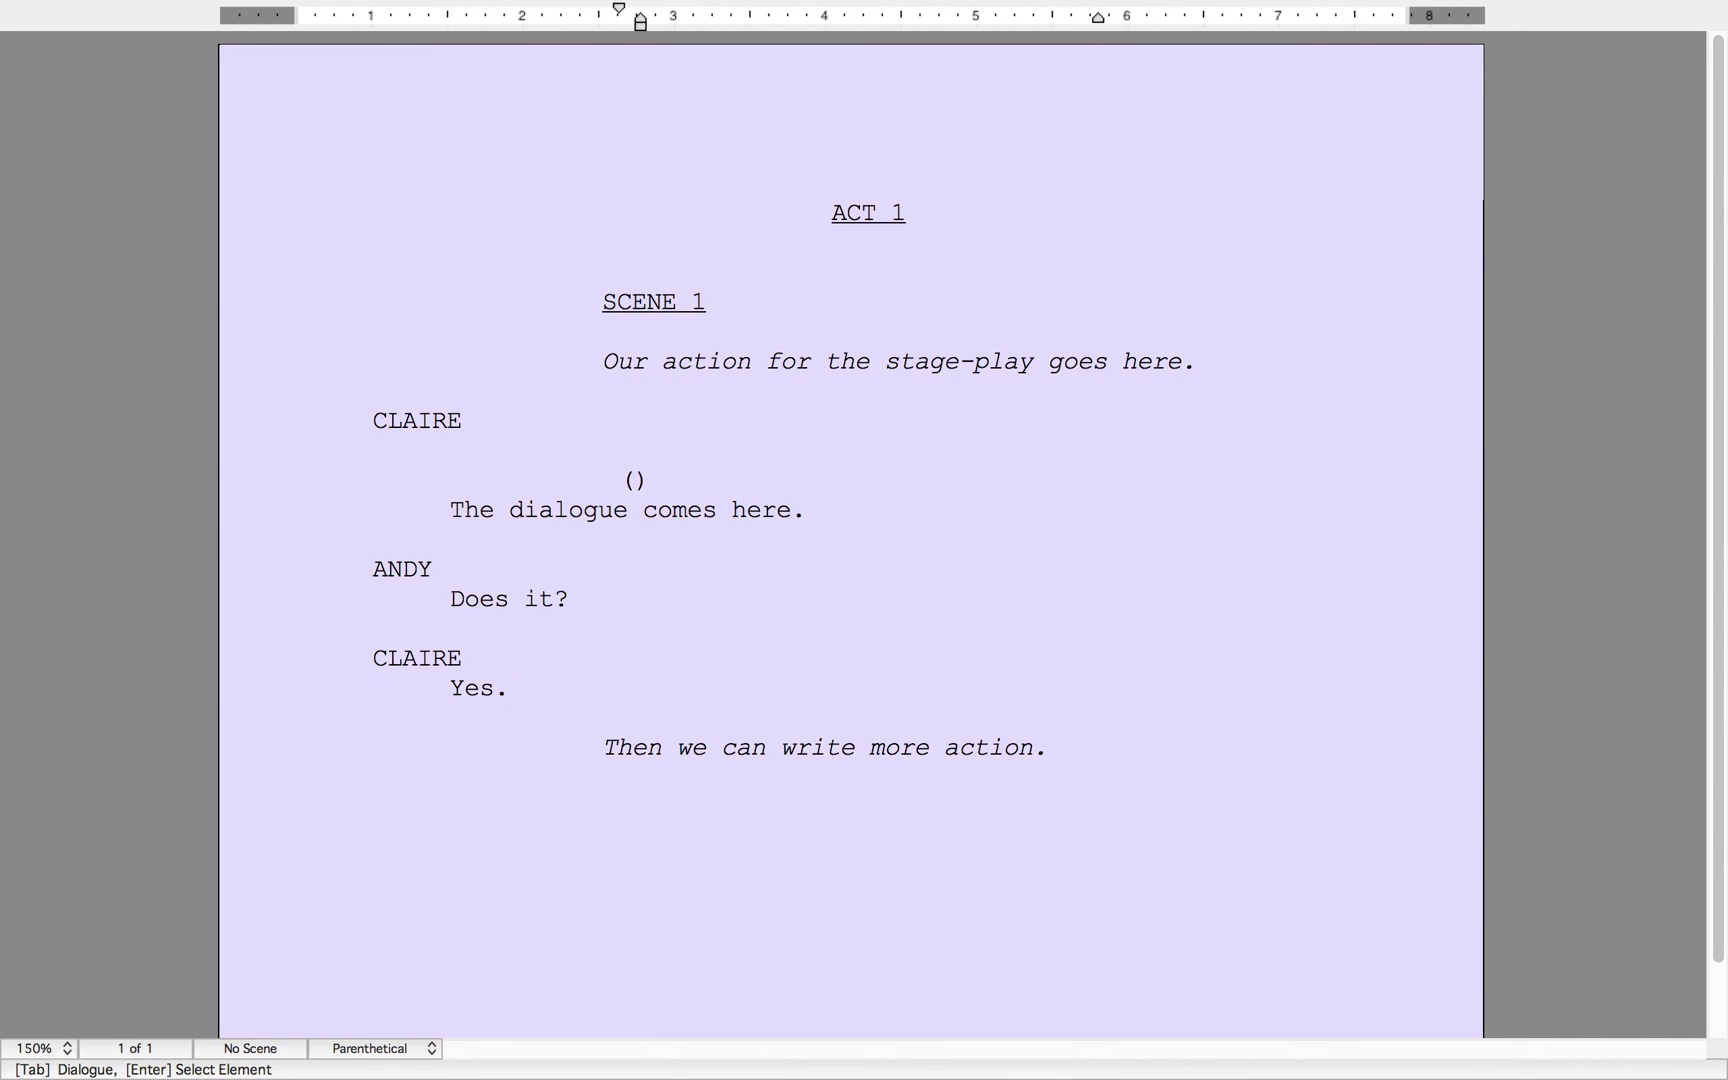
pyautogui.write('Oh')
pyautogui.press('BackSpace')
pyautogui.press('BackSpace')
pyautogui.write('Secretively')
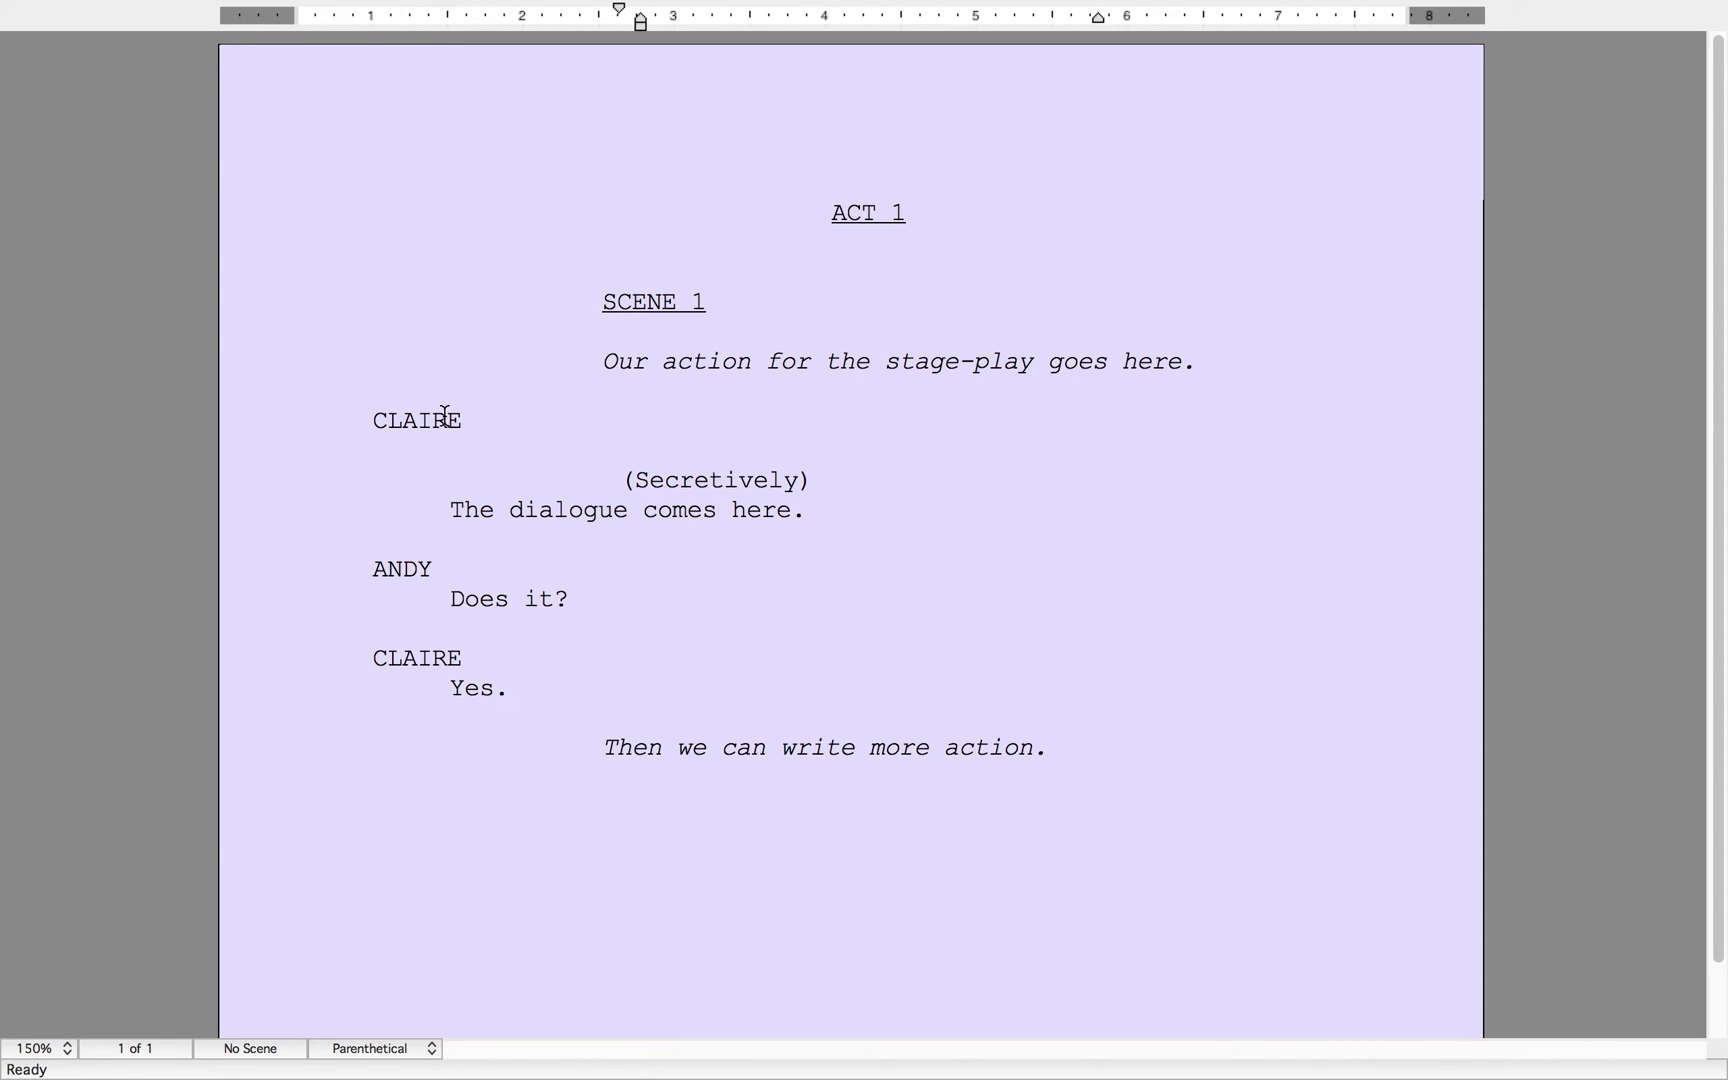
# - Set the Parenthetical element's space before to 0 in the Elements settings and apply it
pyautogui.click(438, 14)
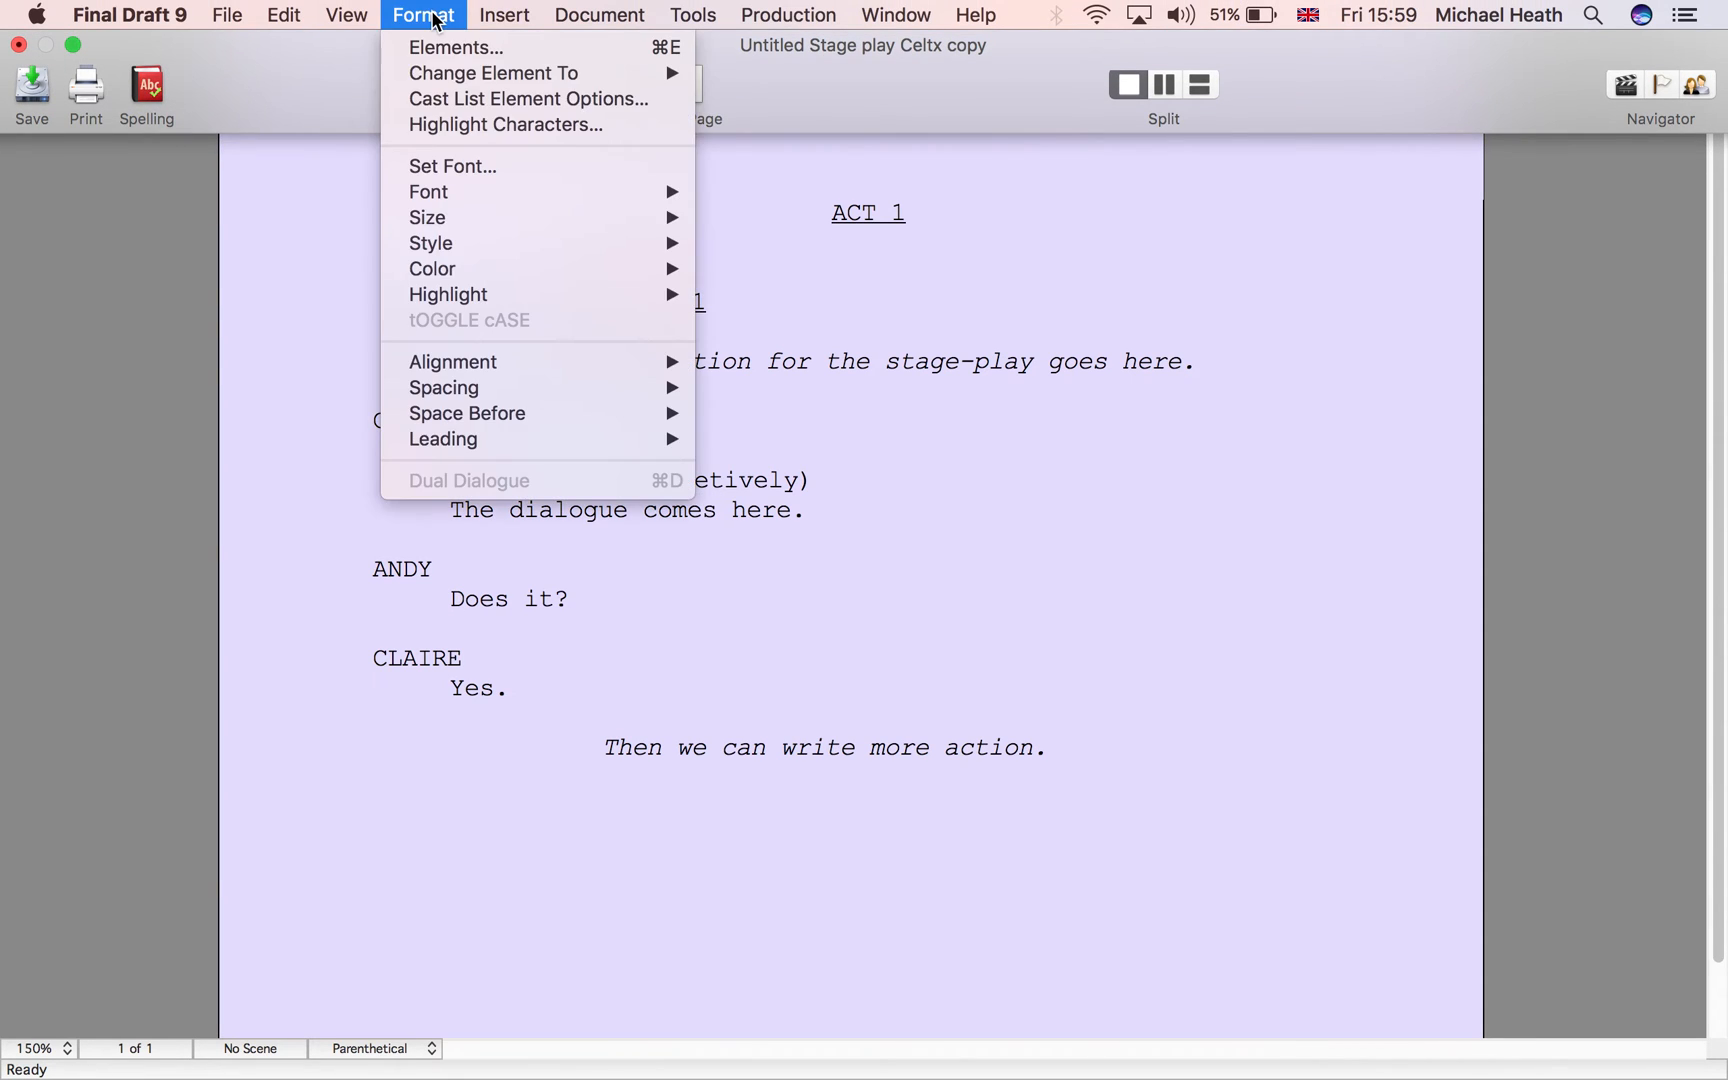
pyautogui.click(440, 46)
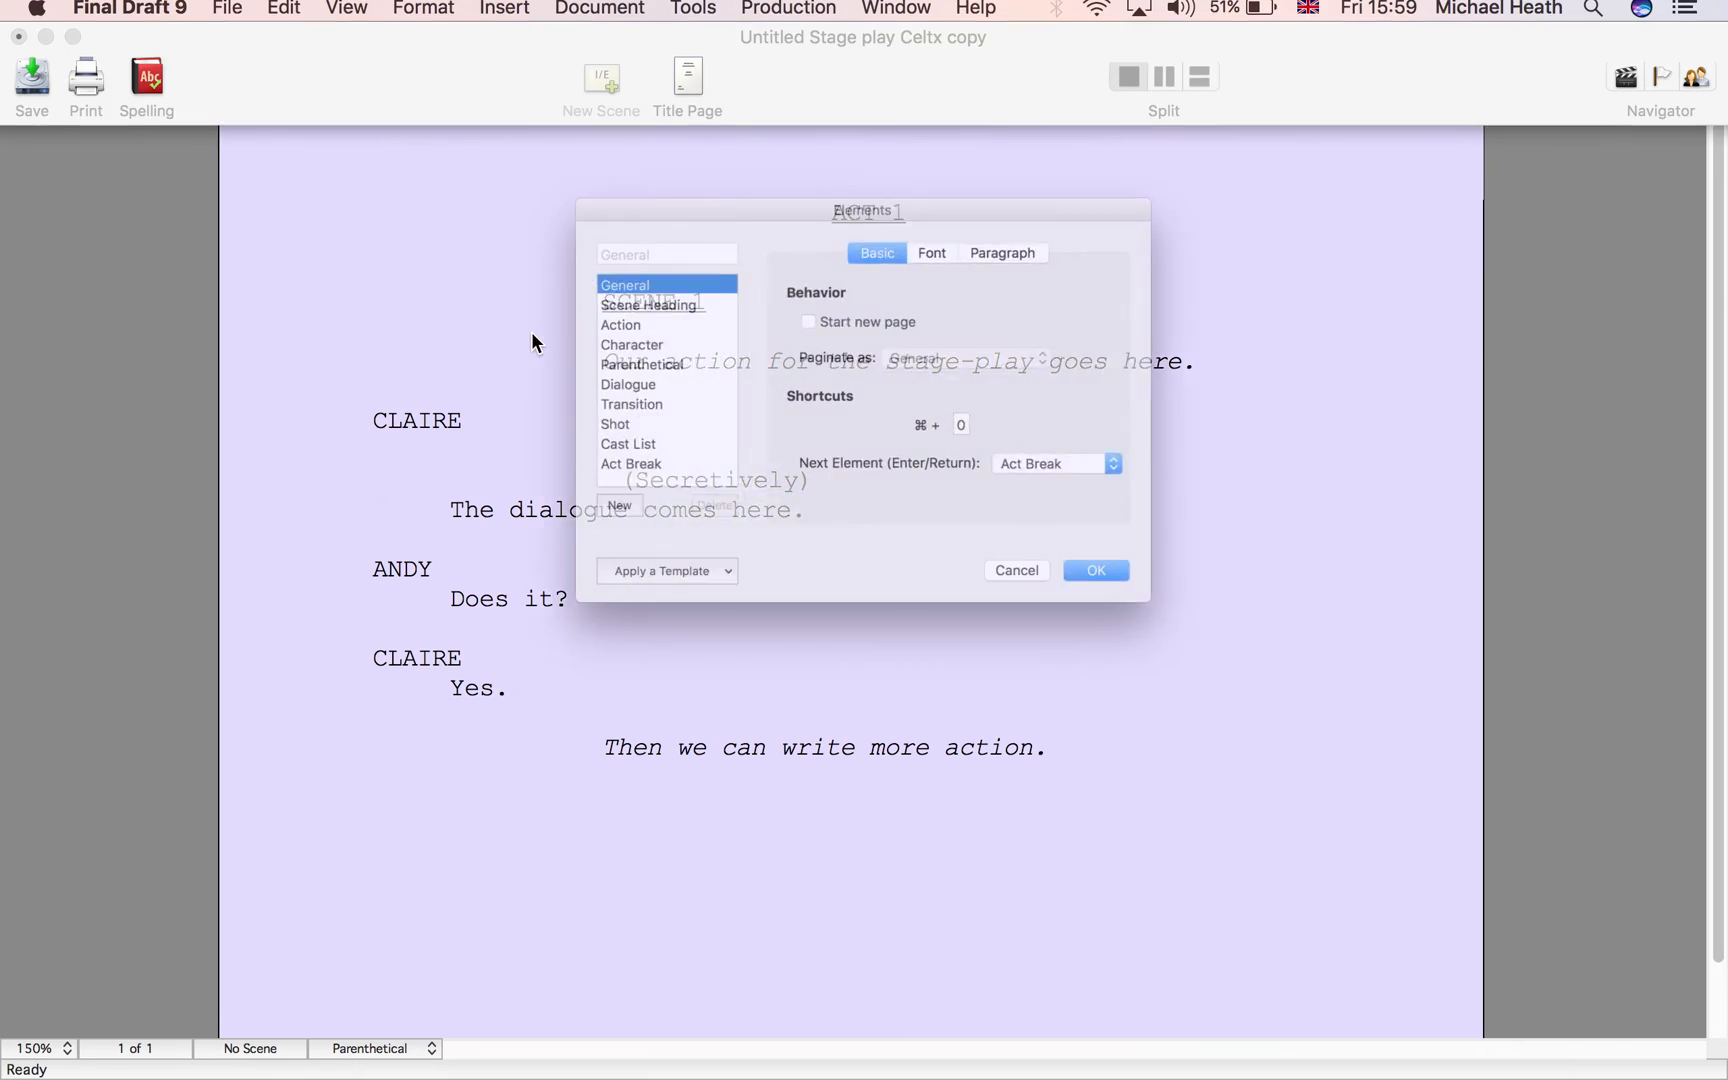
pyautogui.click(545, 356)
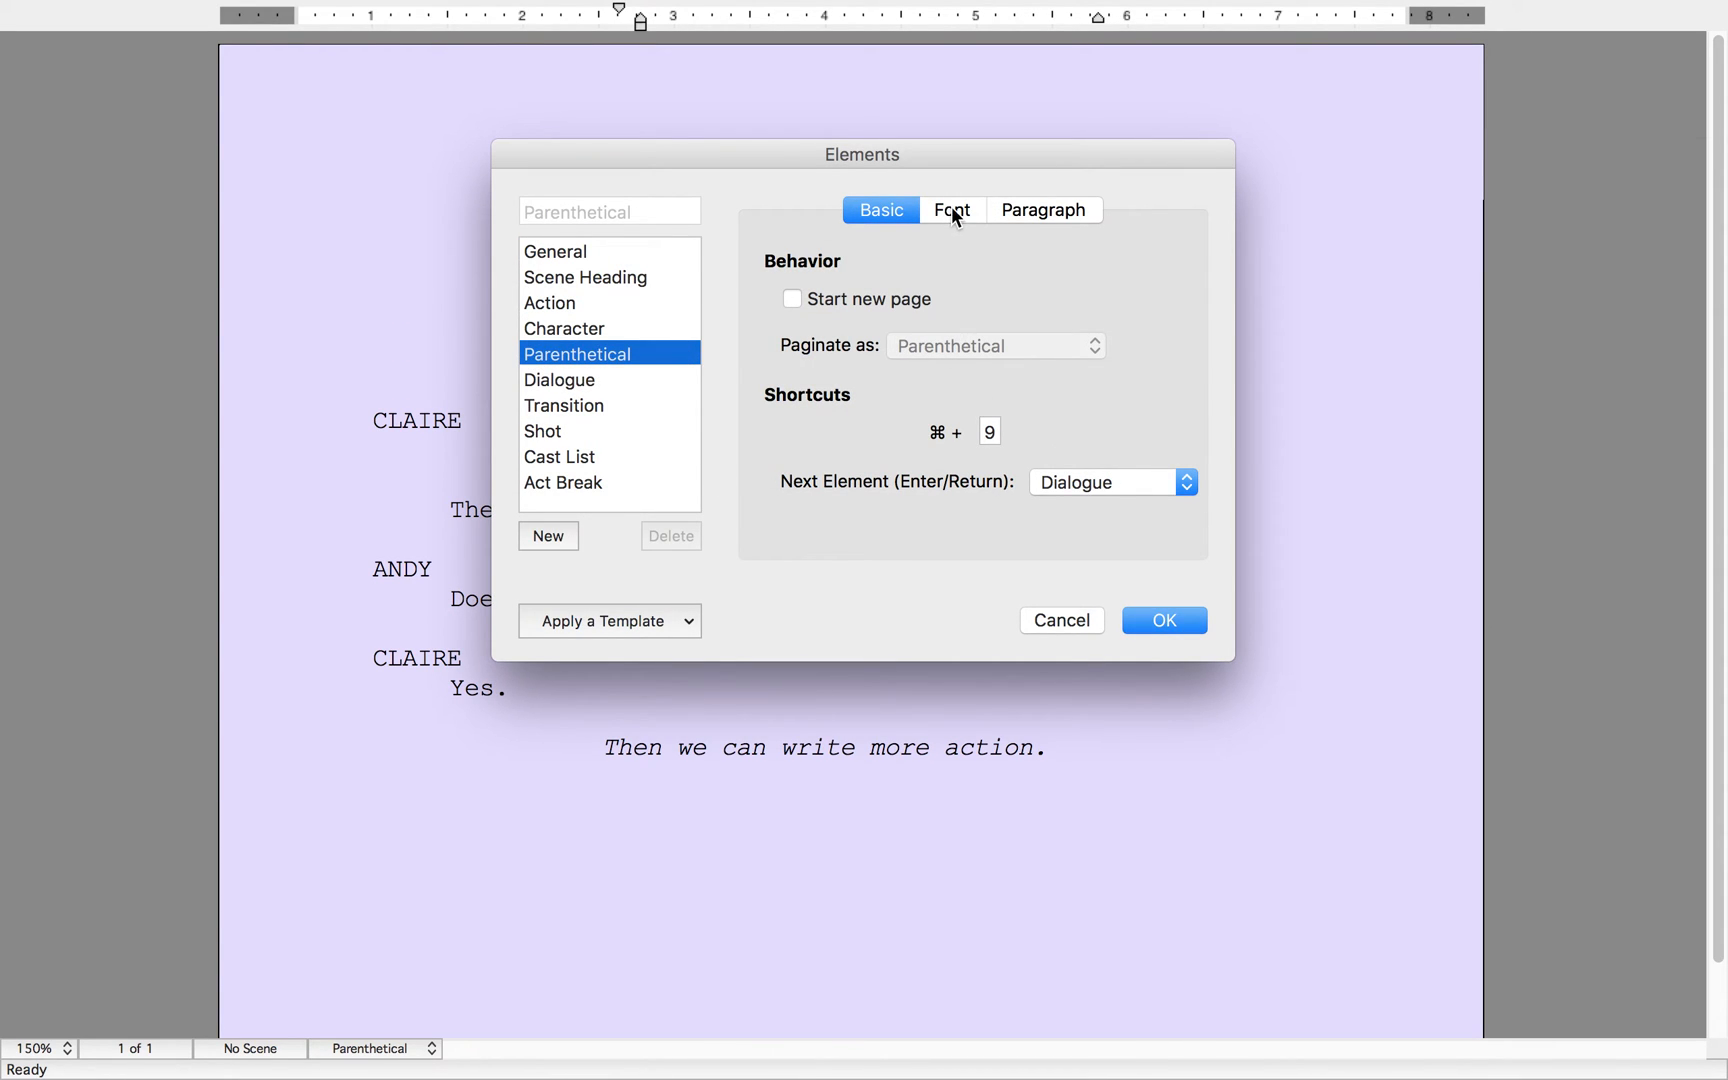
pyautogui.click(1019, 210)
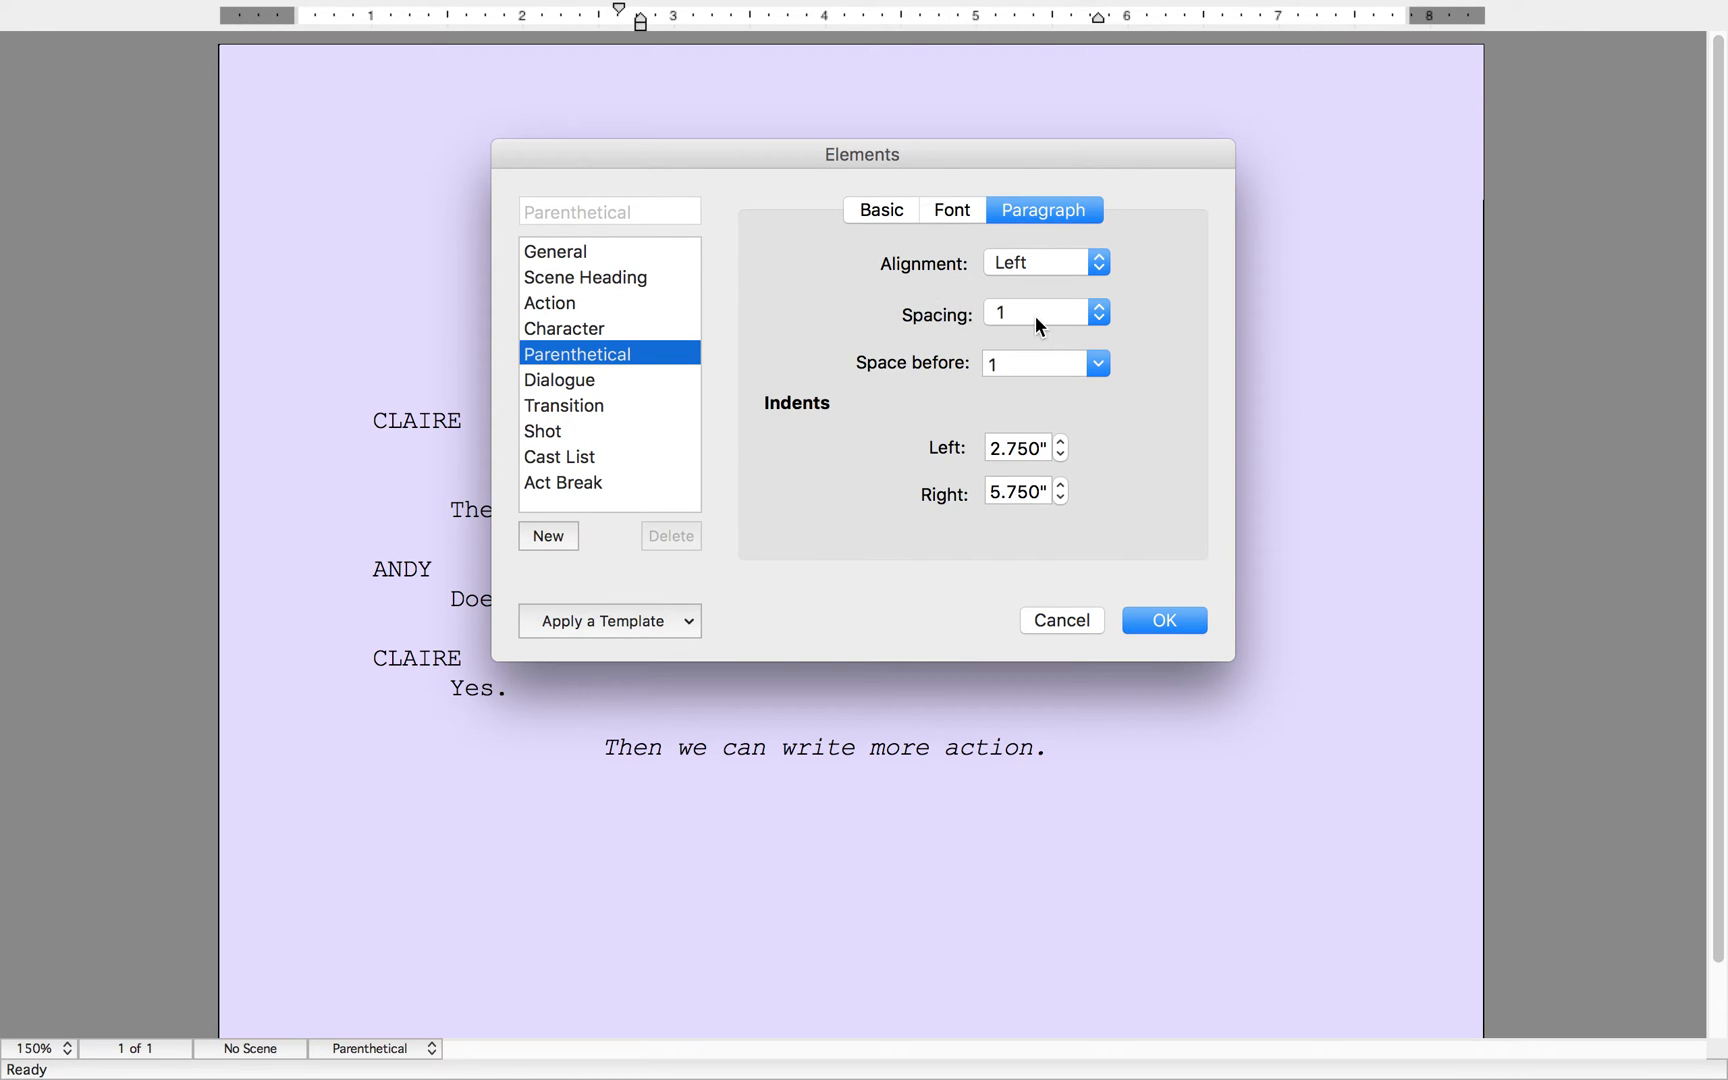
pyautogui.click(1095, 366)
pyautogui.click(1022, 396)
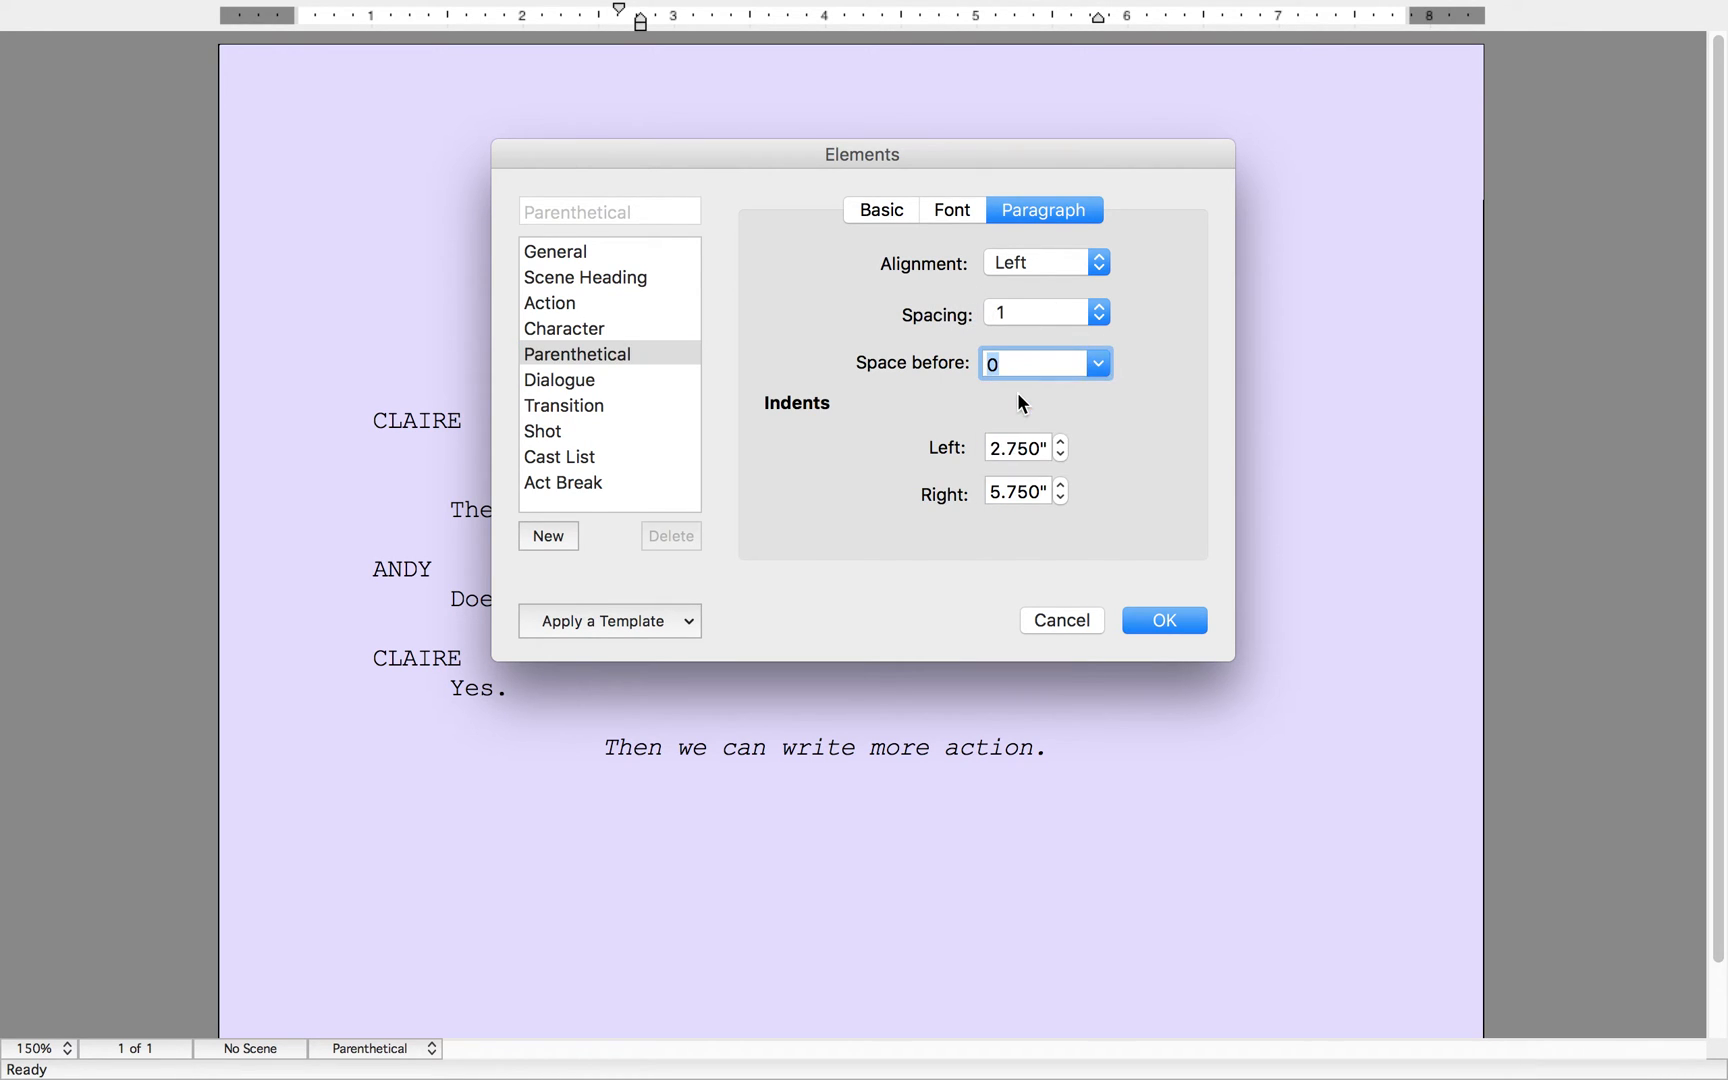
pyautogui.click(1174, 620)
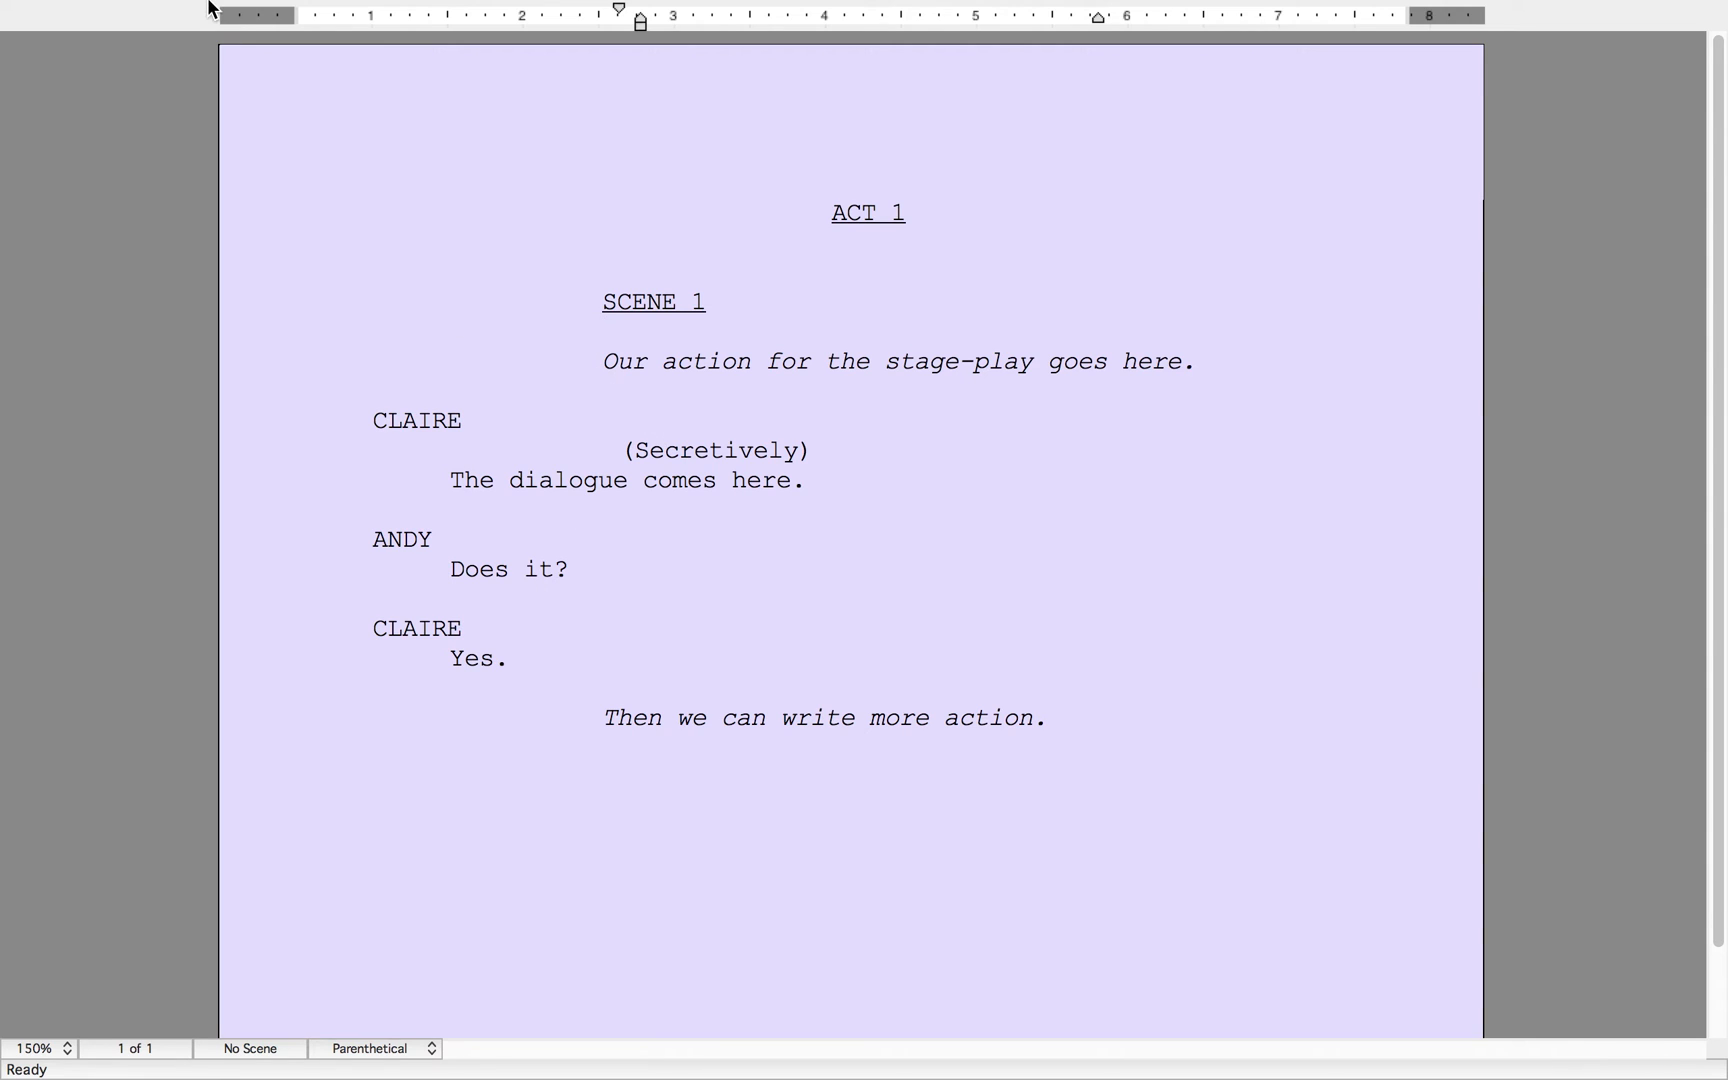
# - Examine the Dialogue element's font attributes, indents and line spacing options in the Elements settings without changing them
pyautogui.click(430, 14)
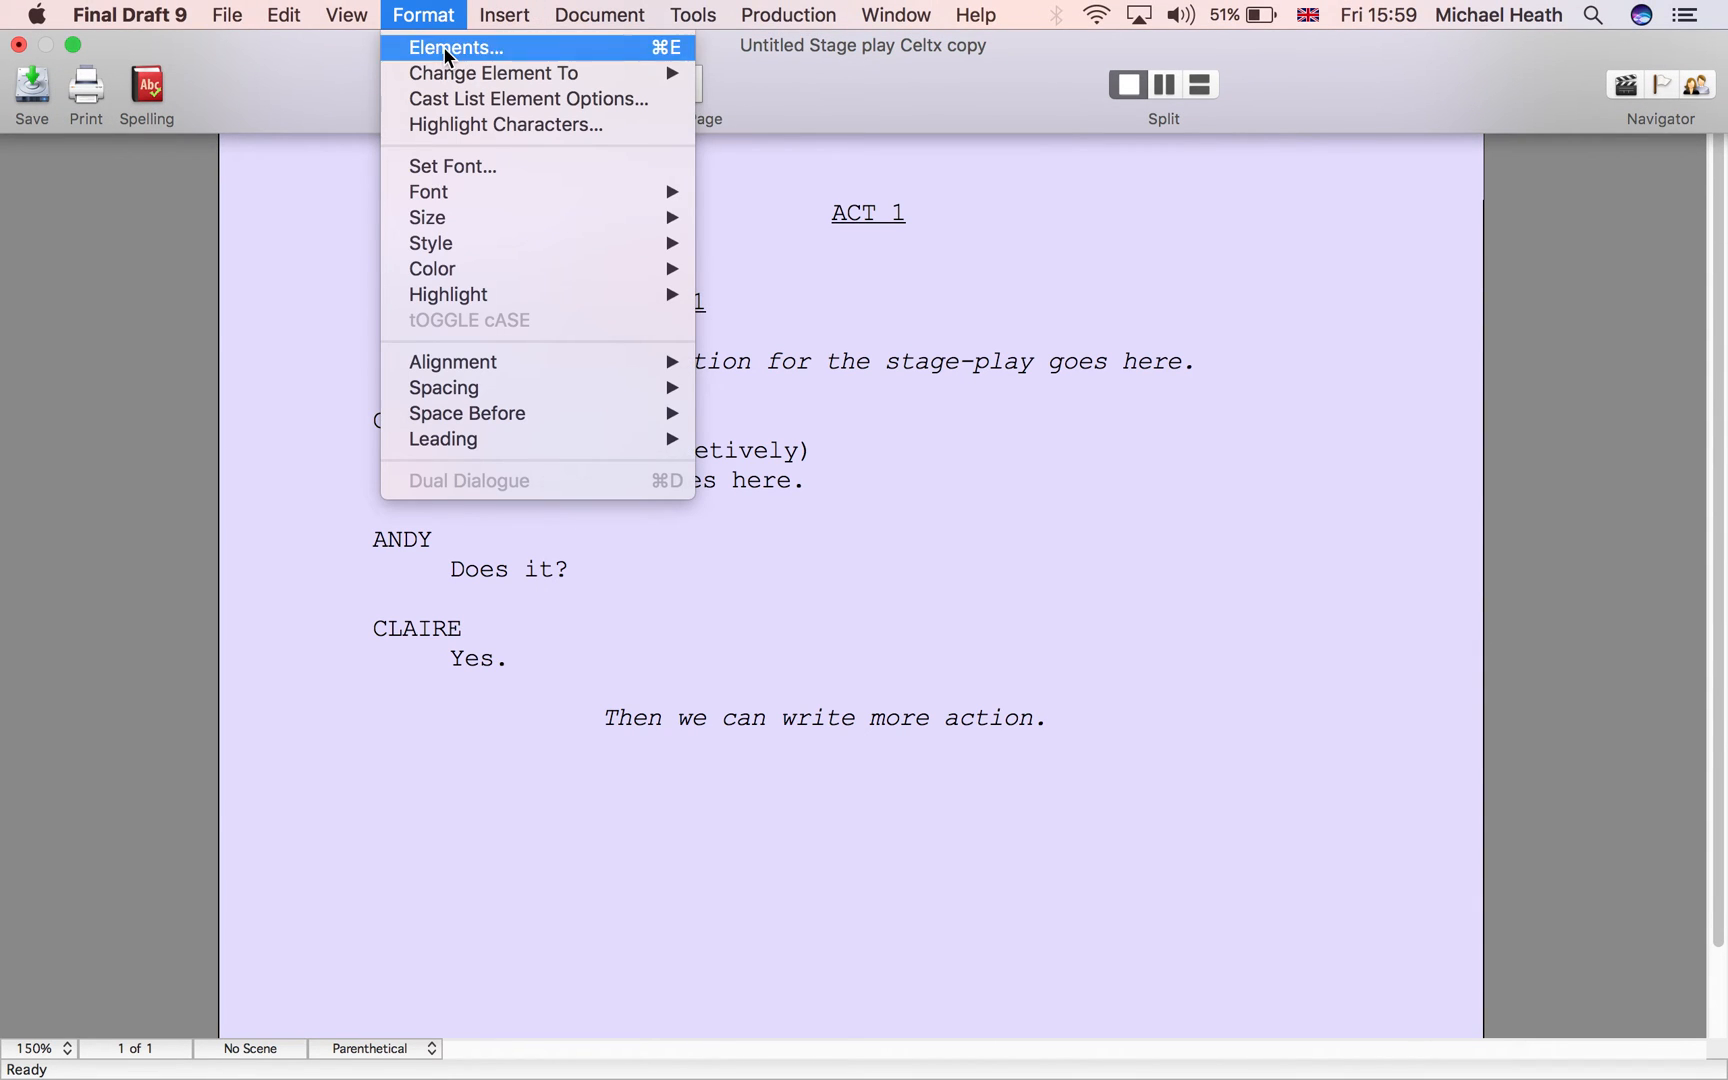
pyautogui.click(446, 50)
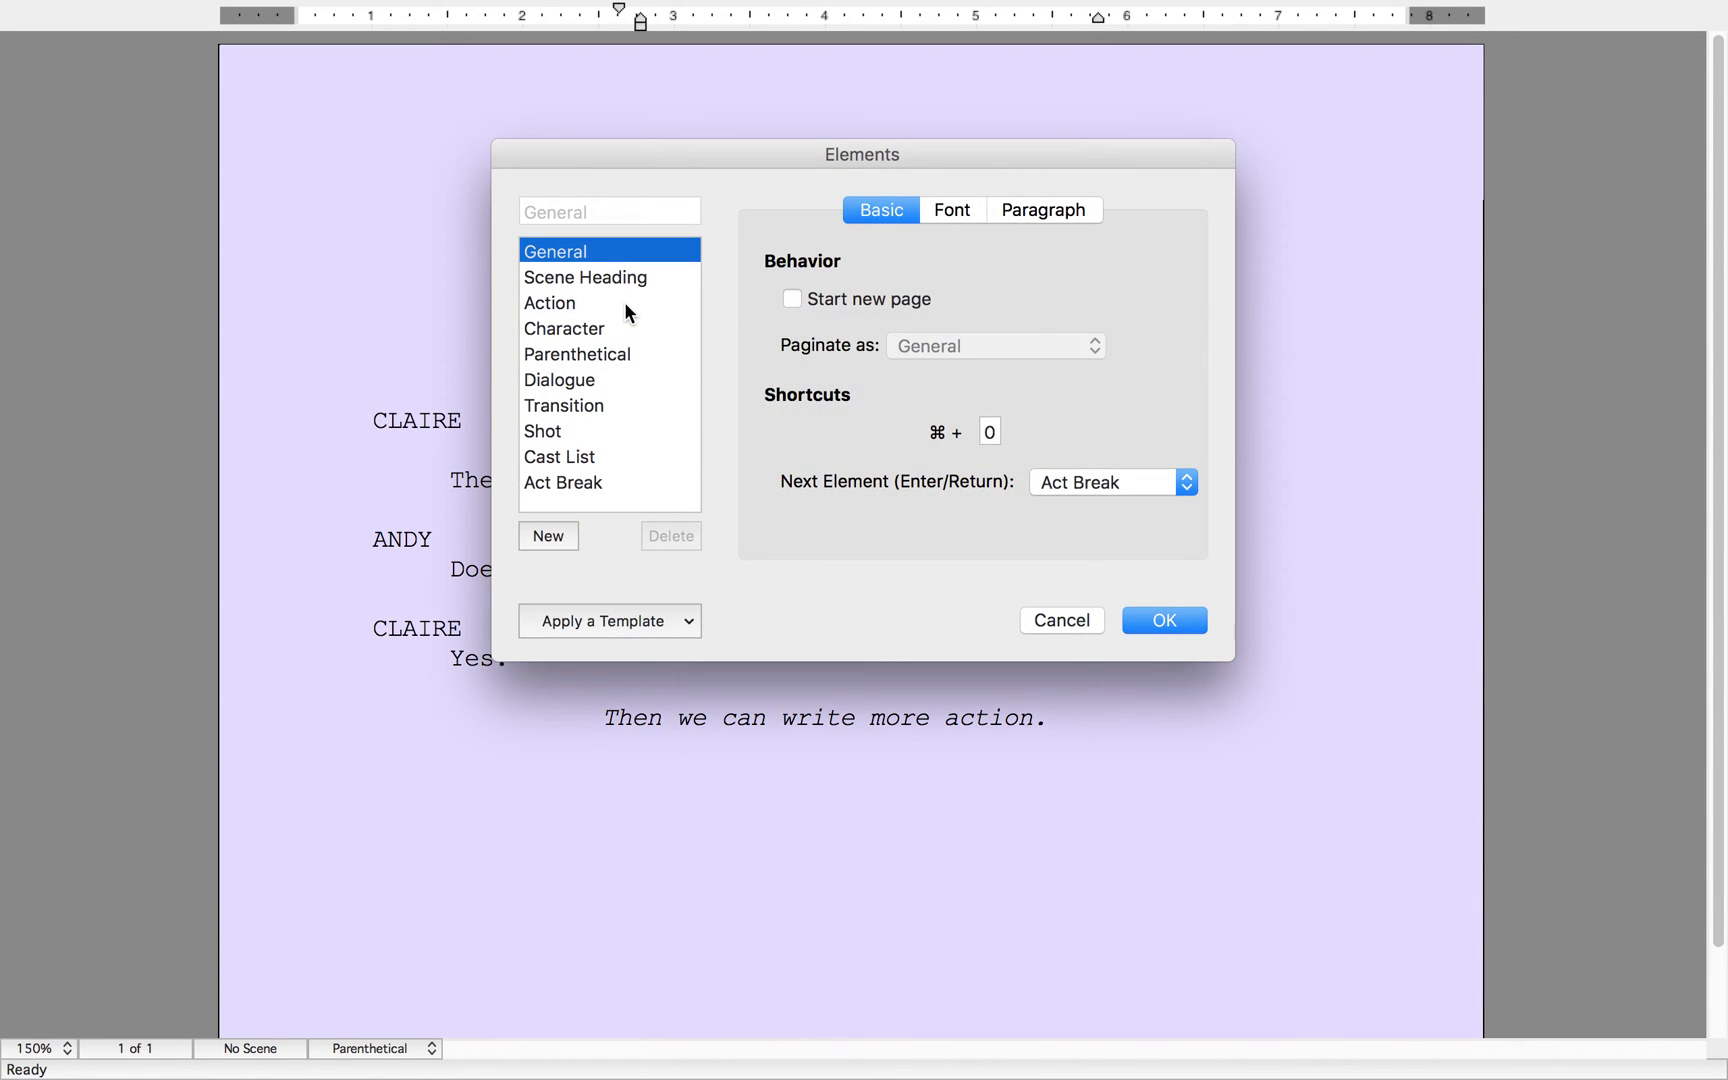
pyautogui.click(554, 352)
pyautogui.click(554, 384)
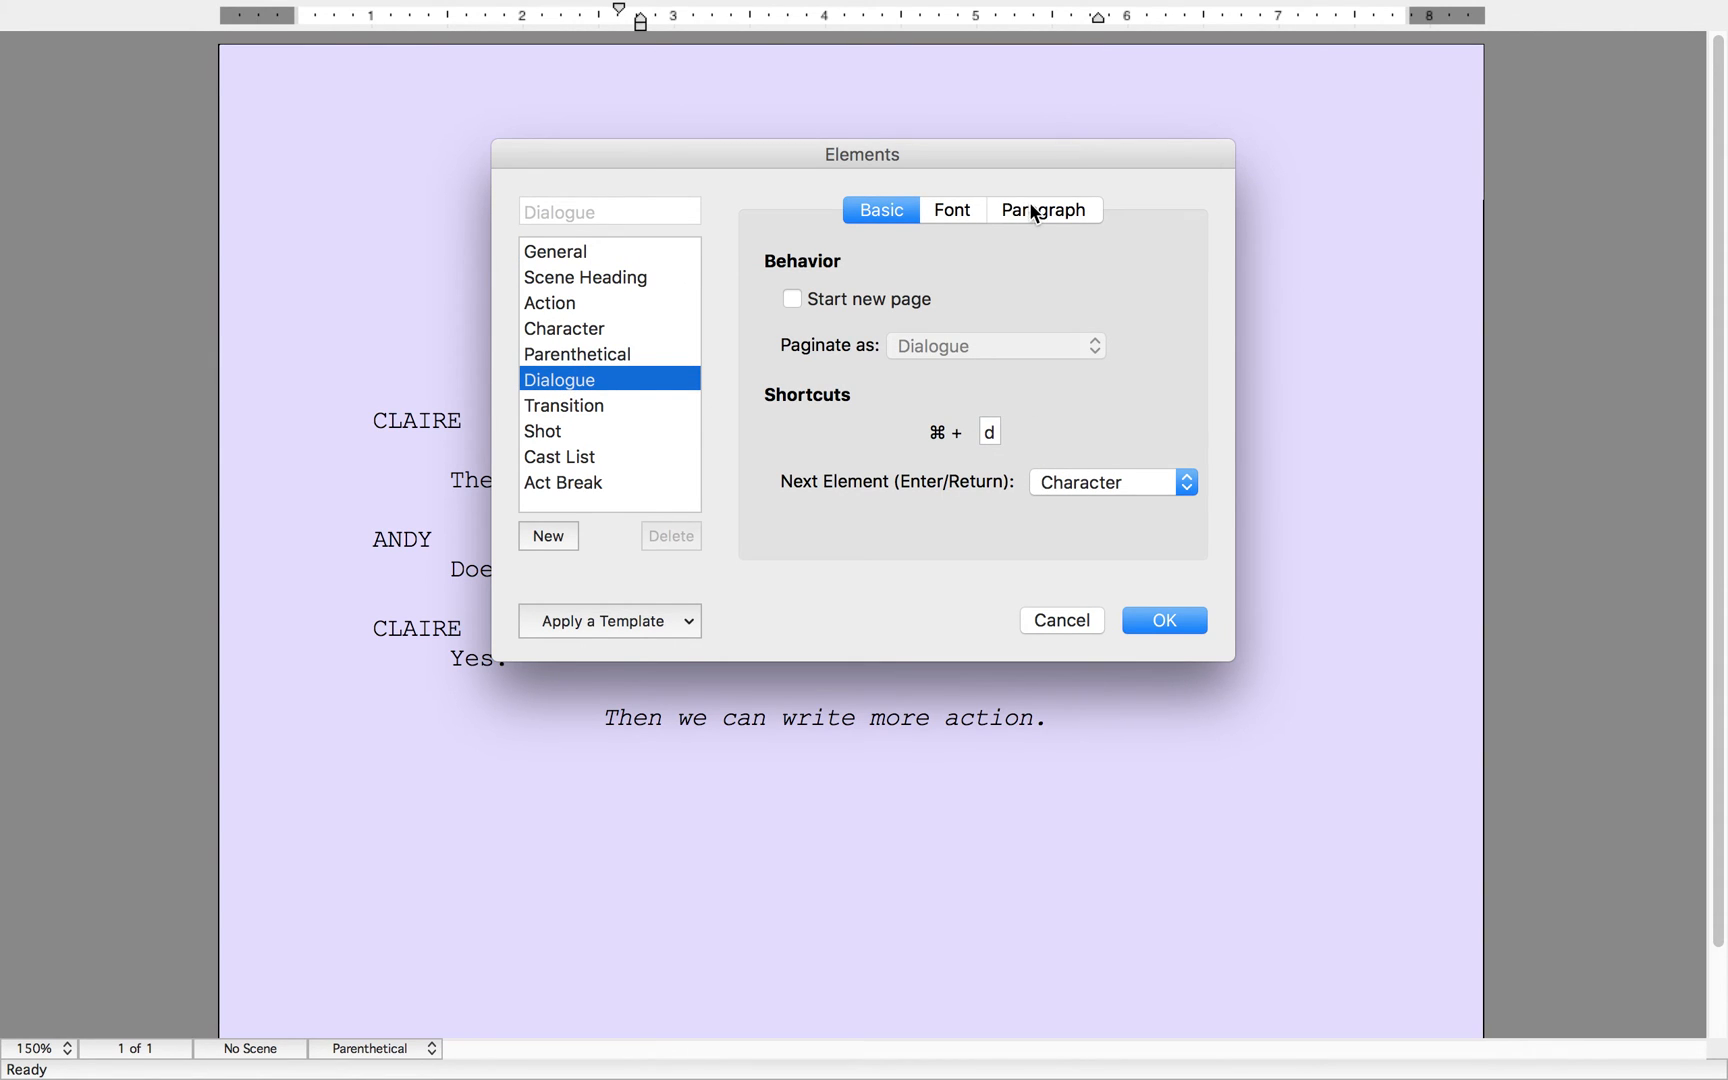
pyautogui.click(951, 216)
pyautogui.click(945, 414)
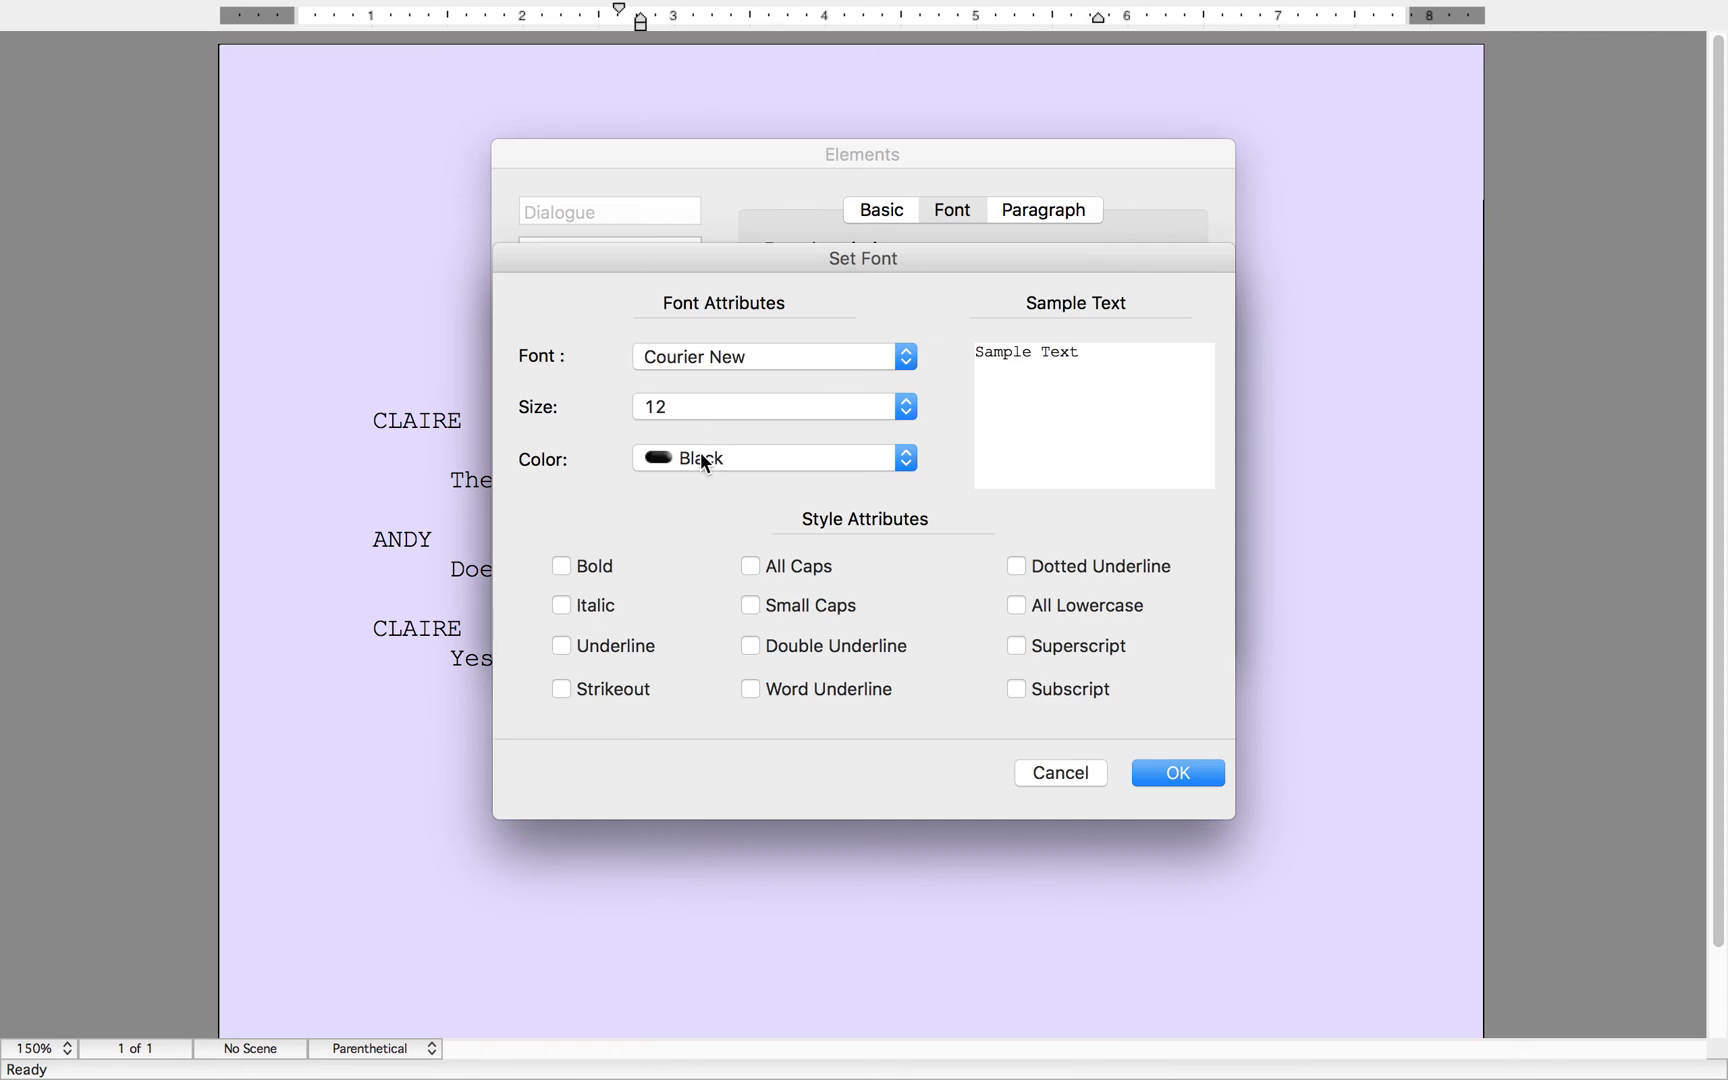
pyautogui.click(1052, 776)
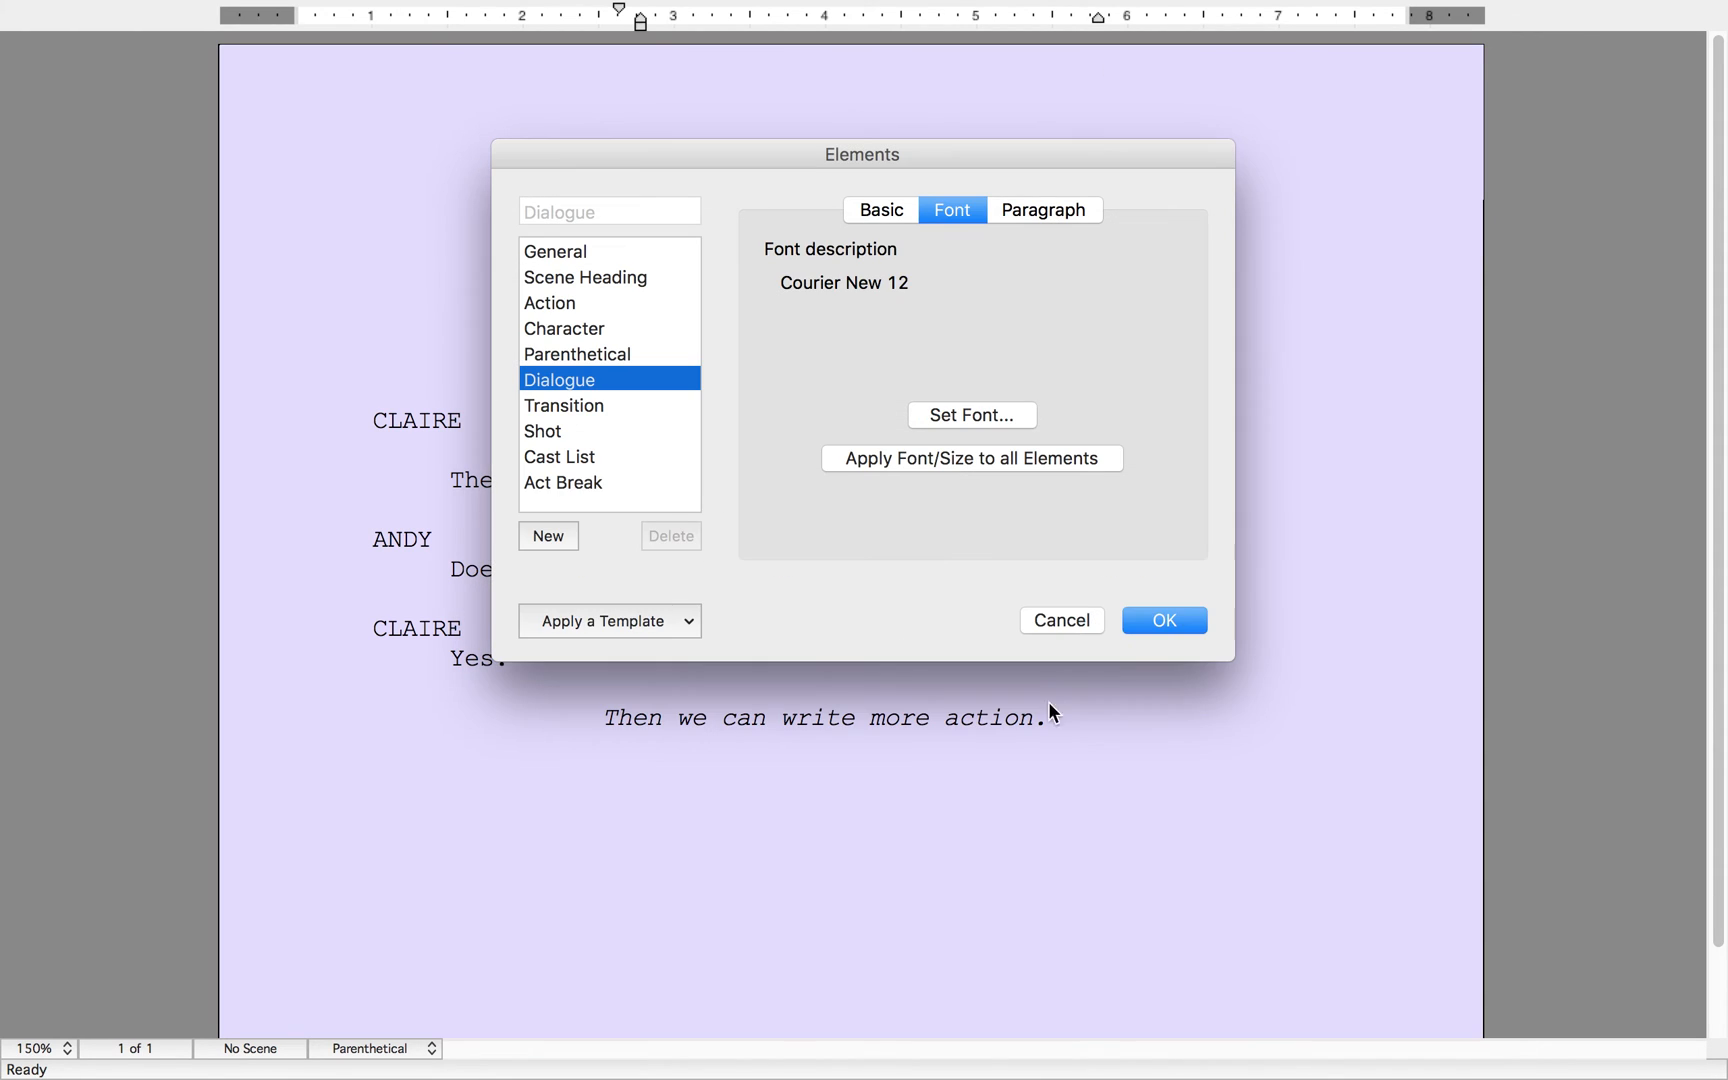
pyautogui.click(1041, 210)
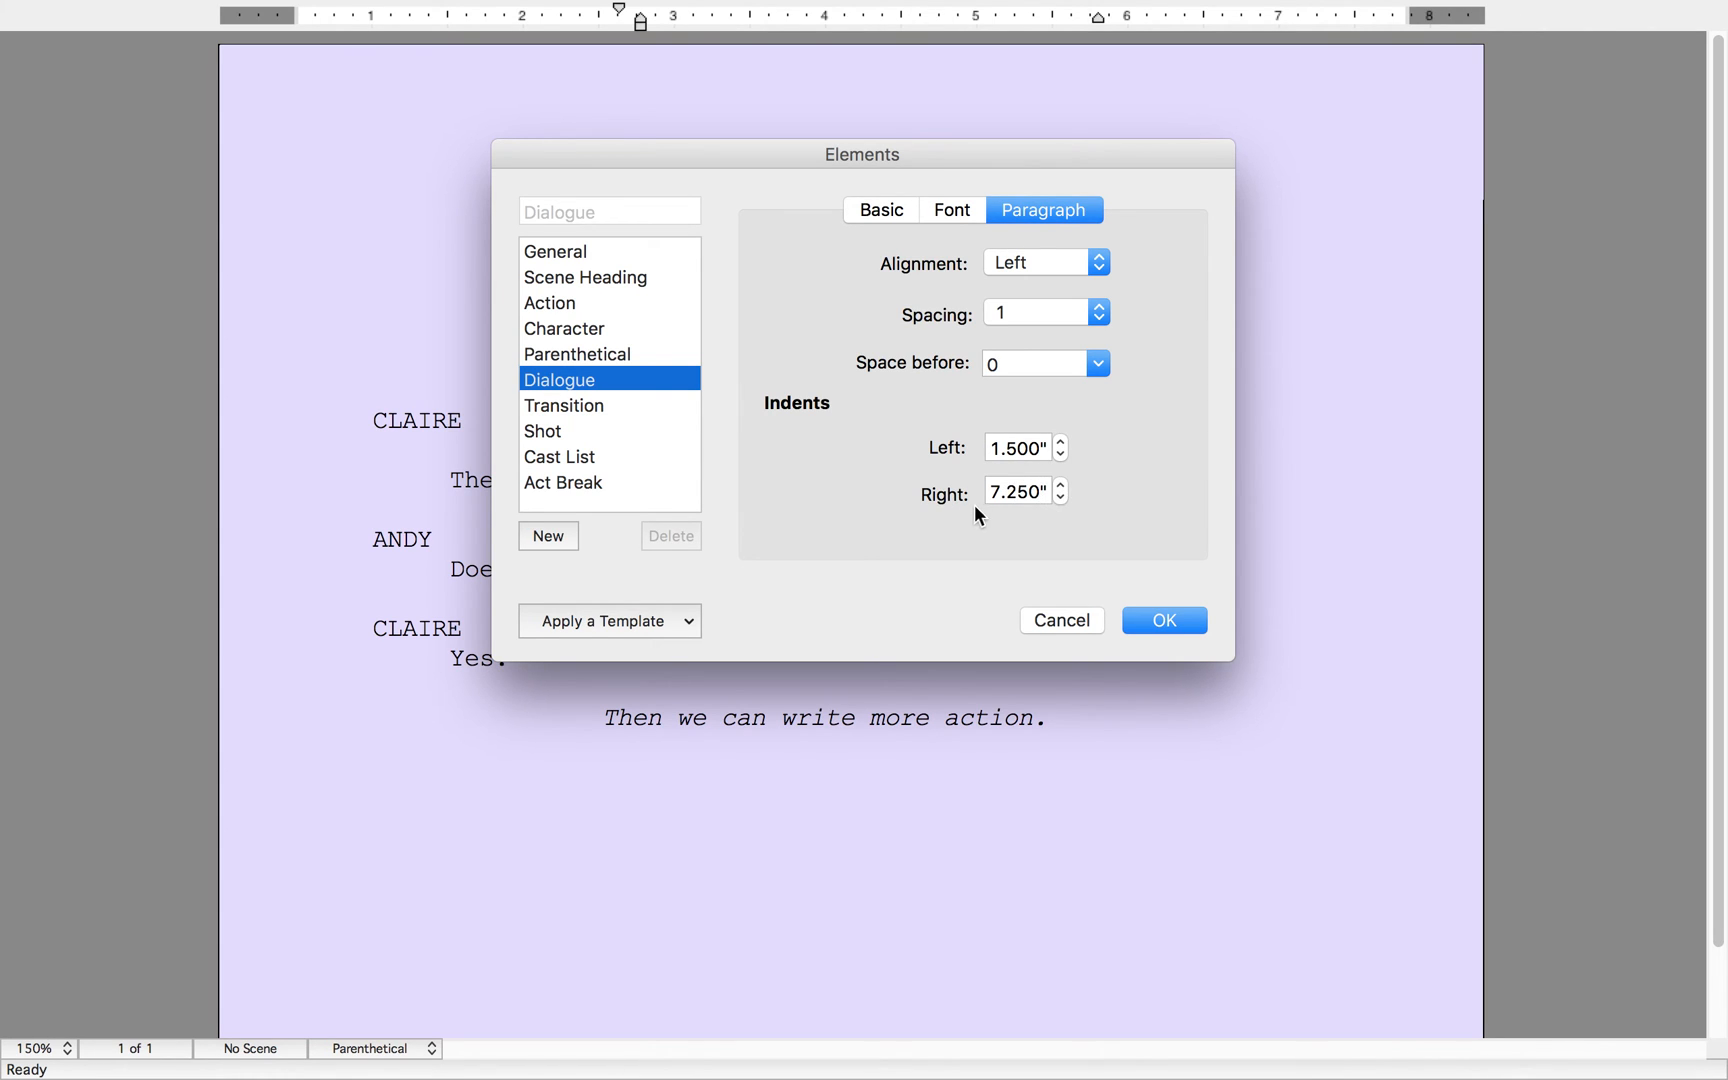
pyautogui.click(1098, 313)
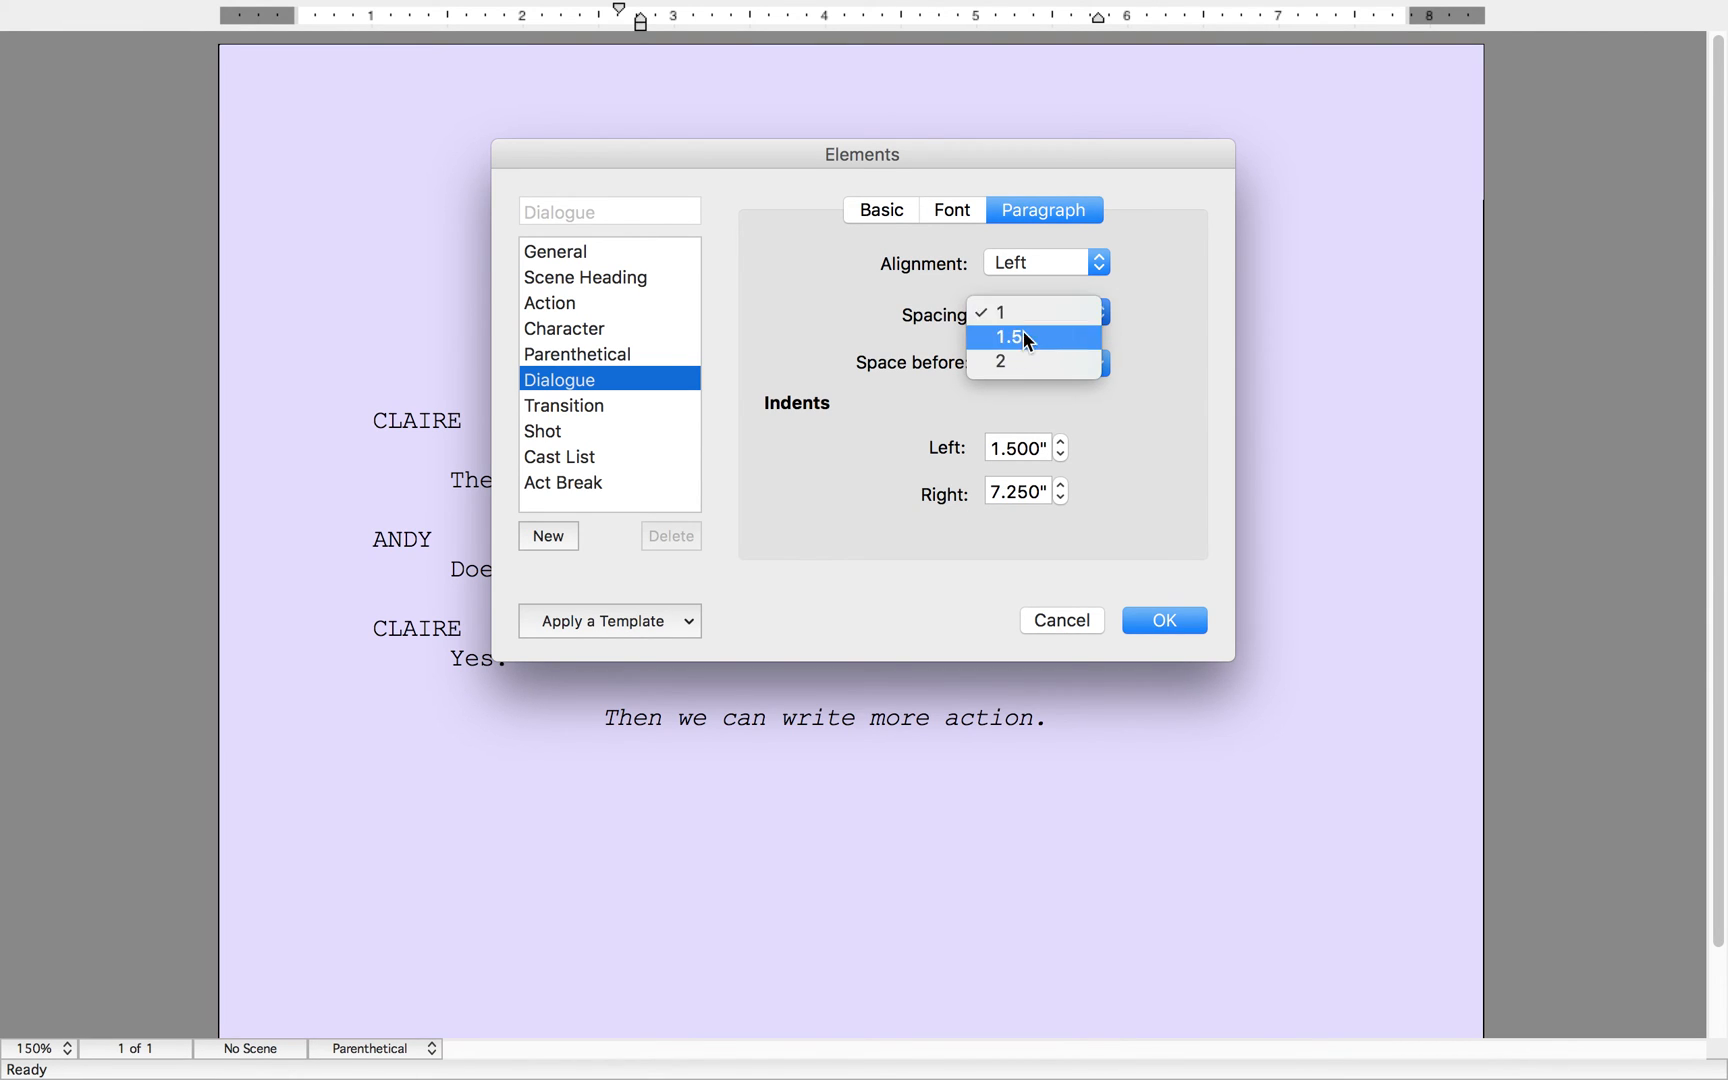
pyautogui.click(1179, 406)
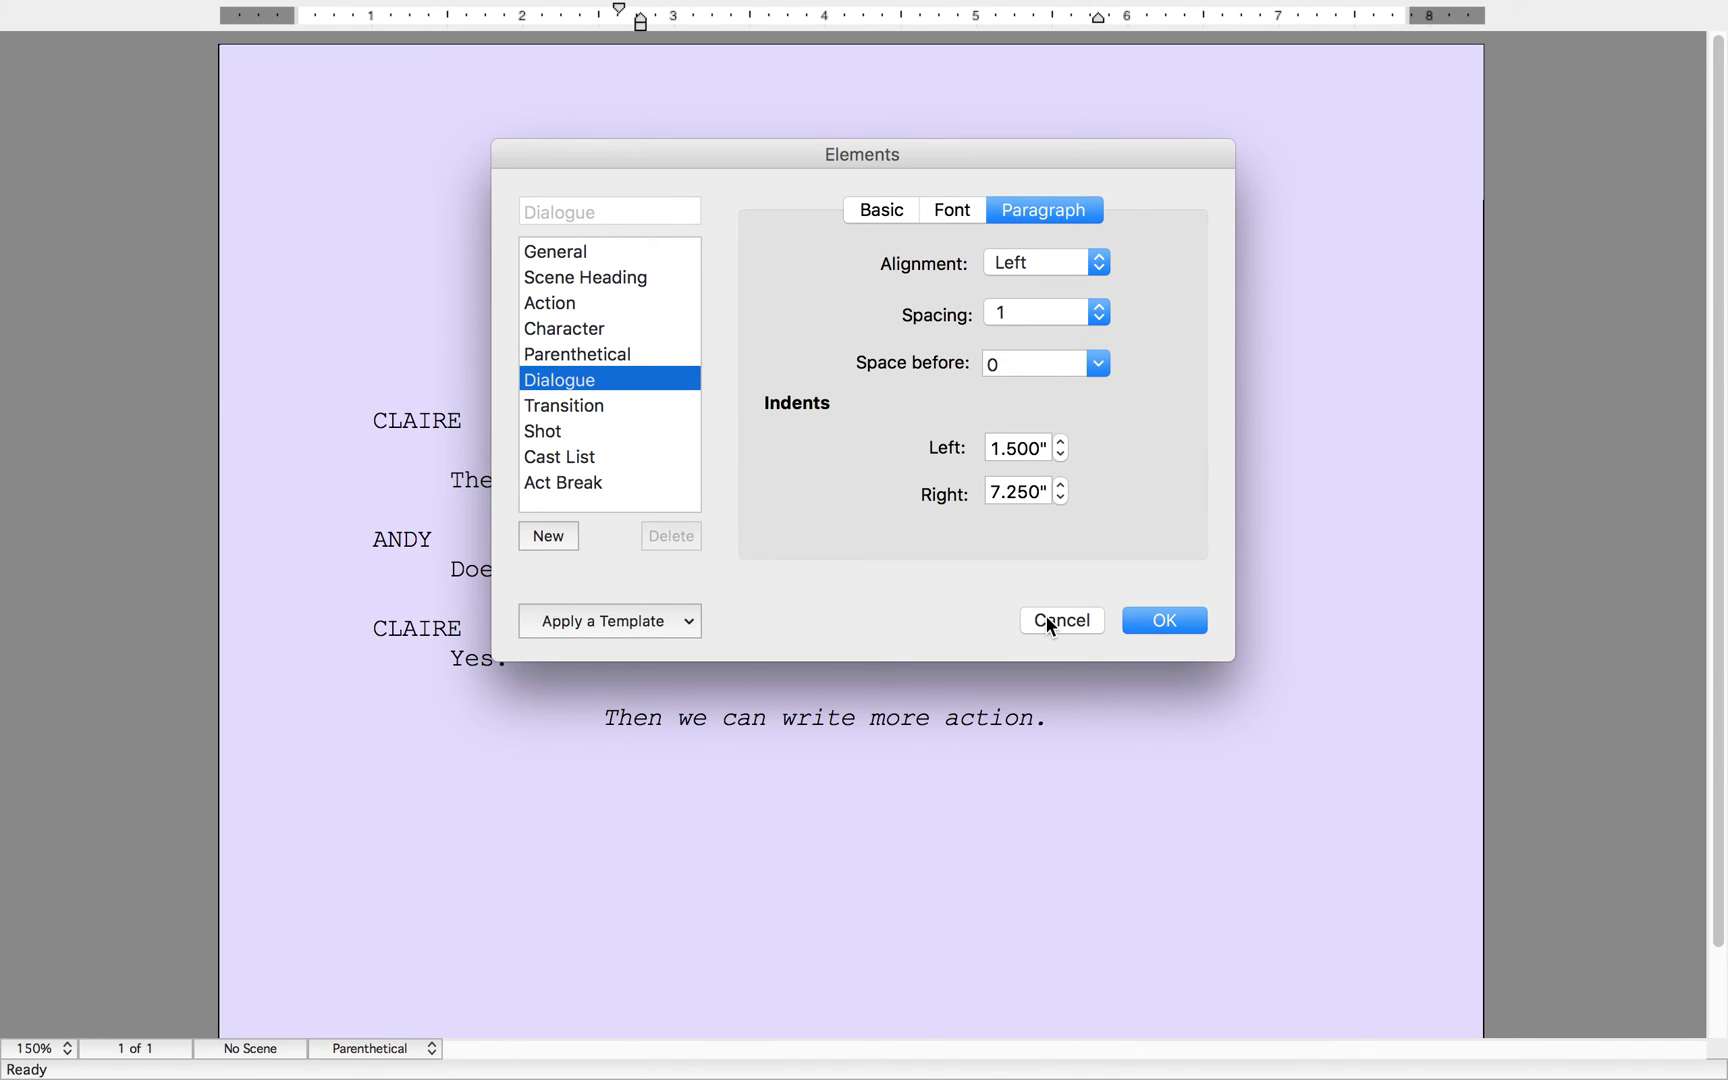
# - Compare the paragraph settings of the Transition, Act Break, Cast List, General and Scene Heading elements, and cancel the dialog
pyautogui.click(571, 406)
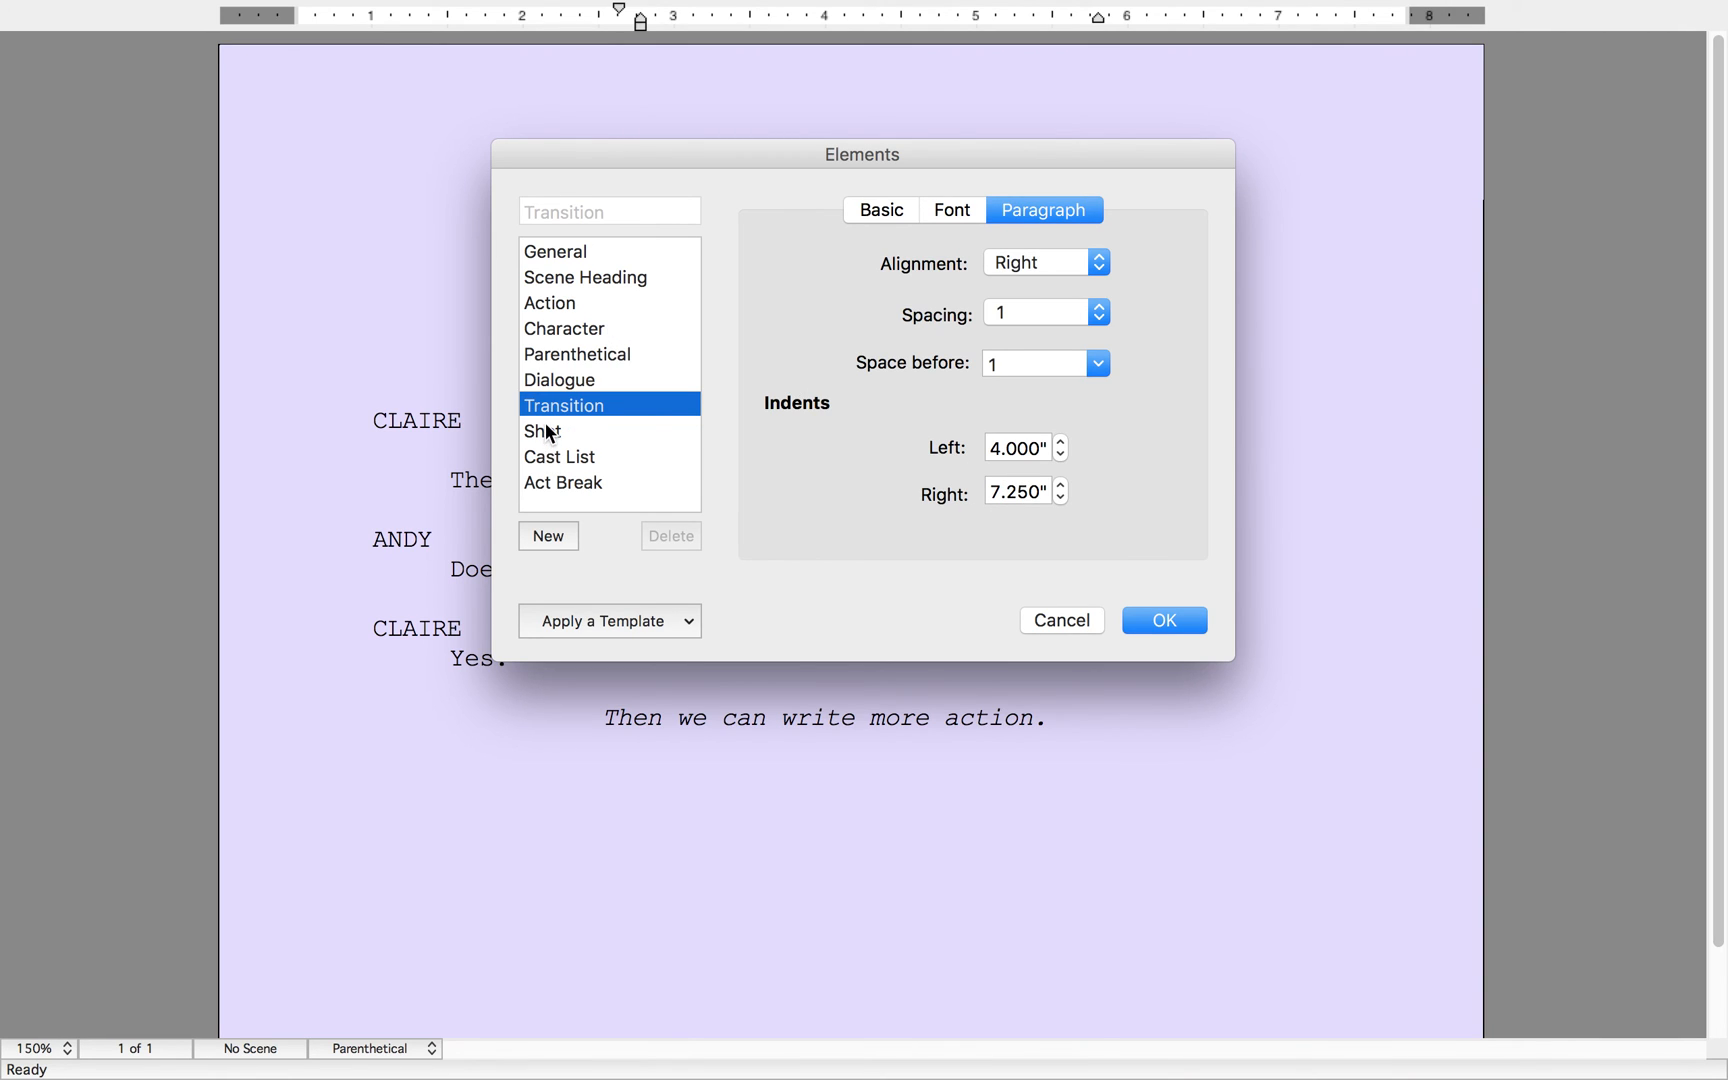
pyautogui.click(551, 482)
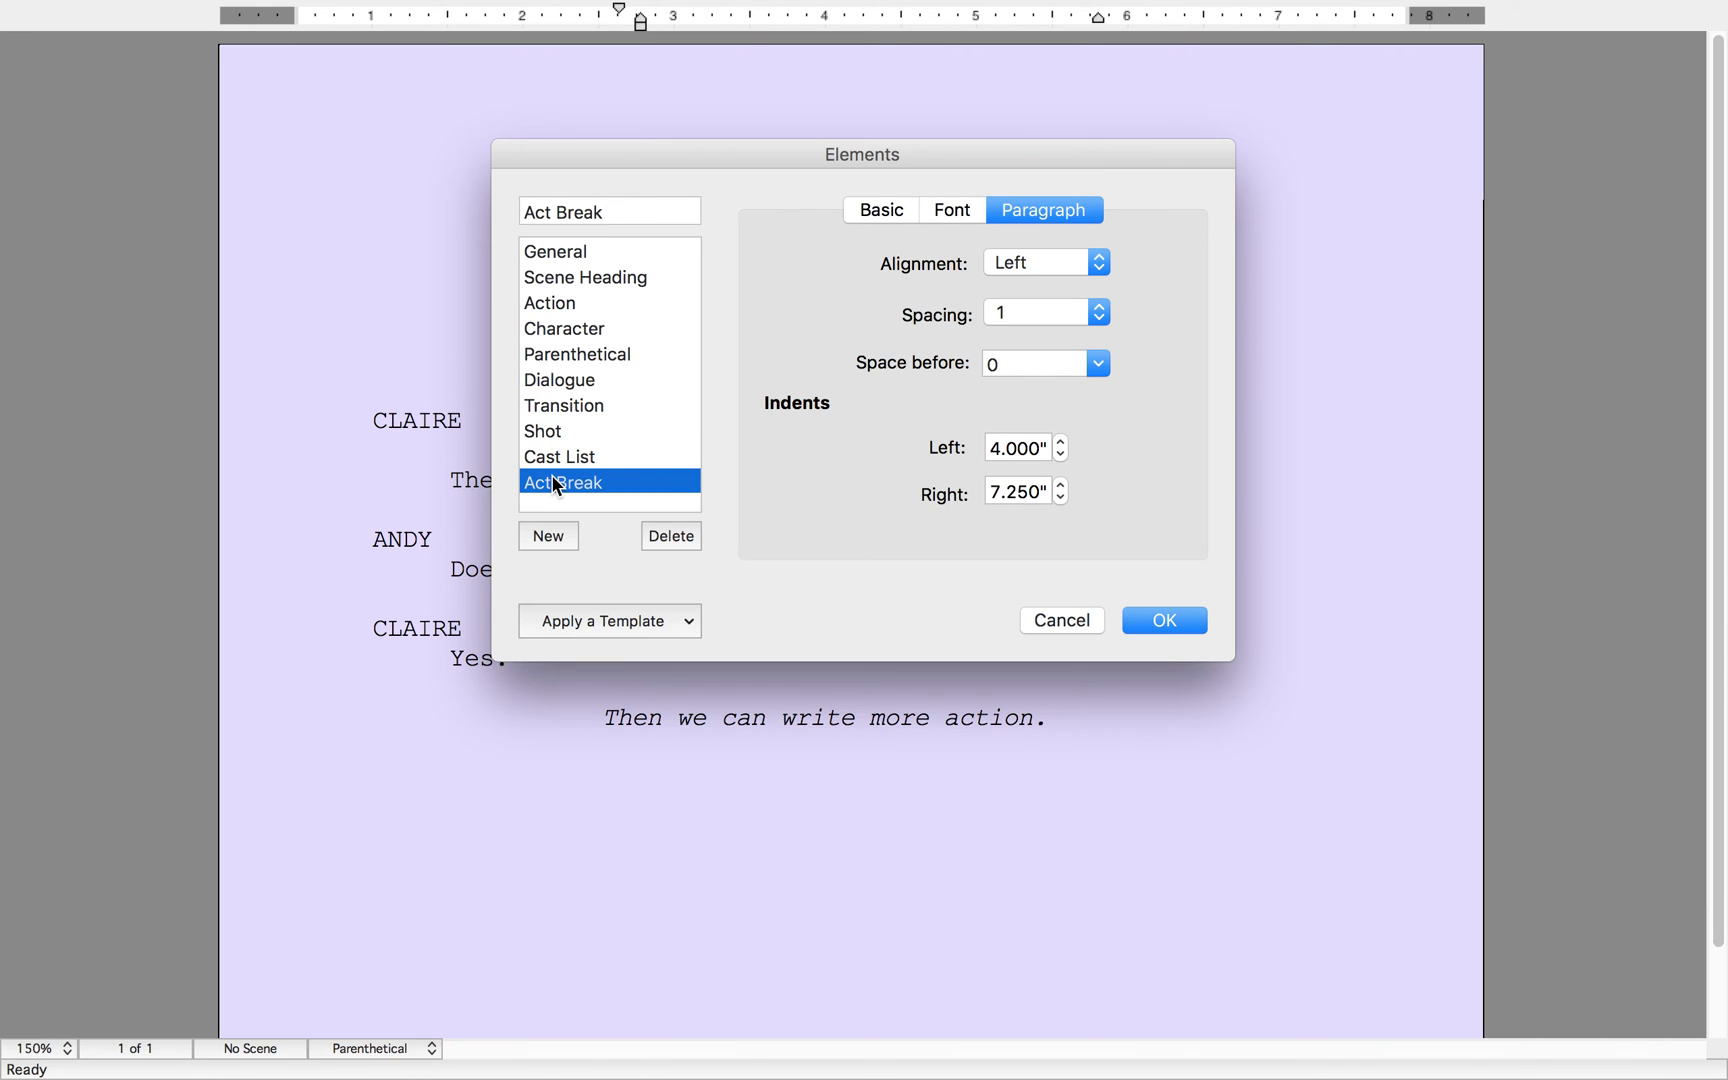
pyautogui.click(557, 456)
pyautogui.click(548, 482)
pyautogui.click(528, 456)
pyautogui.scroll(1, 552, 340)
pyautogui.click(555, 482)
pyautogui.click(562, 456)
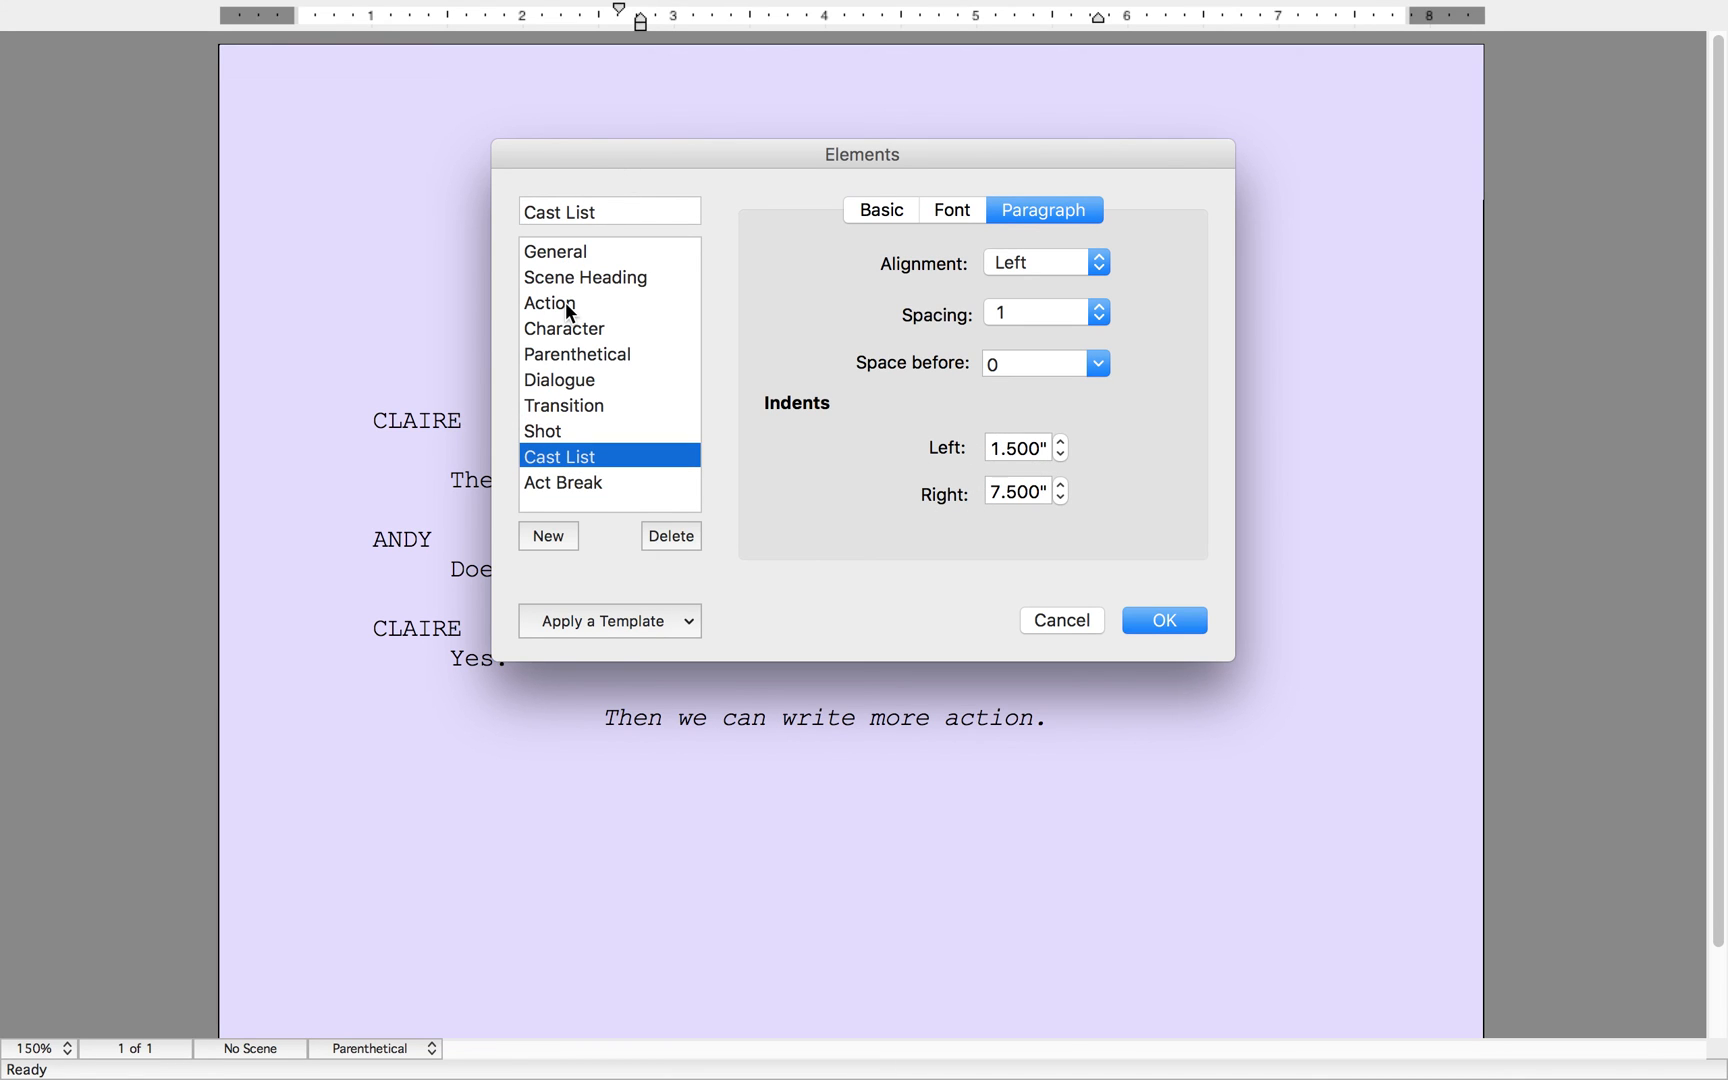
pyautogui.click(549, 251)
pyautogui.click(550, 279)
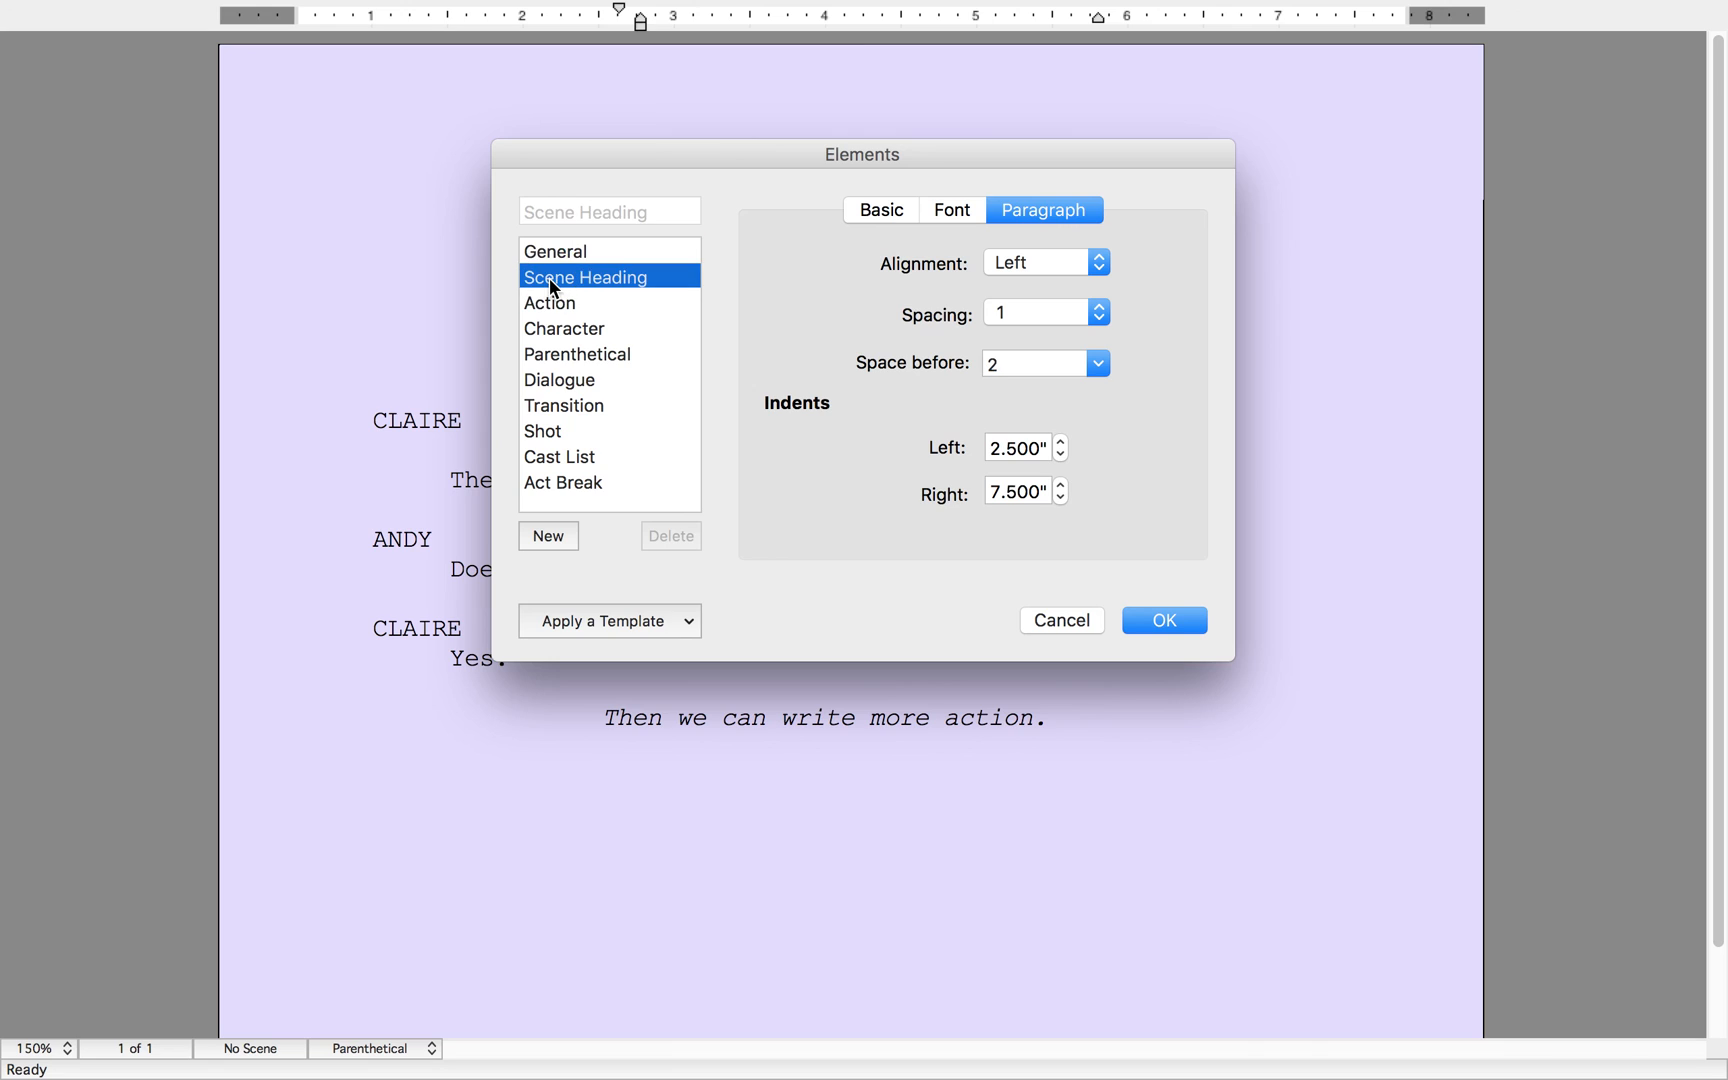
pyautogui.click(554, 460)
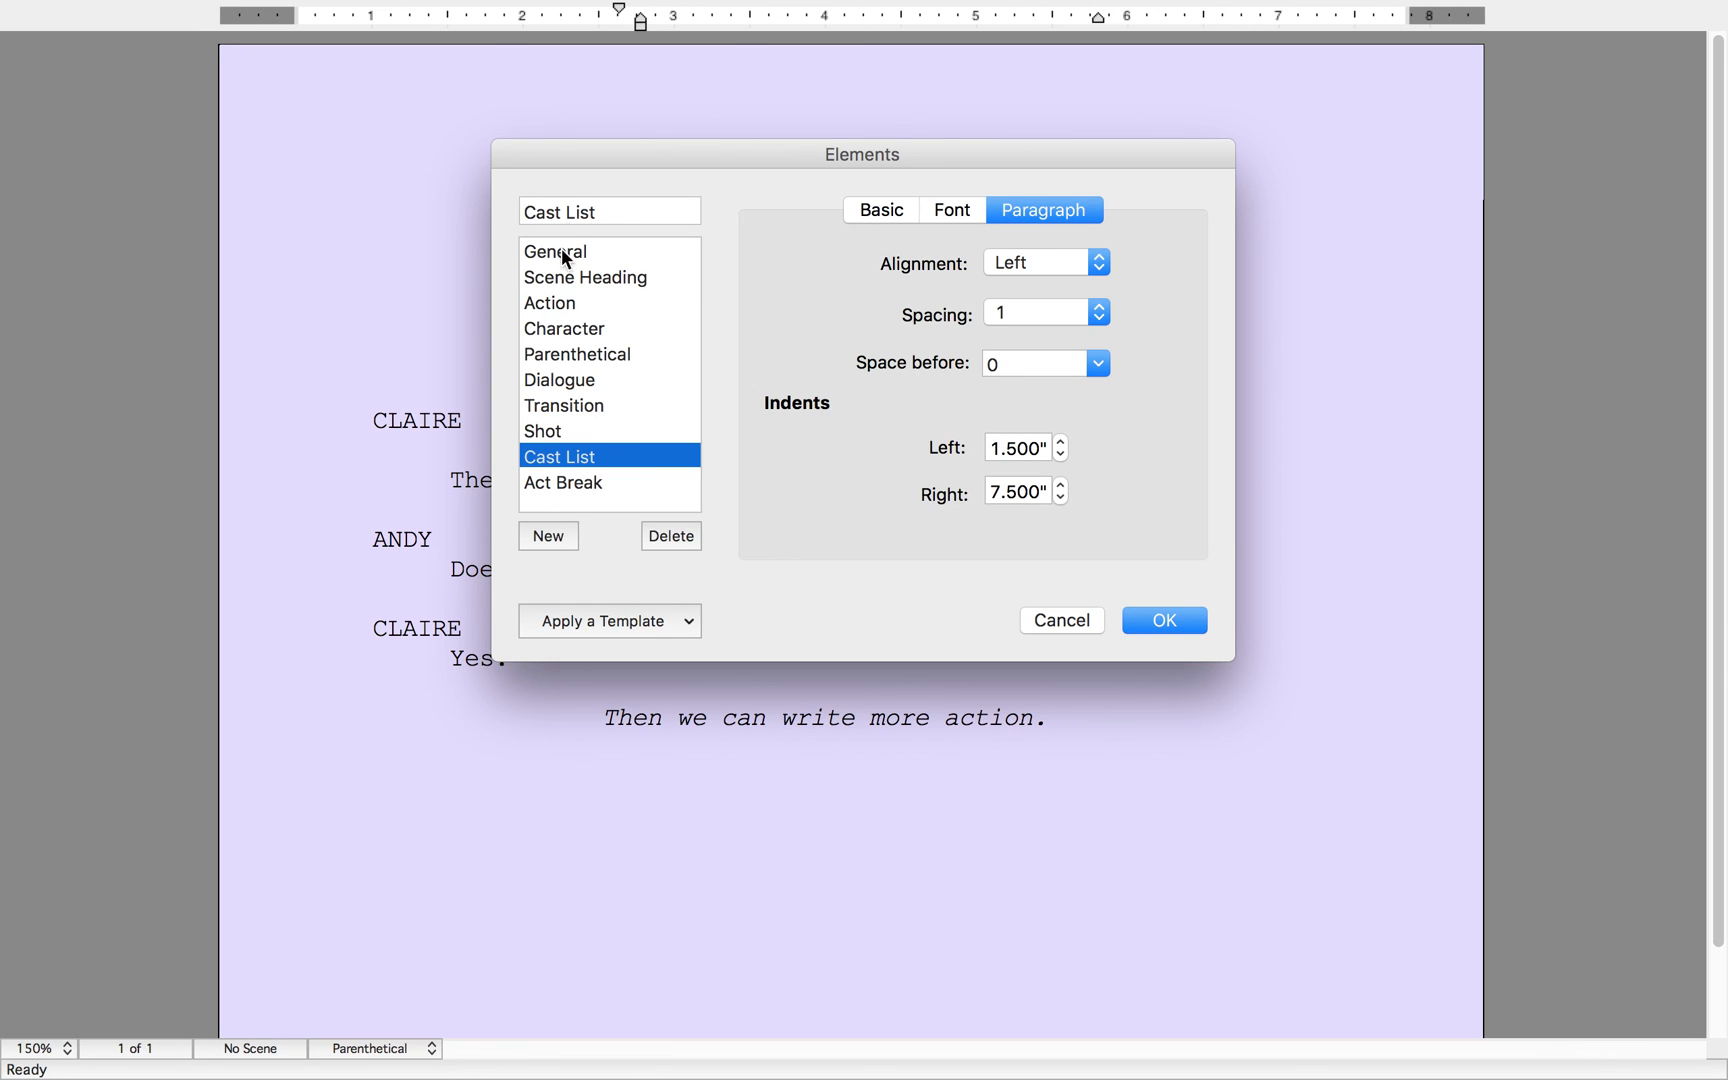
pyautogui.click(1052, 617)
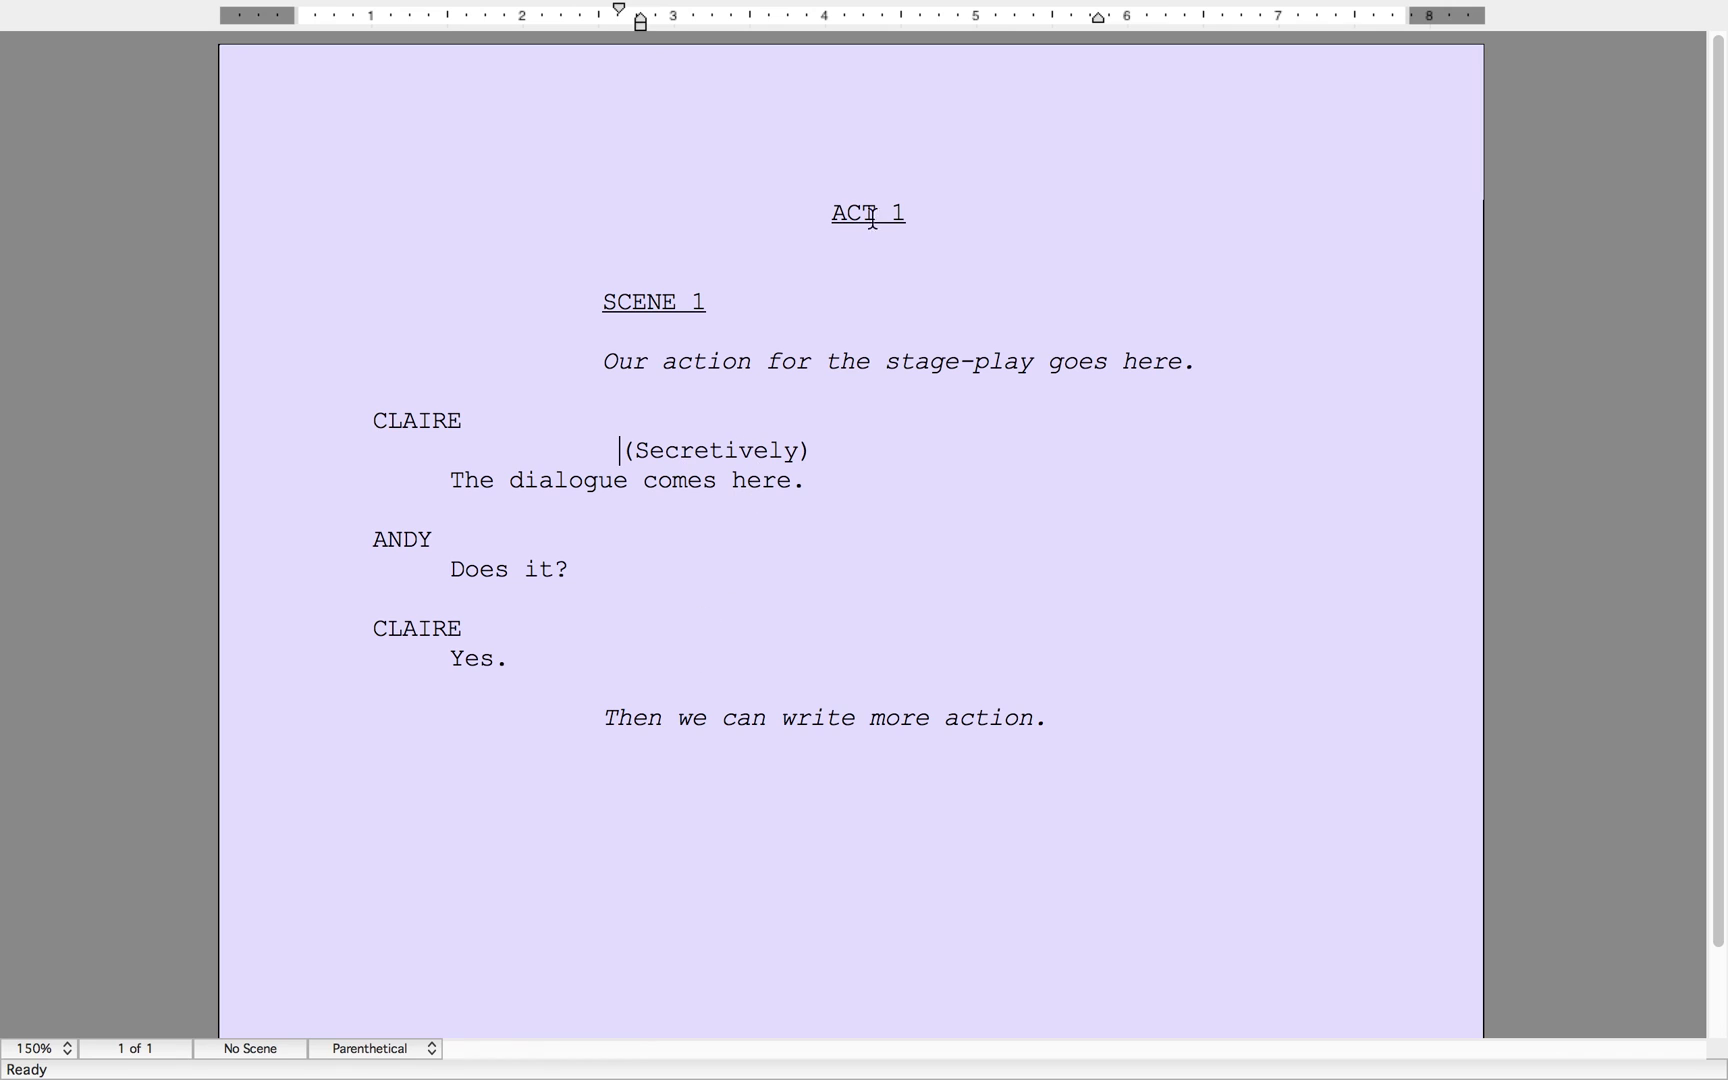
# - Reopen the Elements settings to view the General element's basic behaviour, accept them unchanged, and switch to the Finder desktop
pyautogui.click(430, 15)
pyautogui.click(436, 47)
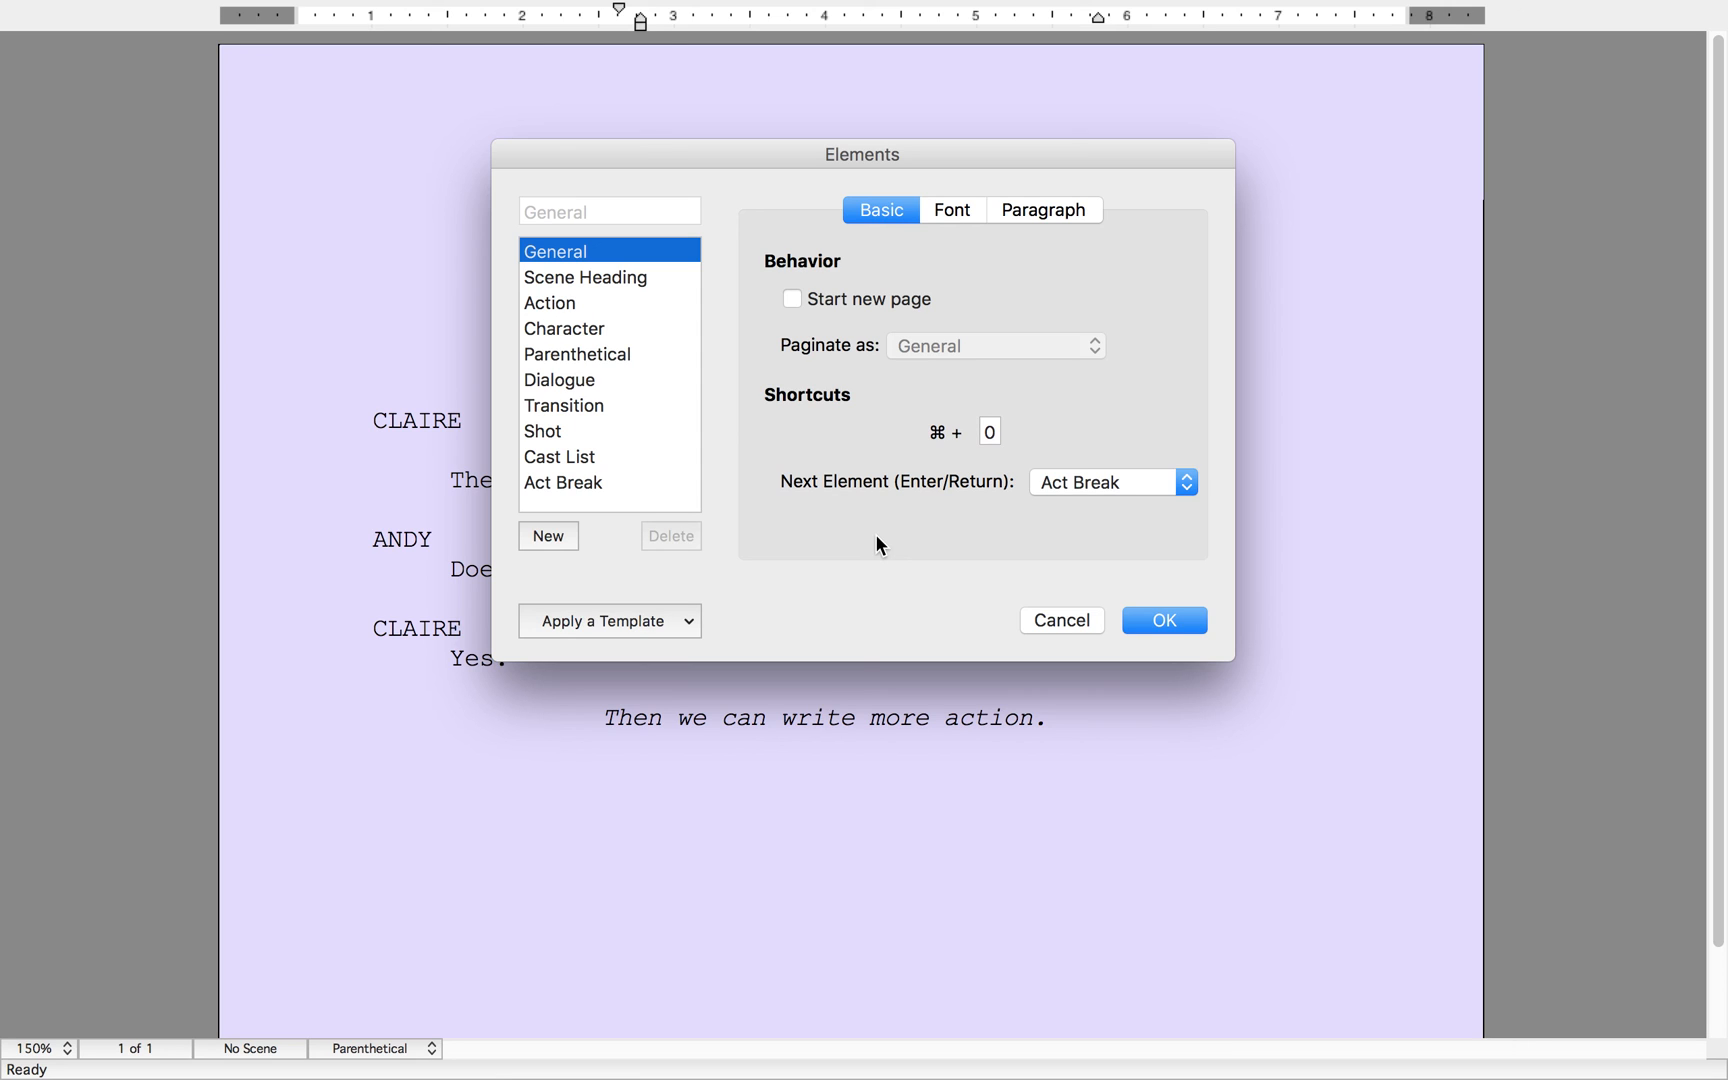
pyautogui.click(1183, 622)
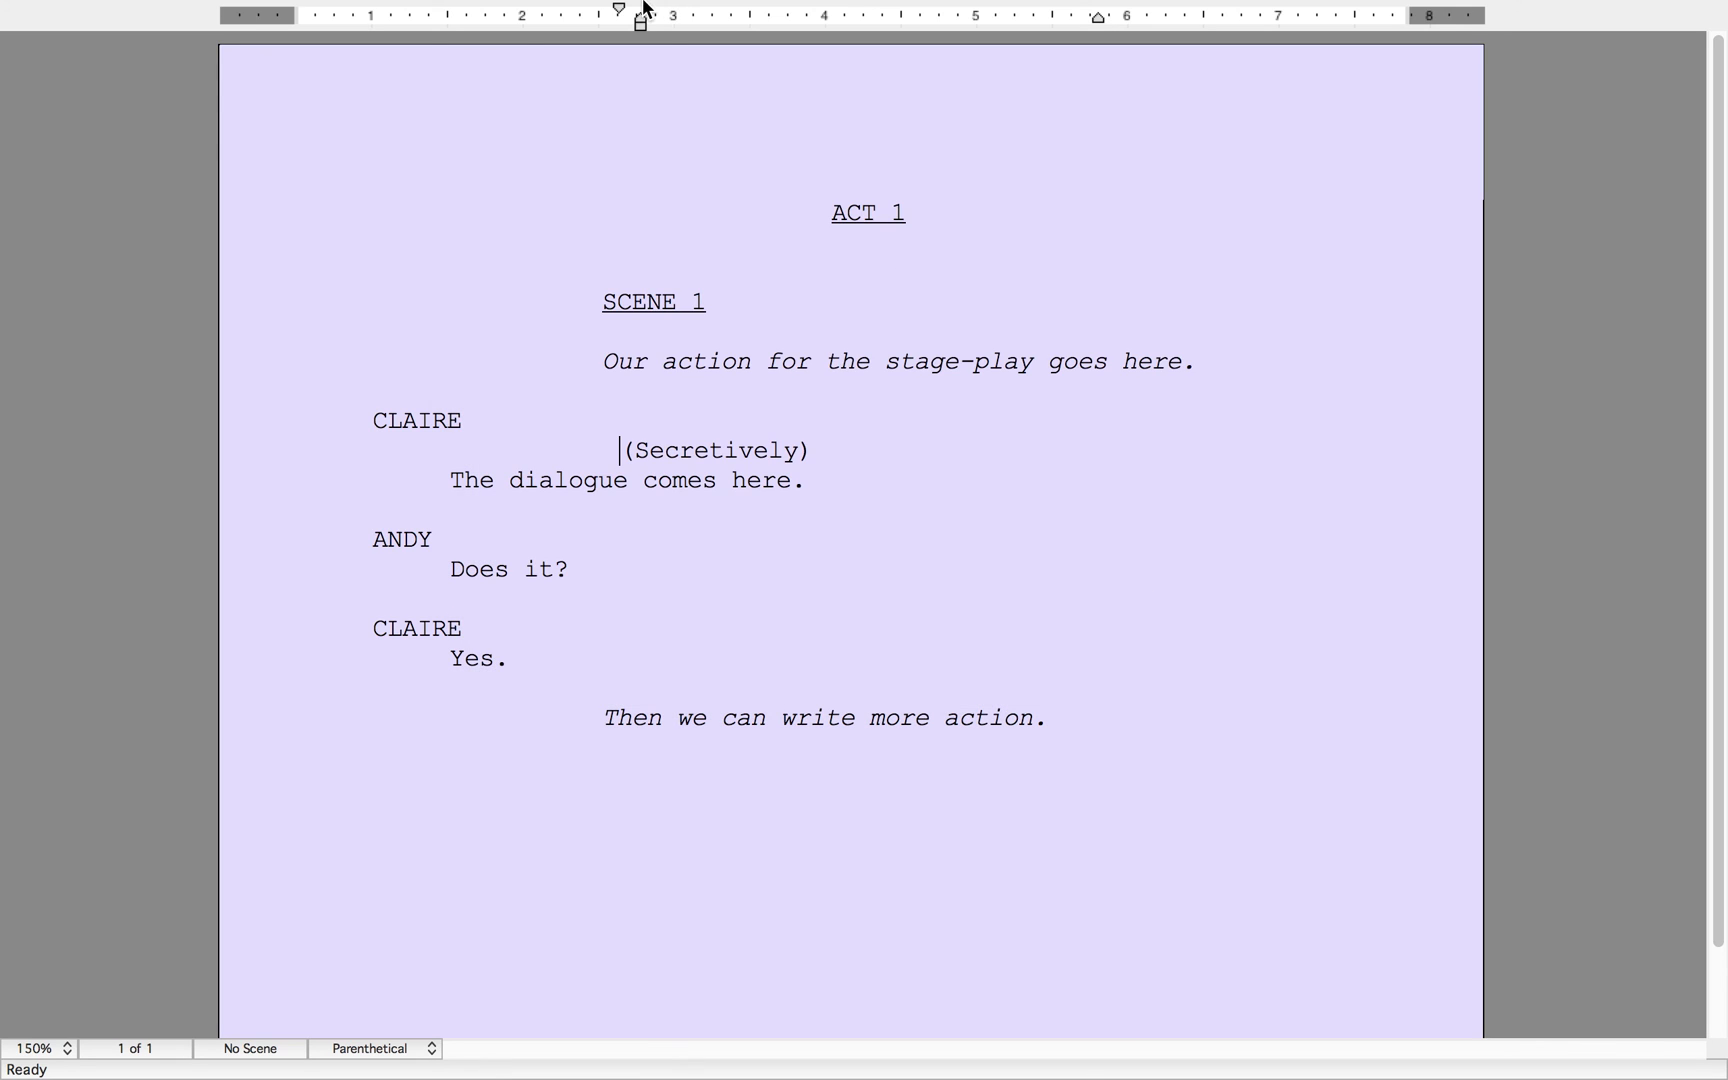
pyautogui.hotkey('ctrl', 'Right')
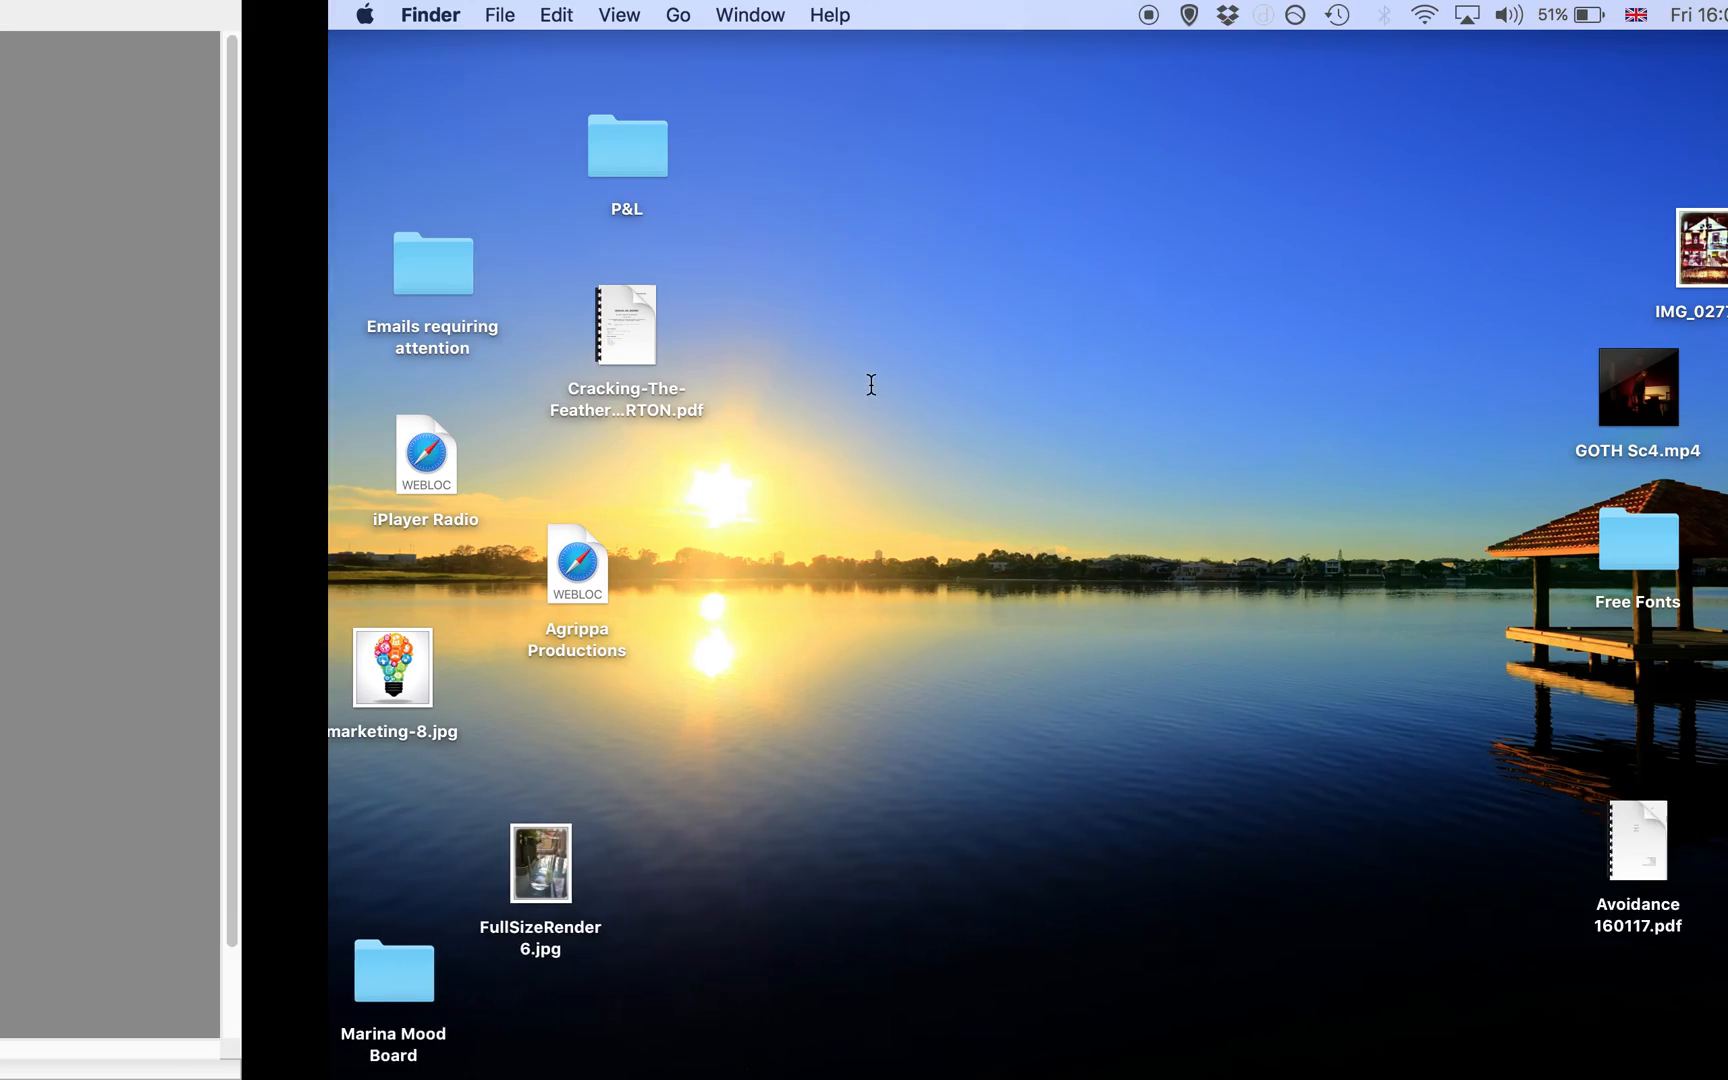